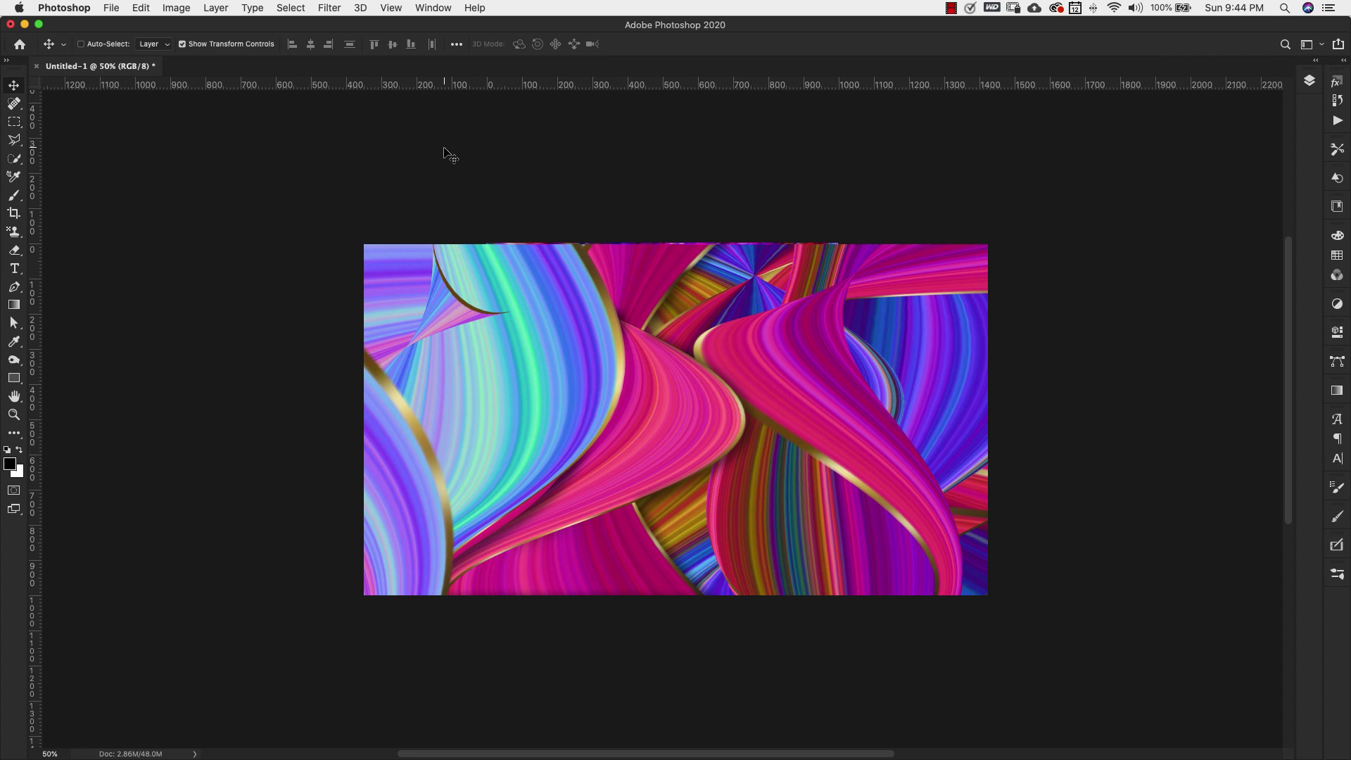
Step: Create a new 1000 × 1000 px, 72 ppi RGB Color document with a white background
key("super+n")
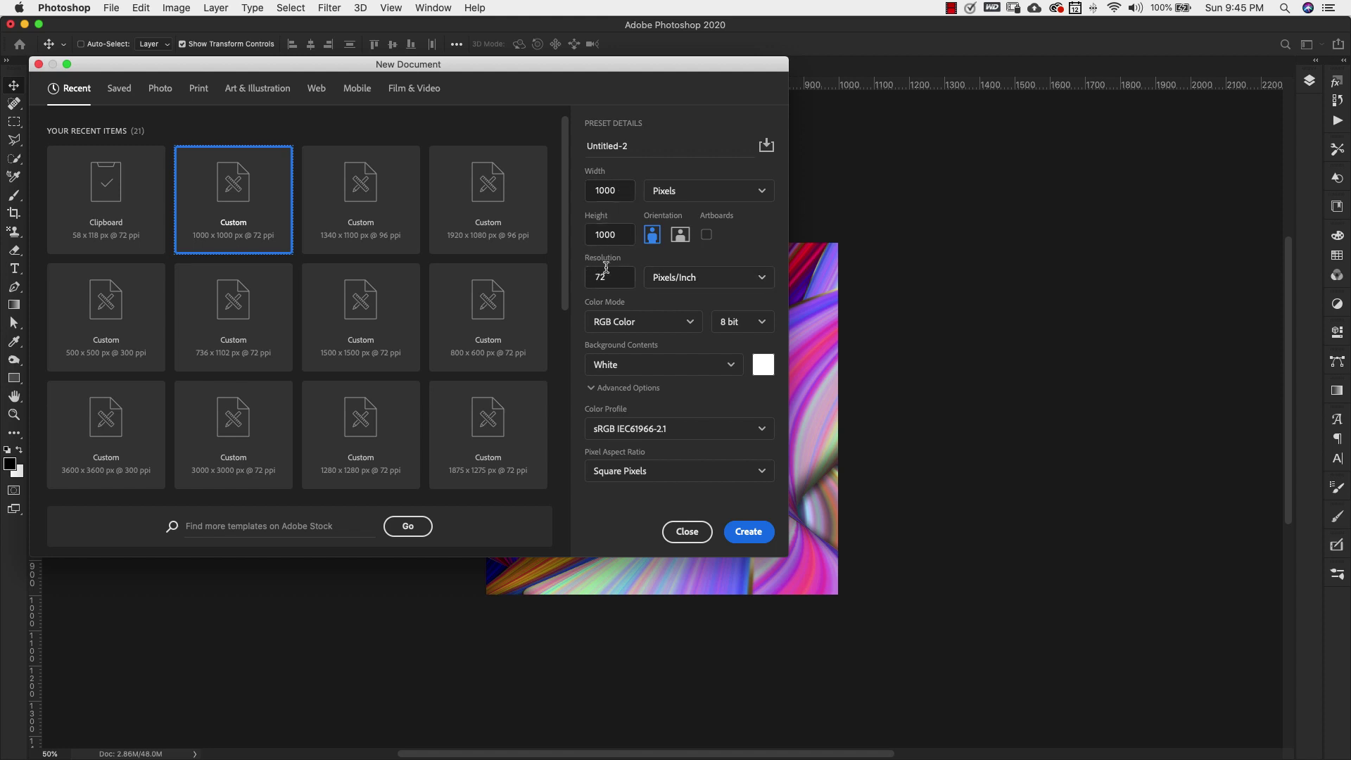
left_click(689, 321)
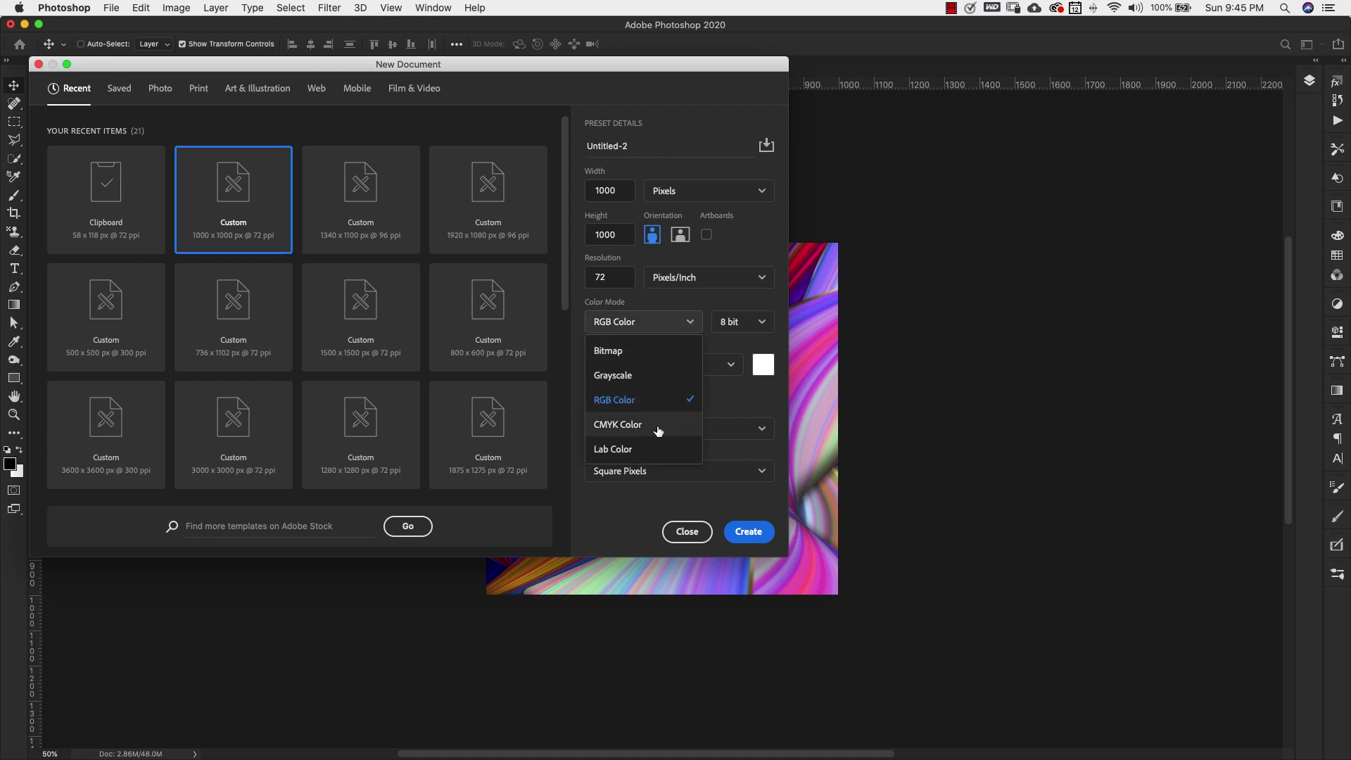
left_click(760, 310)
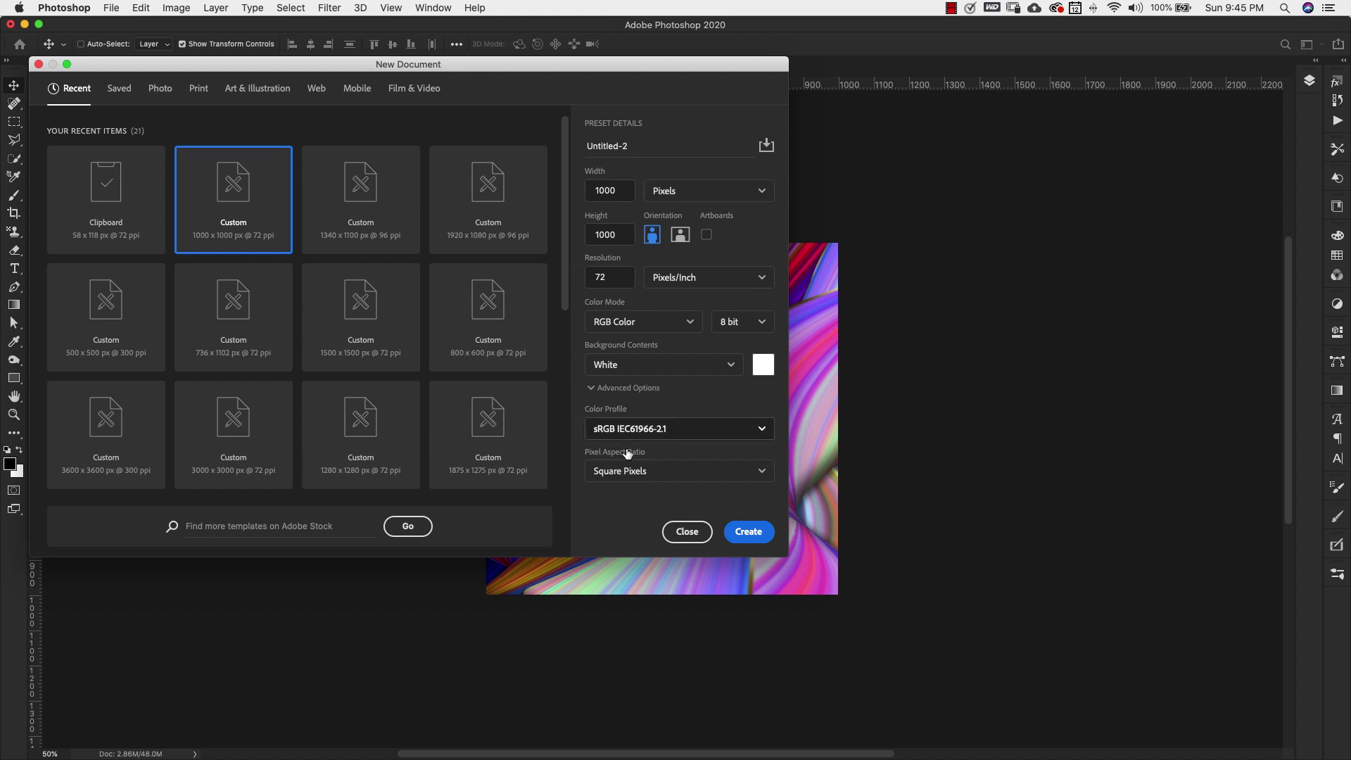
left_click(748, 533)
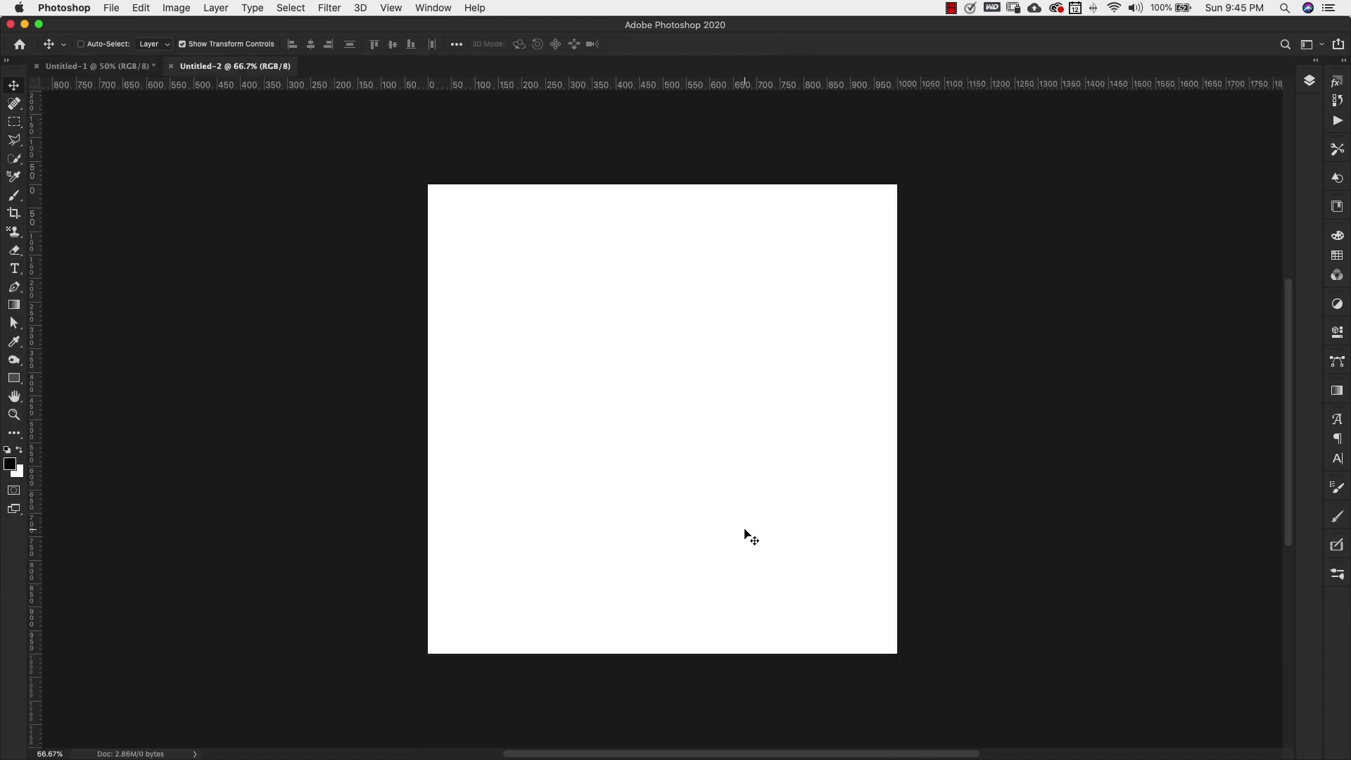
Step: Add an empty Layer 1 in the Layers panel and select the Background layer
key("F7")
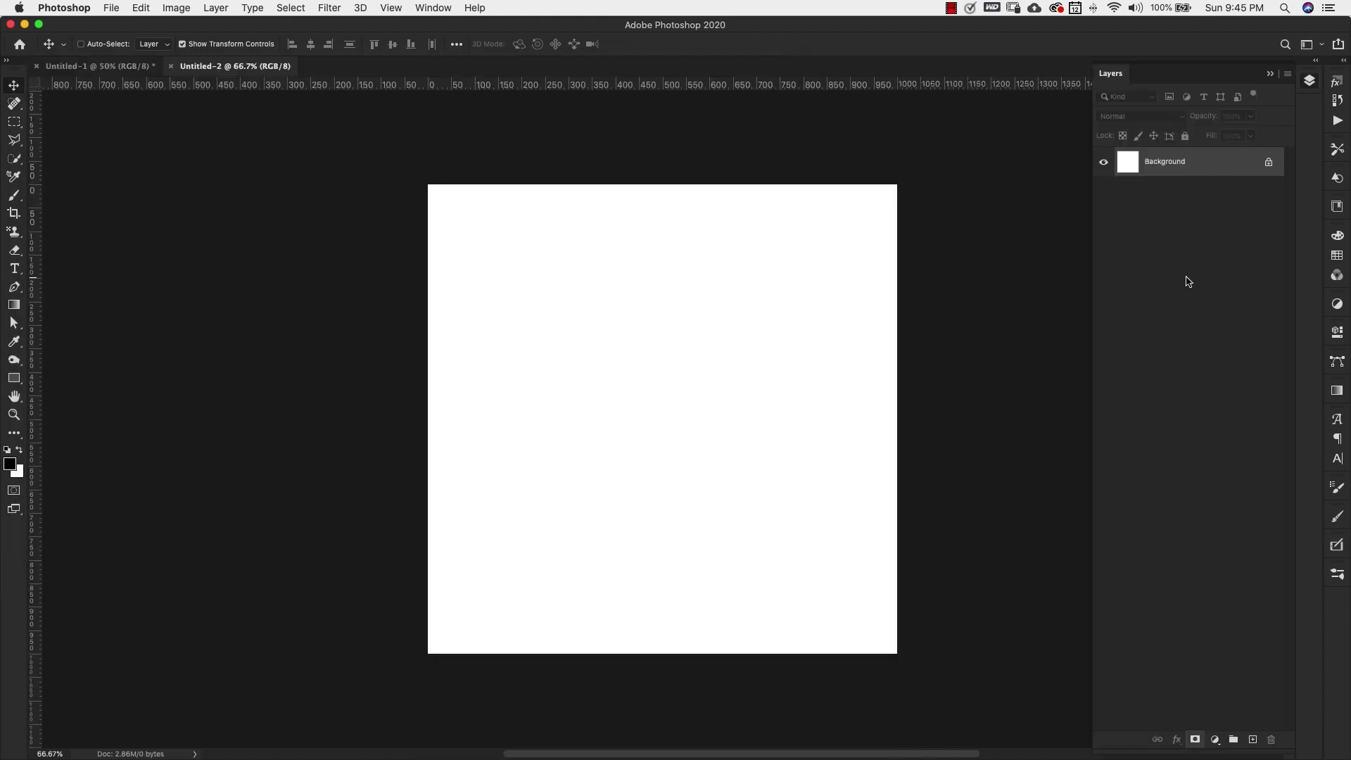
left_click(1254, 740)
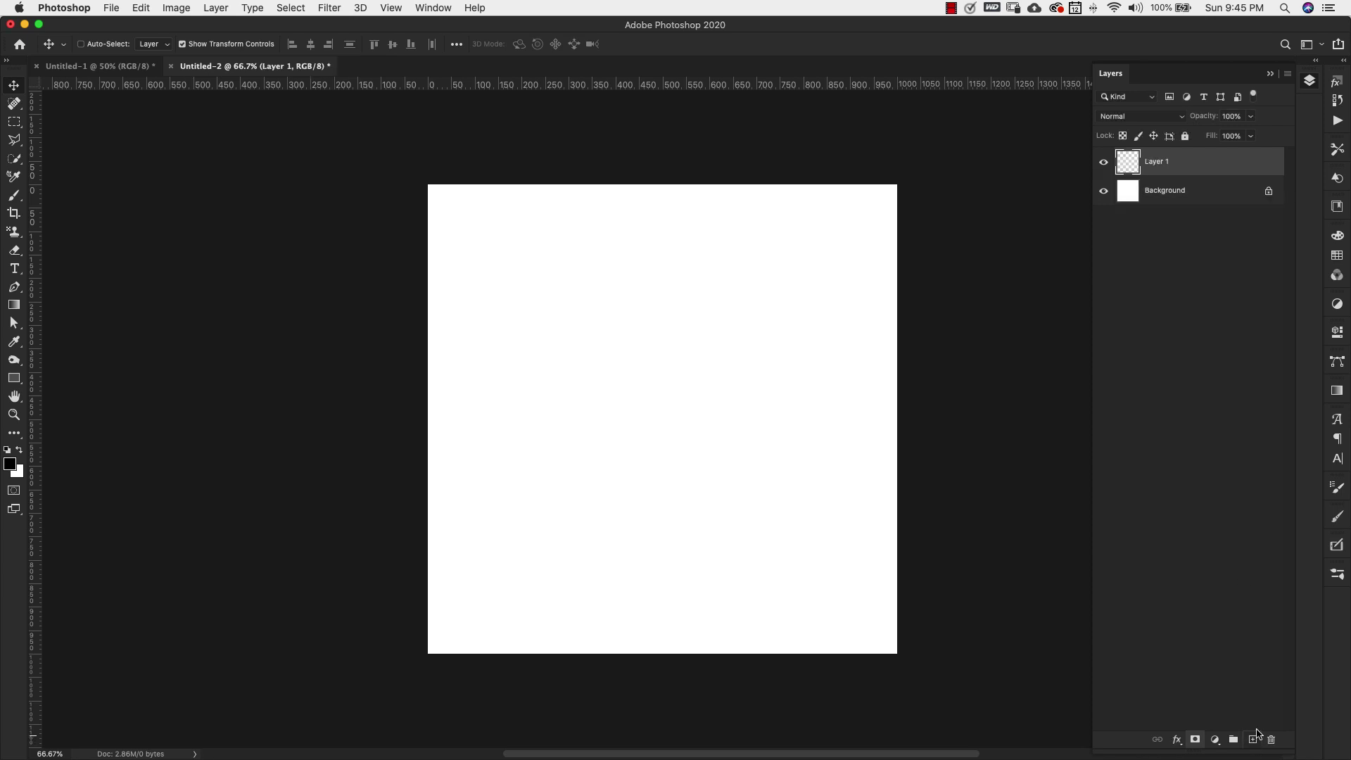
left_click(1152, 191)
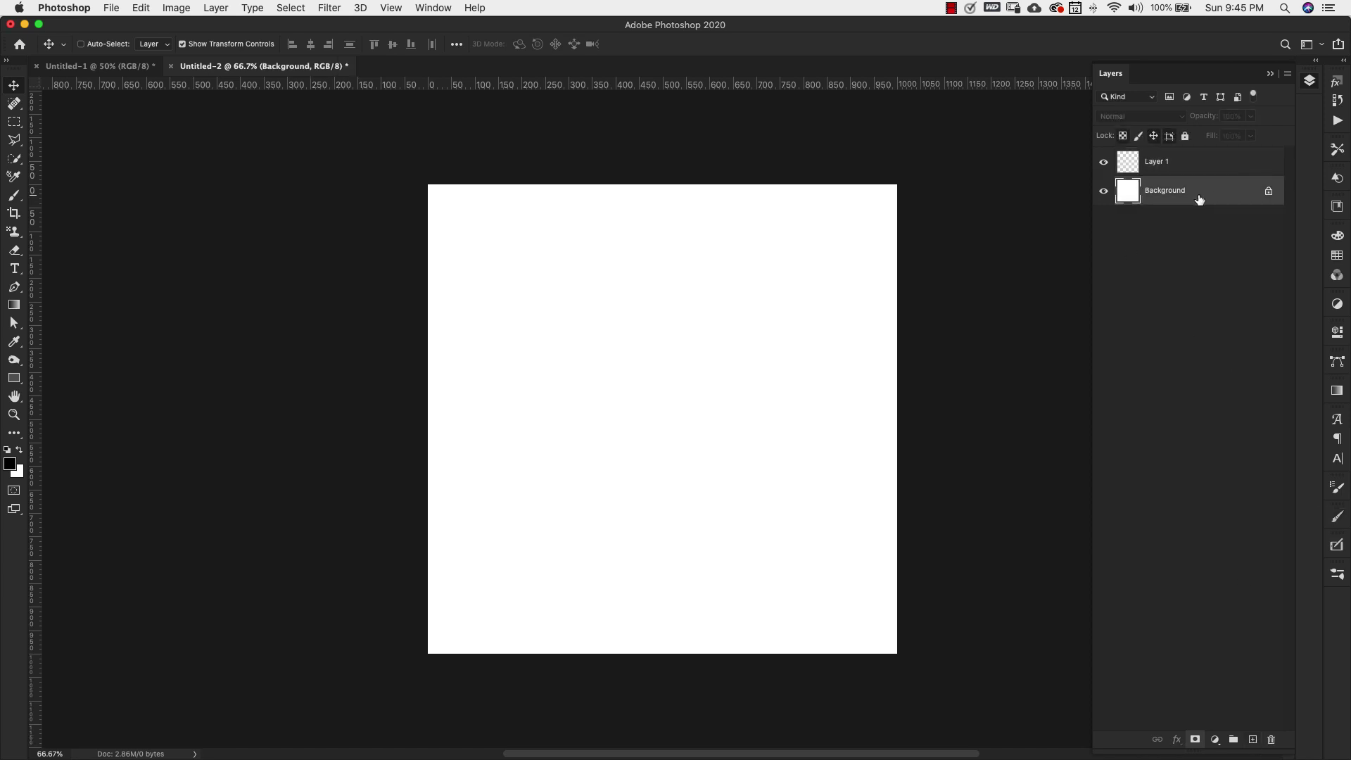
Step: Set the background colour to magenta #e61baf and fill the Background layer with it
left_click(17, 472)
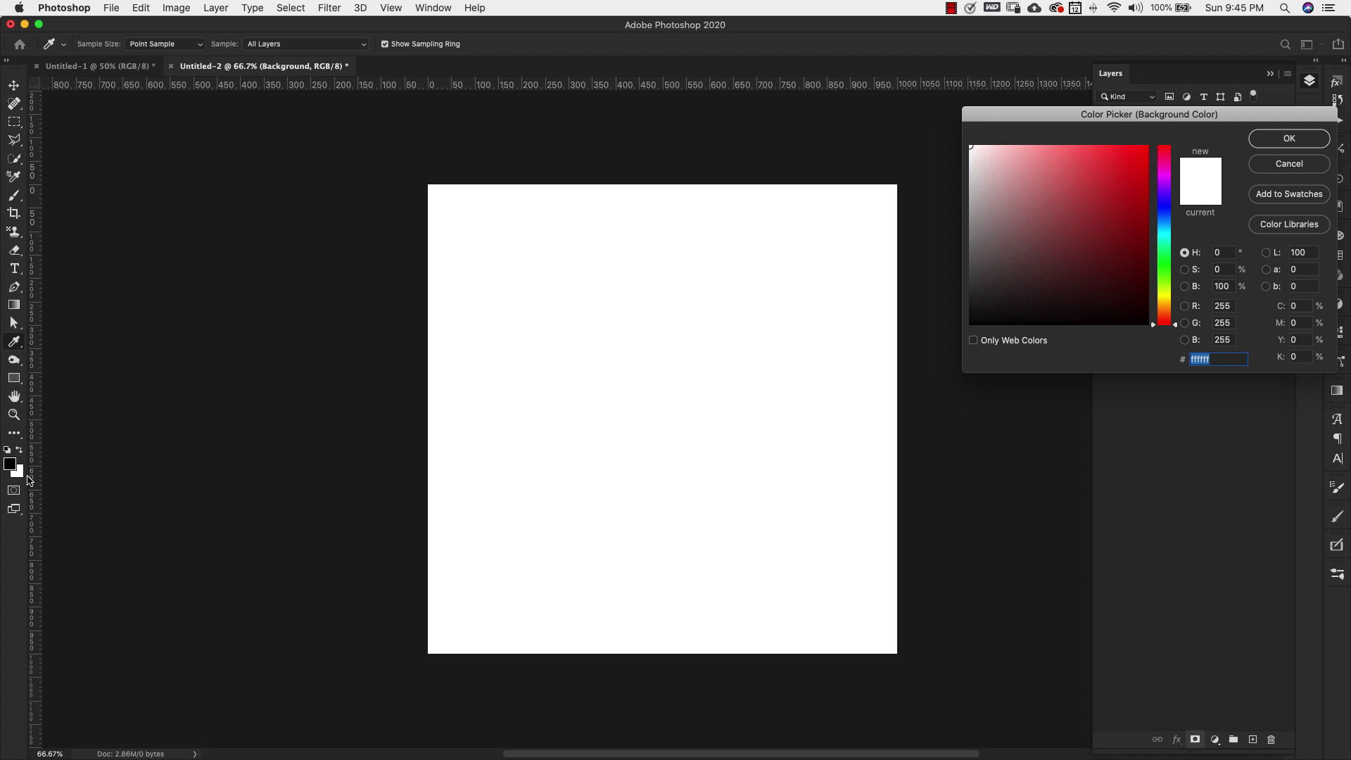
left_click(1166, 168)
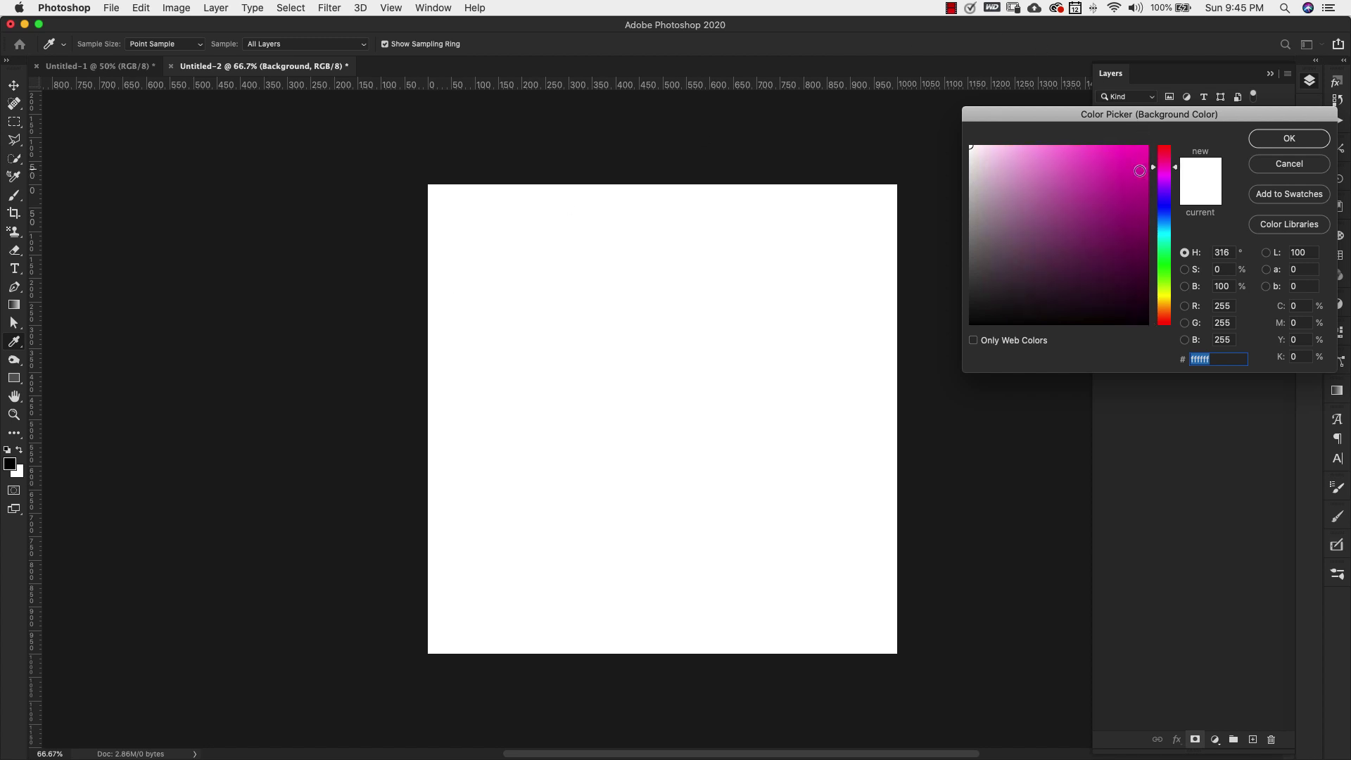
left_click(1127, 163)
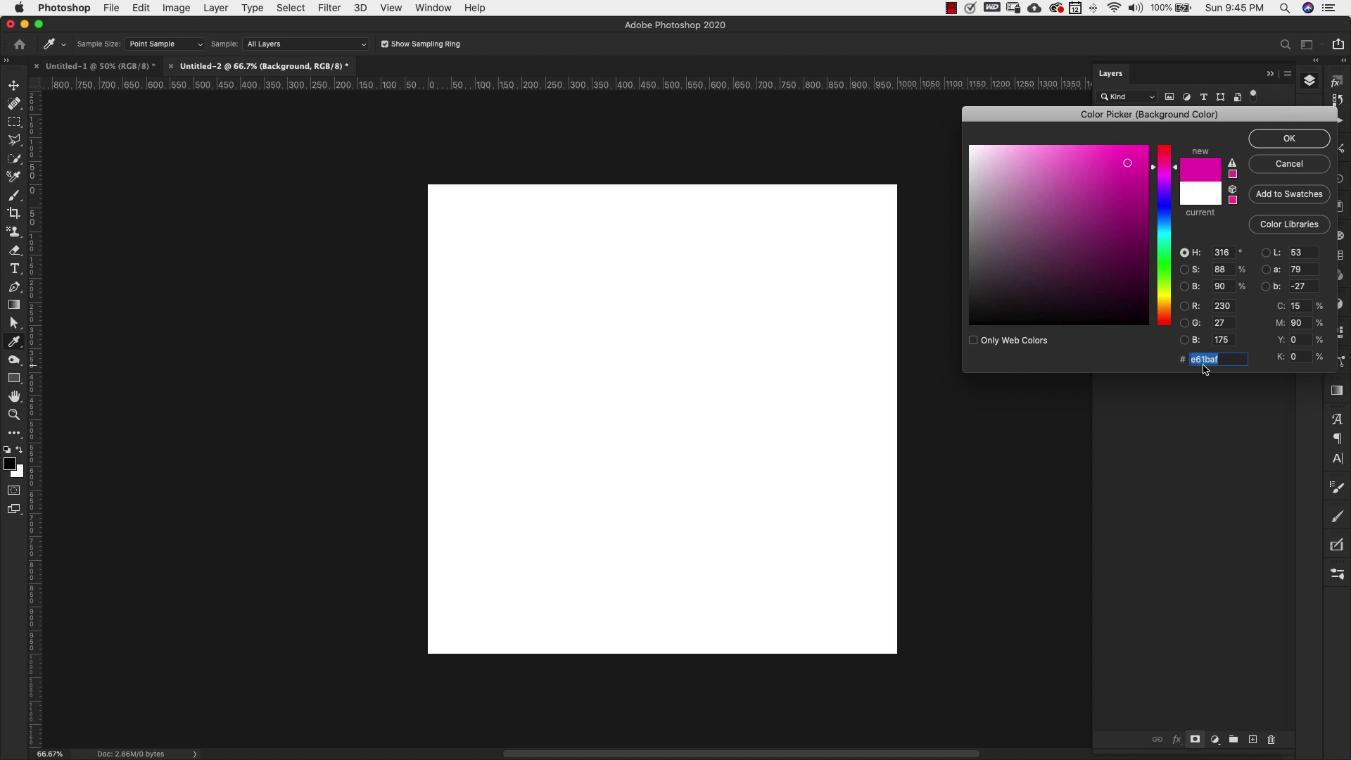
left_click(1317, 144)
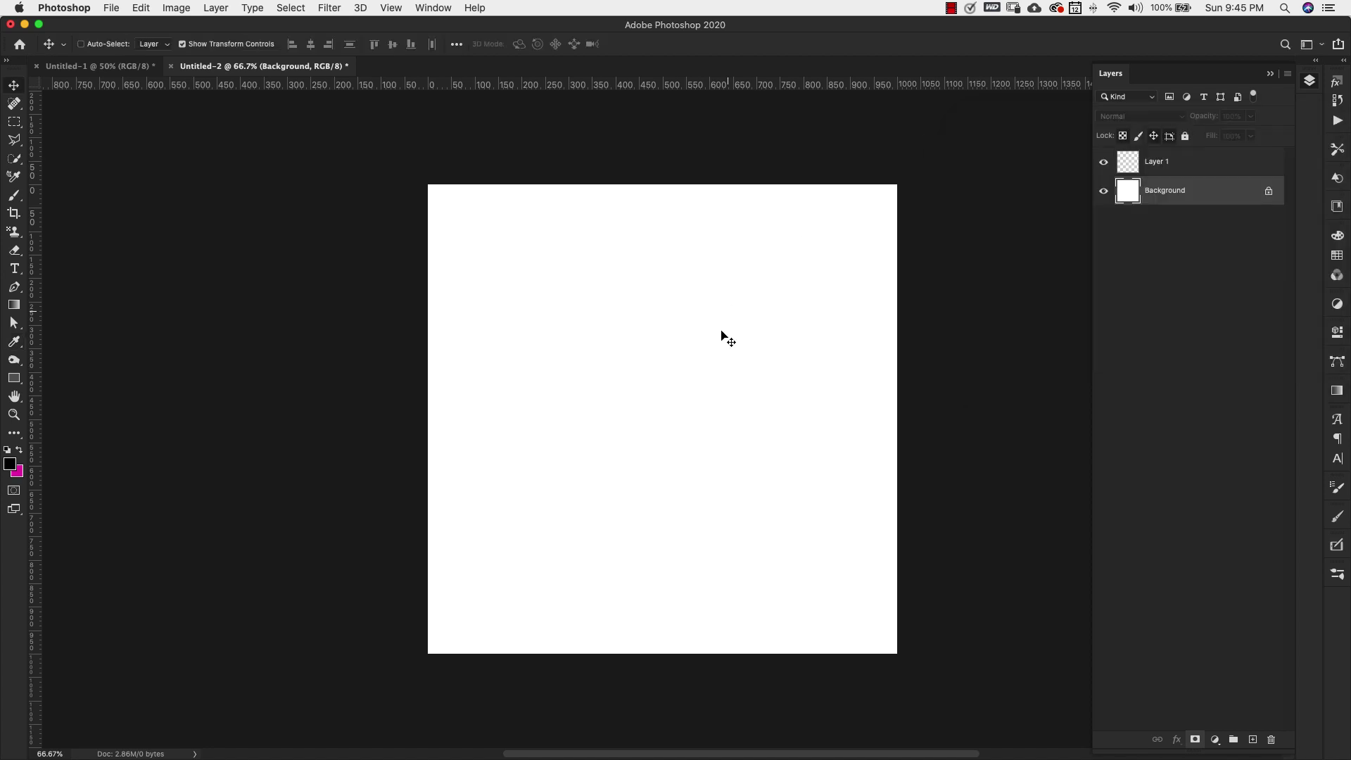
key("super")
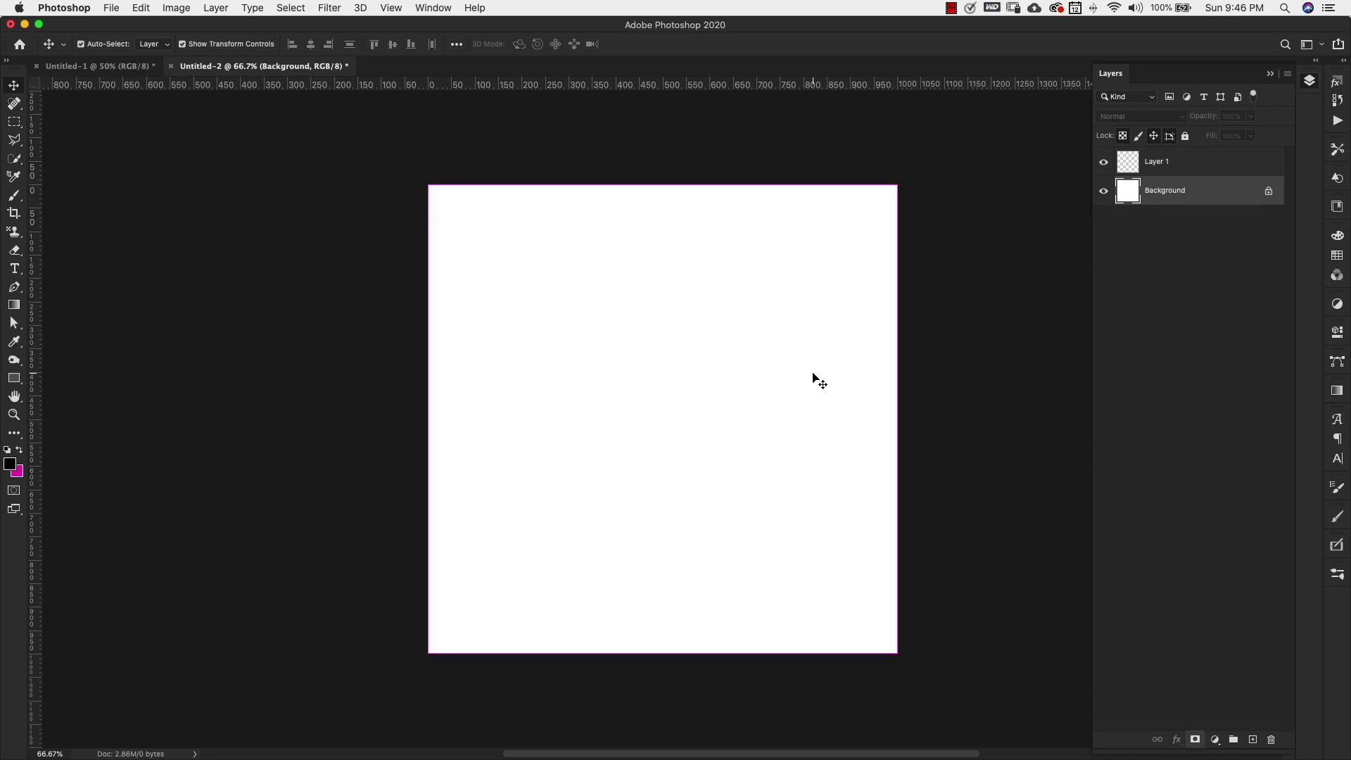
key("super+BackSpace")
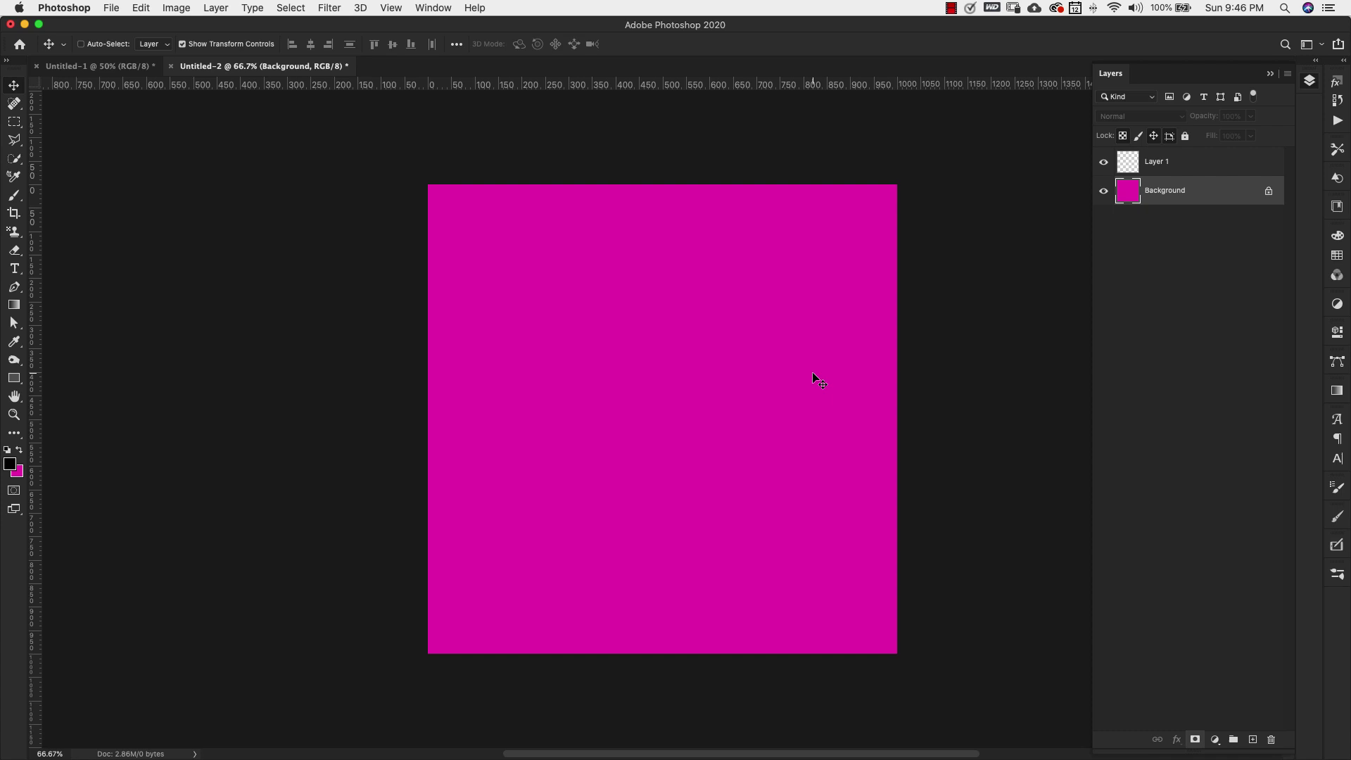
Step: With Layer 1 selected, draw a tall rectangle at the canvas top centre using the Rectangle Tool
left_click(1161, 162)
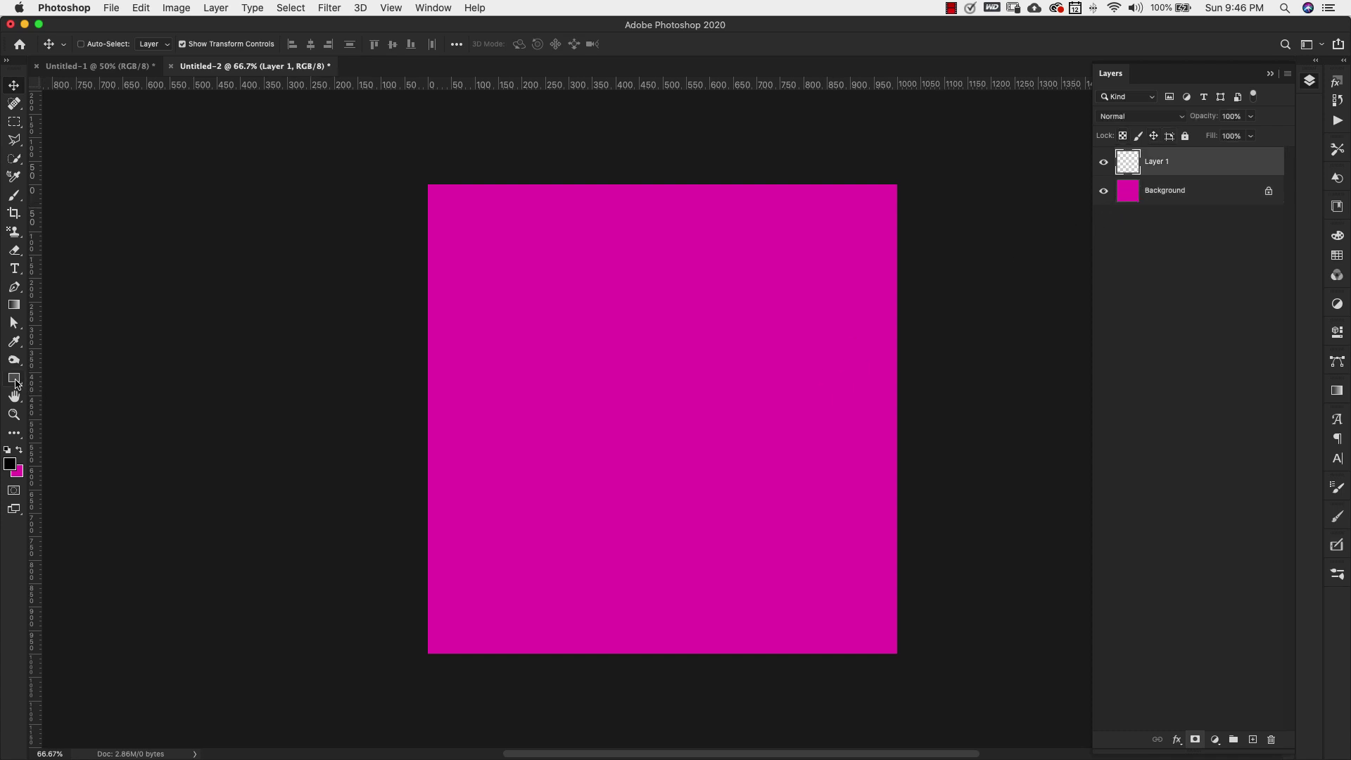
left_click(15, 380)
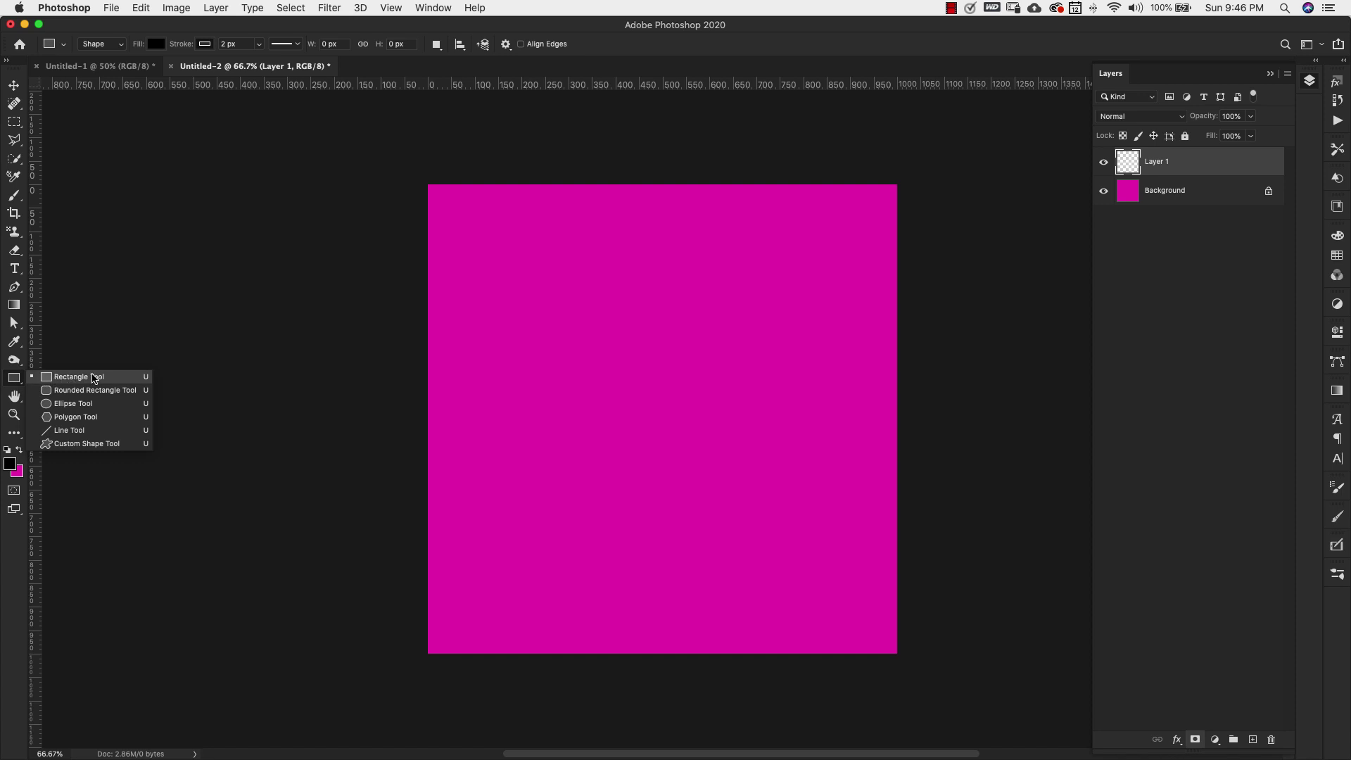
left_click(92, 379)
left_click_drag(647, 322, 689, 482)
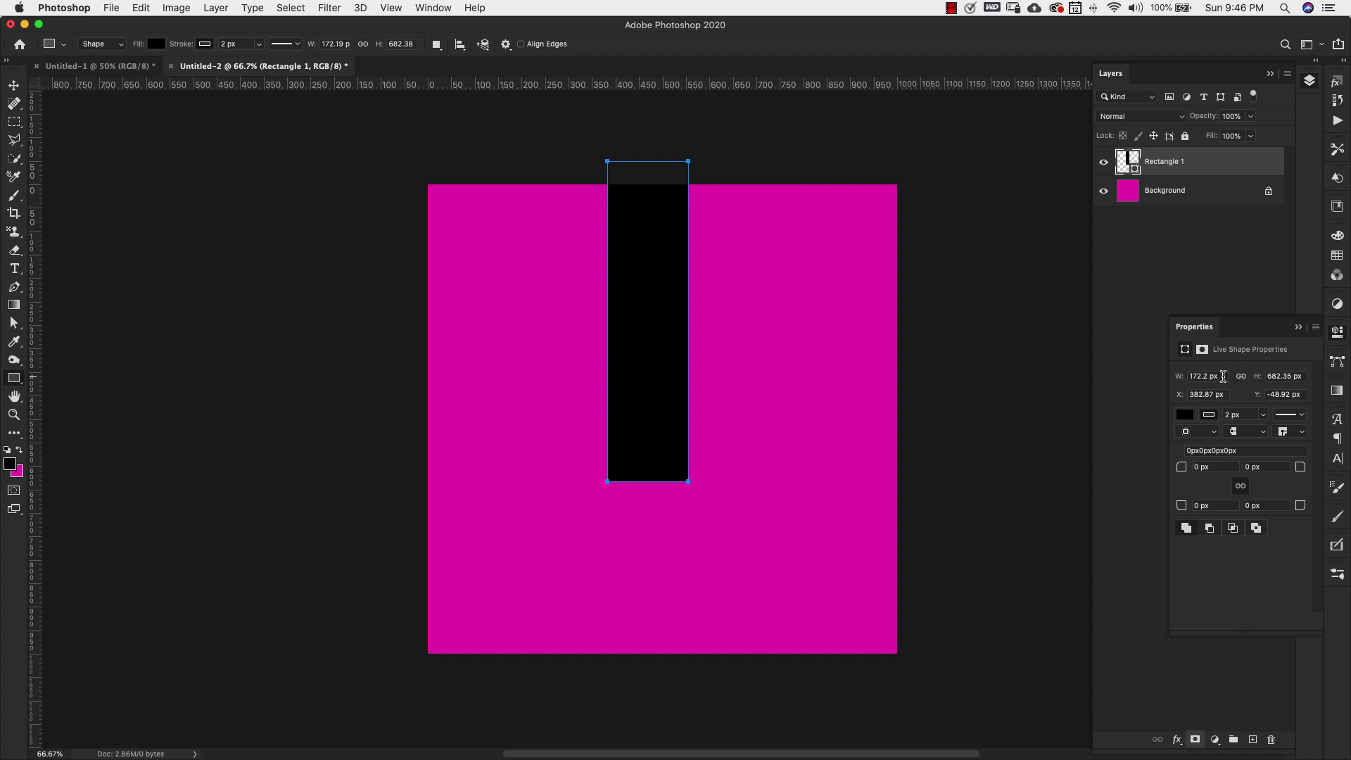
Step: Size the rectangle to 250 × 1000 px and move it to the canvas top edge
left_click(1224, 376)
type("250")
left_click(1303, 377)
type("10")
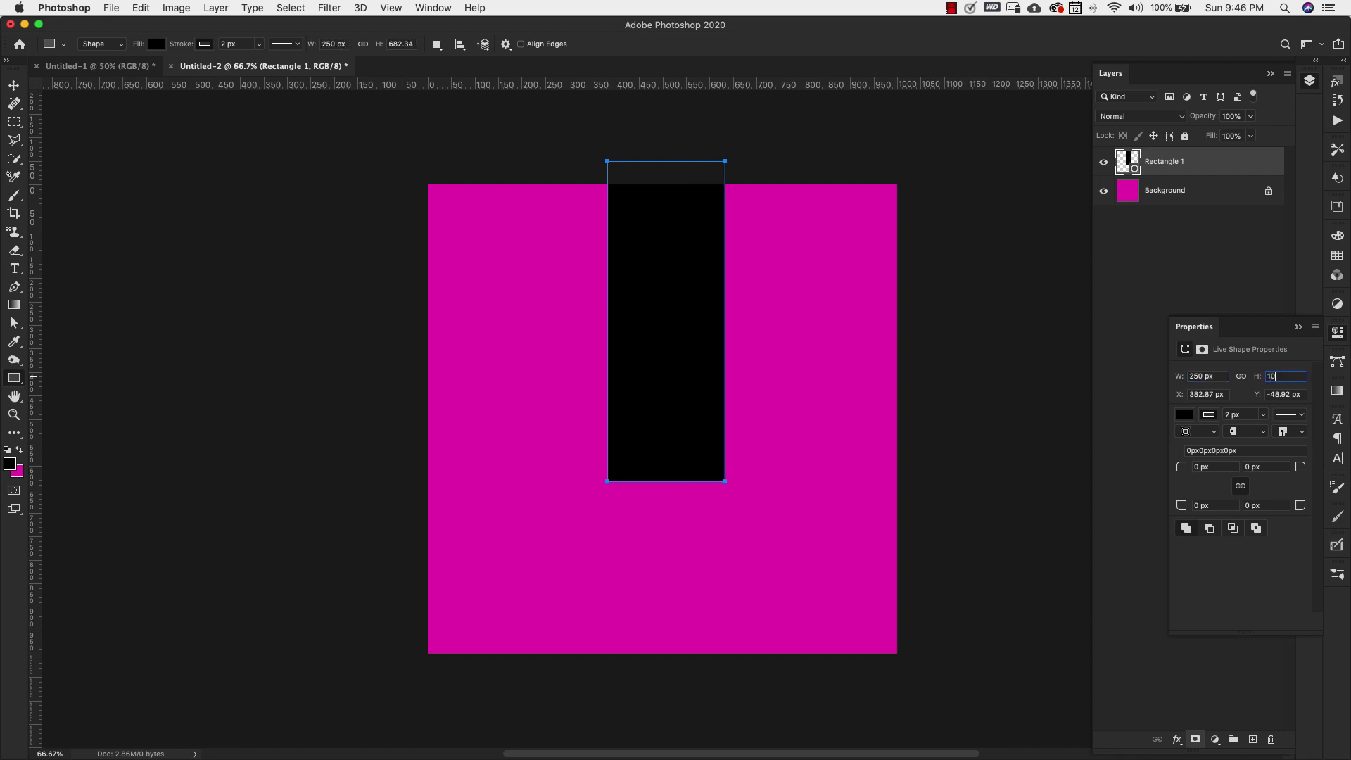
type("00")
key("Return")
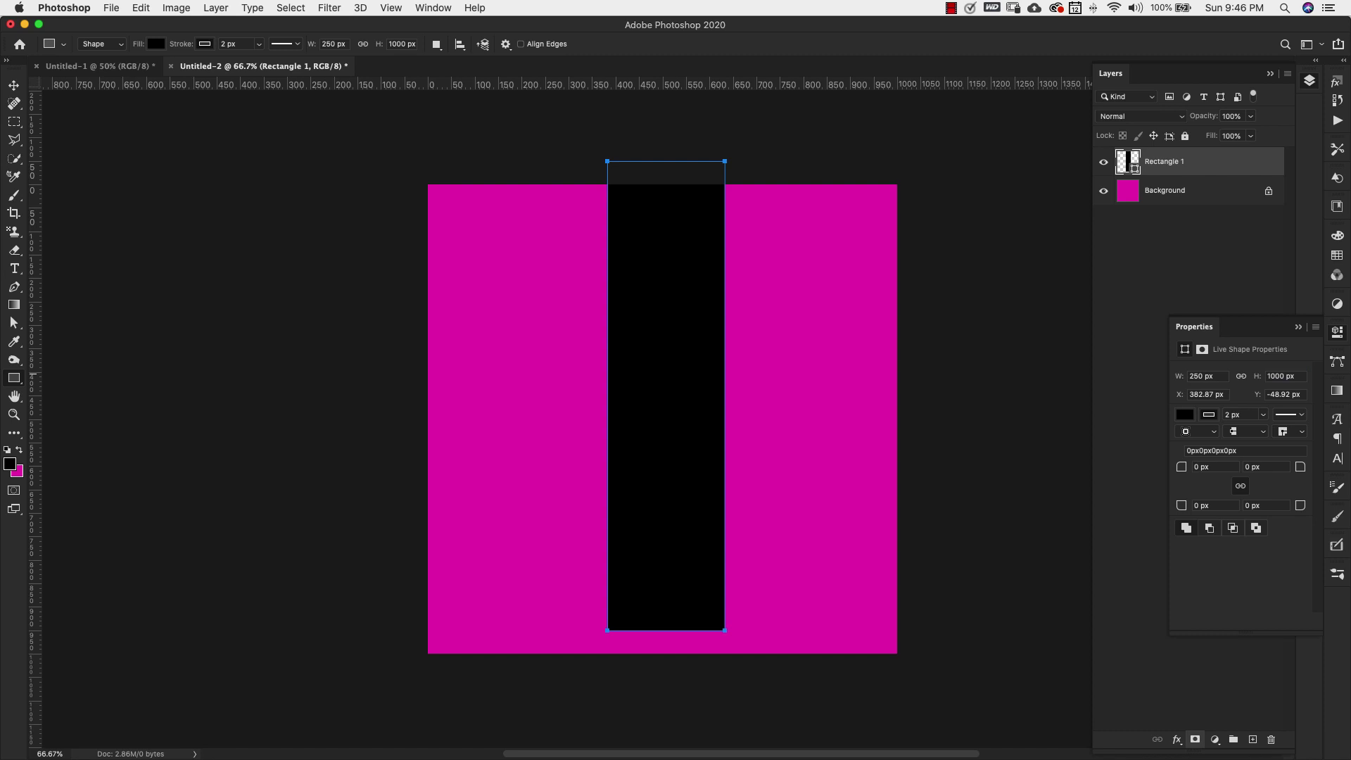
key("v")
left_click_drag(671, 236, 674, 260)
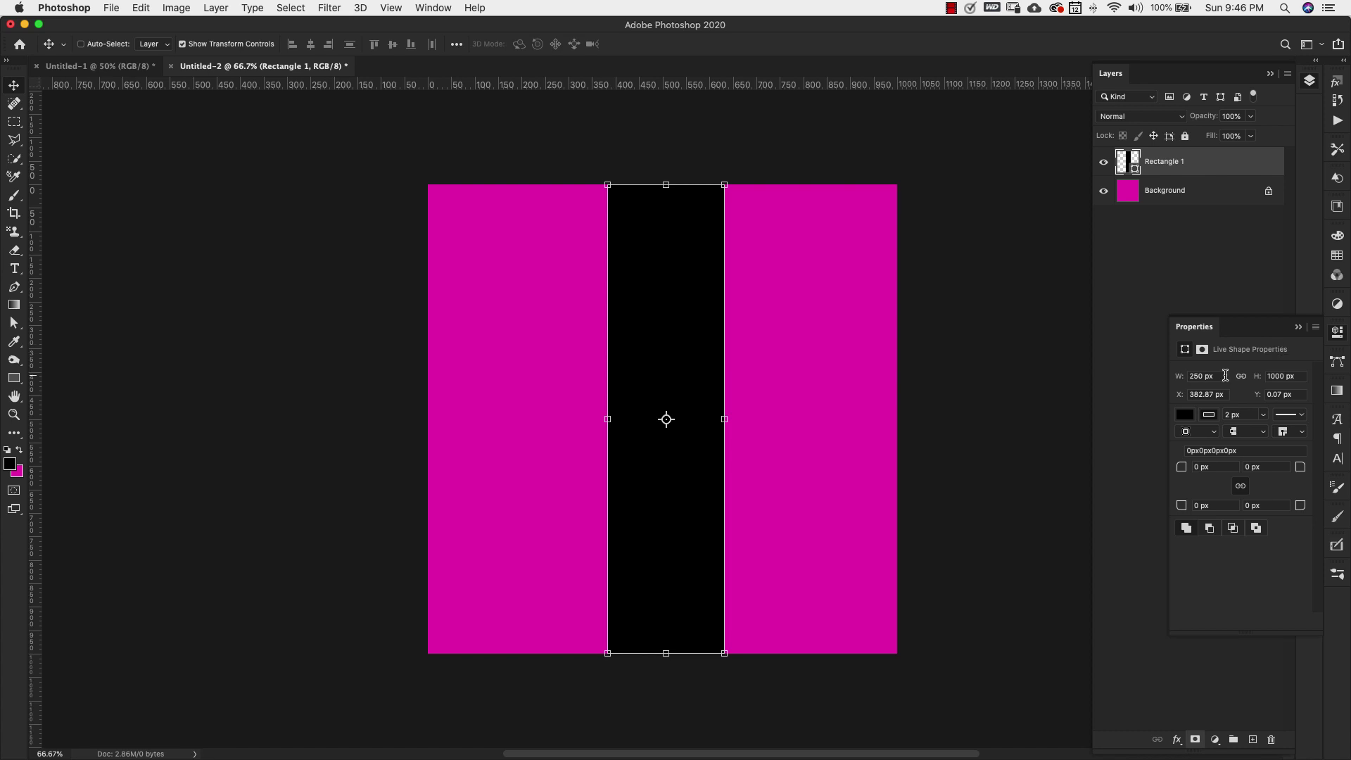
key("u")
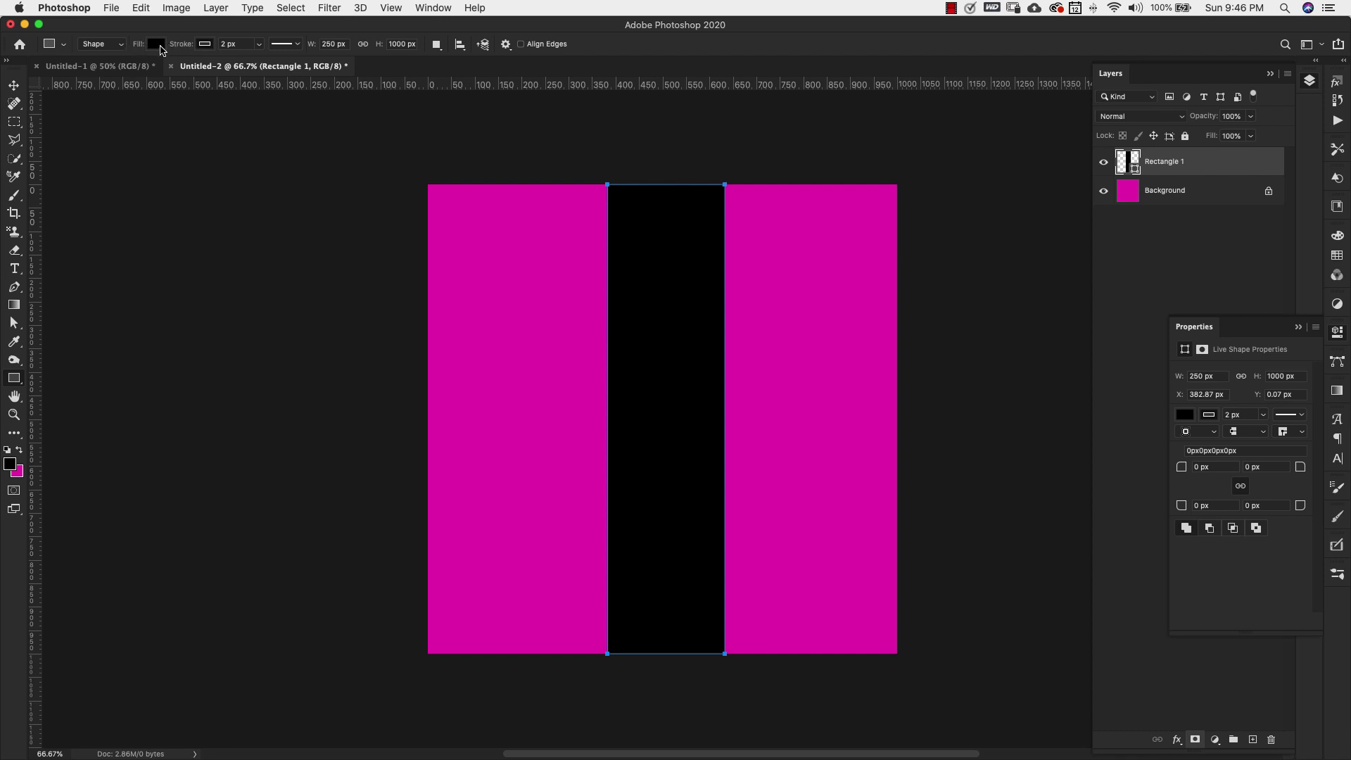
Step: Give Rectangle 1 a gold gradient stroke with a 4 px width
left_click(205, 45)
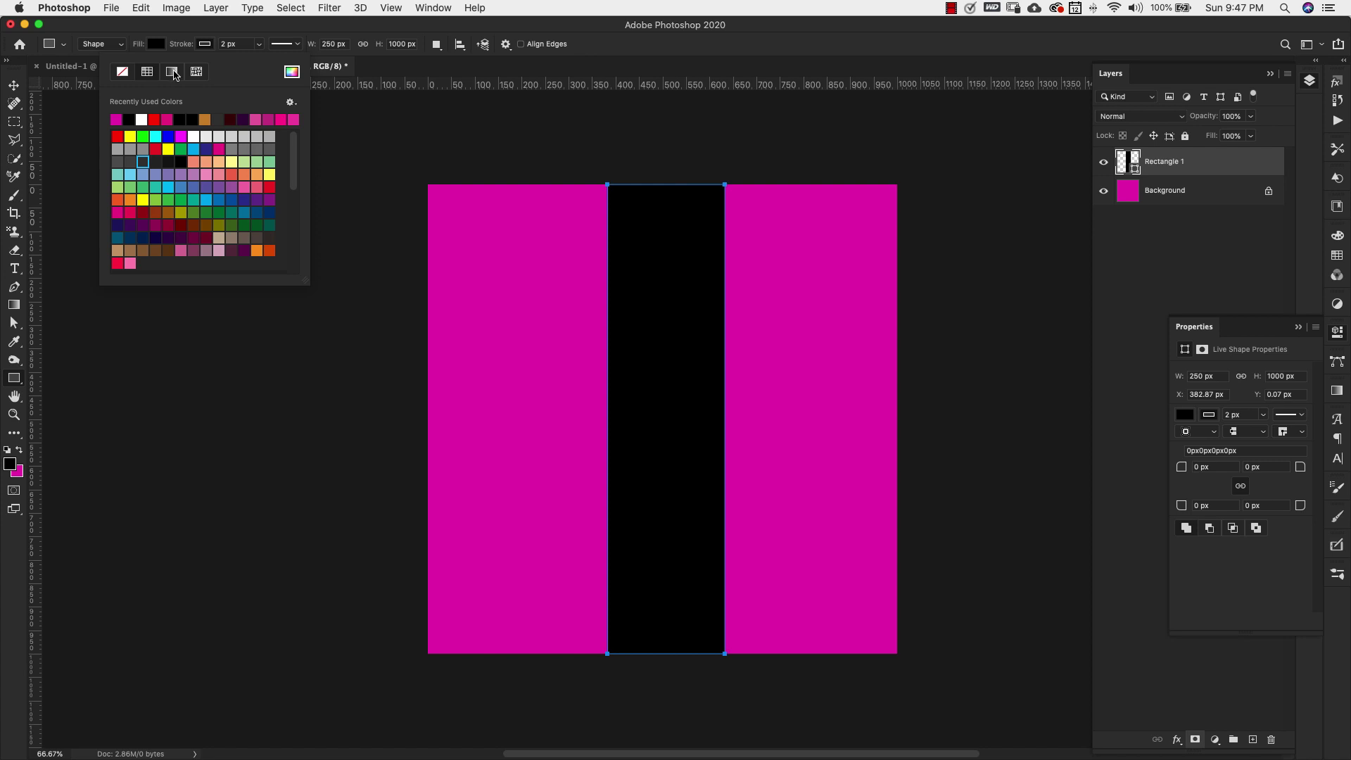
left_click(172, 73)
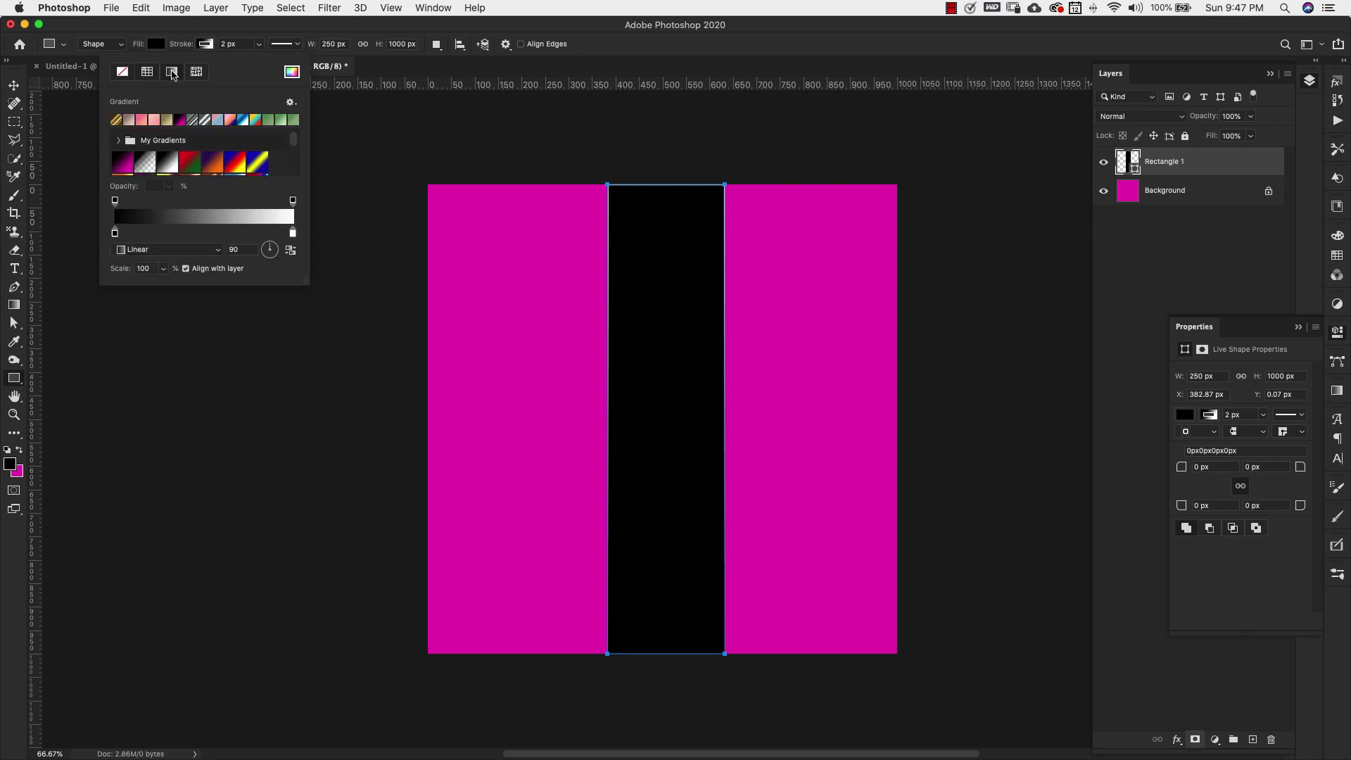
left_click(116, 120)
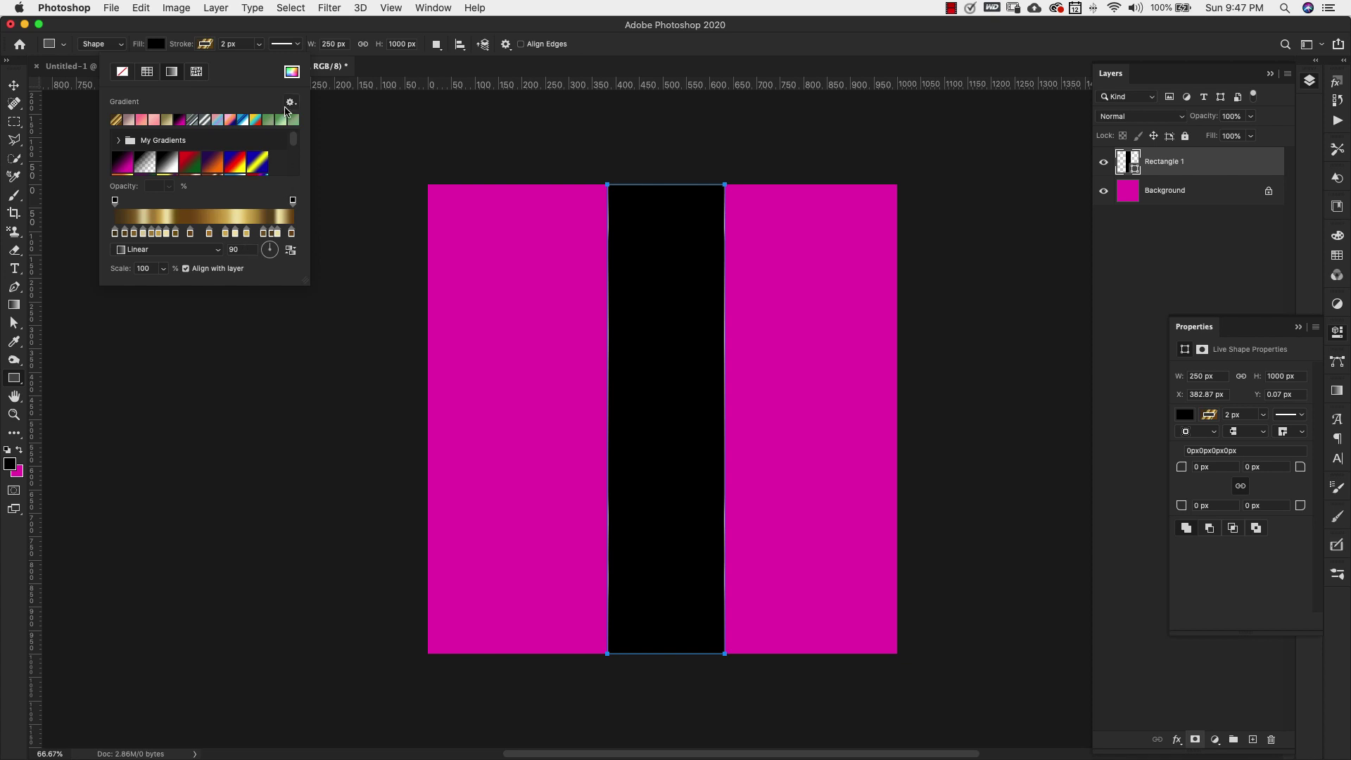
key("Escape")
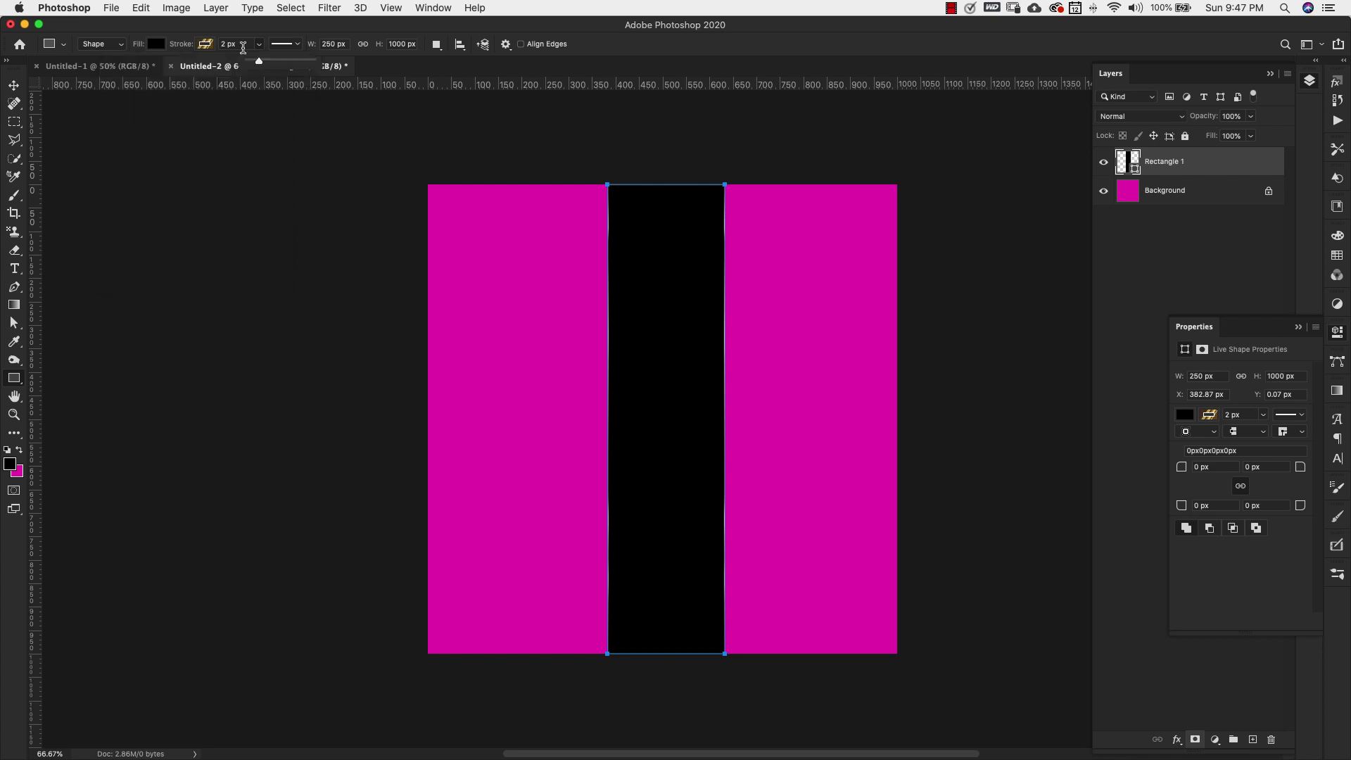
left_click(259, 43)
left_click(232, 44)
key("Return")
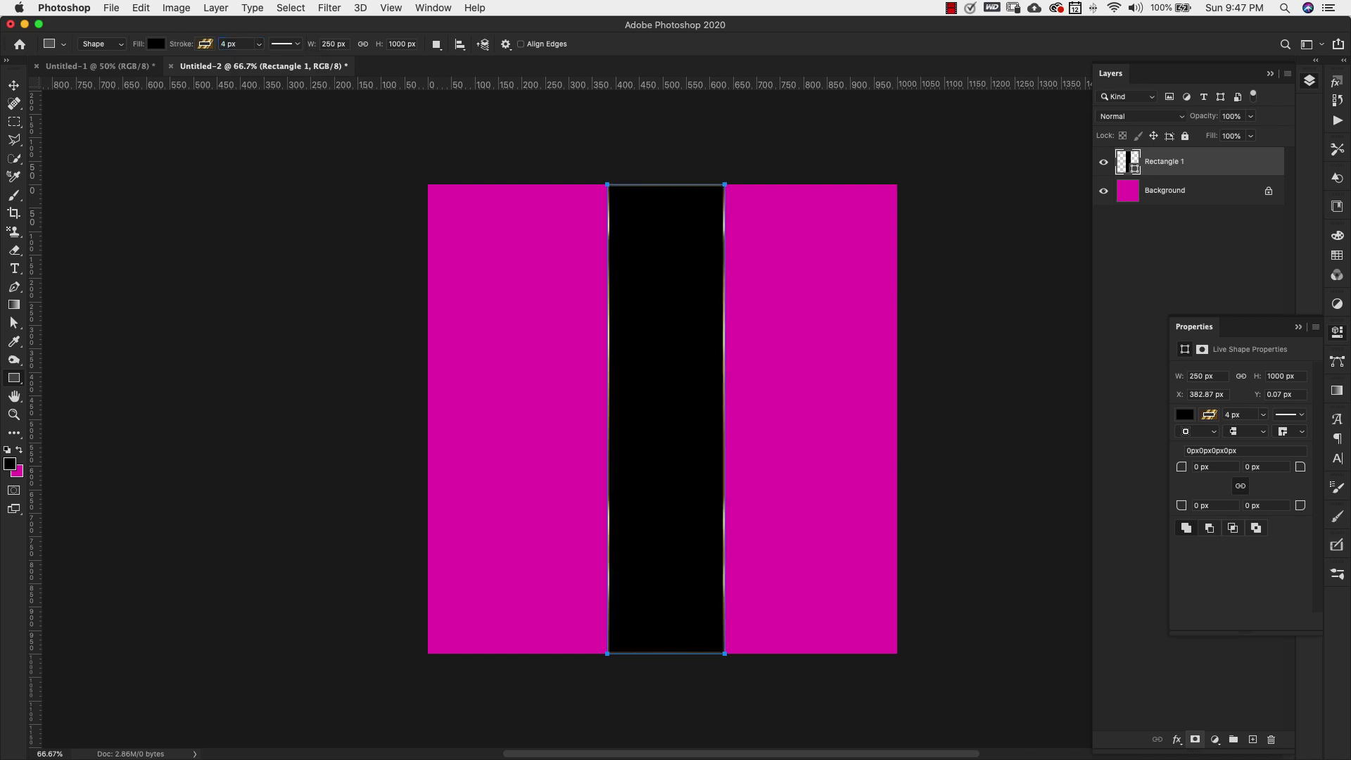
left_click(1208, 220)
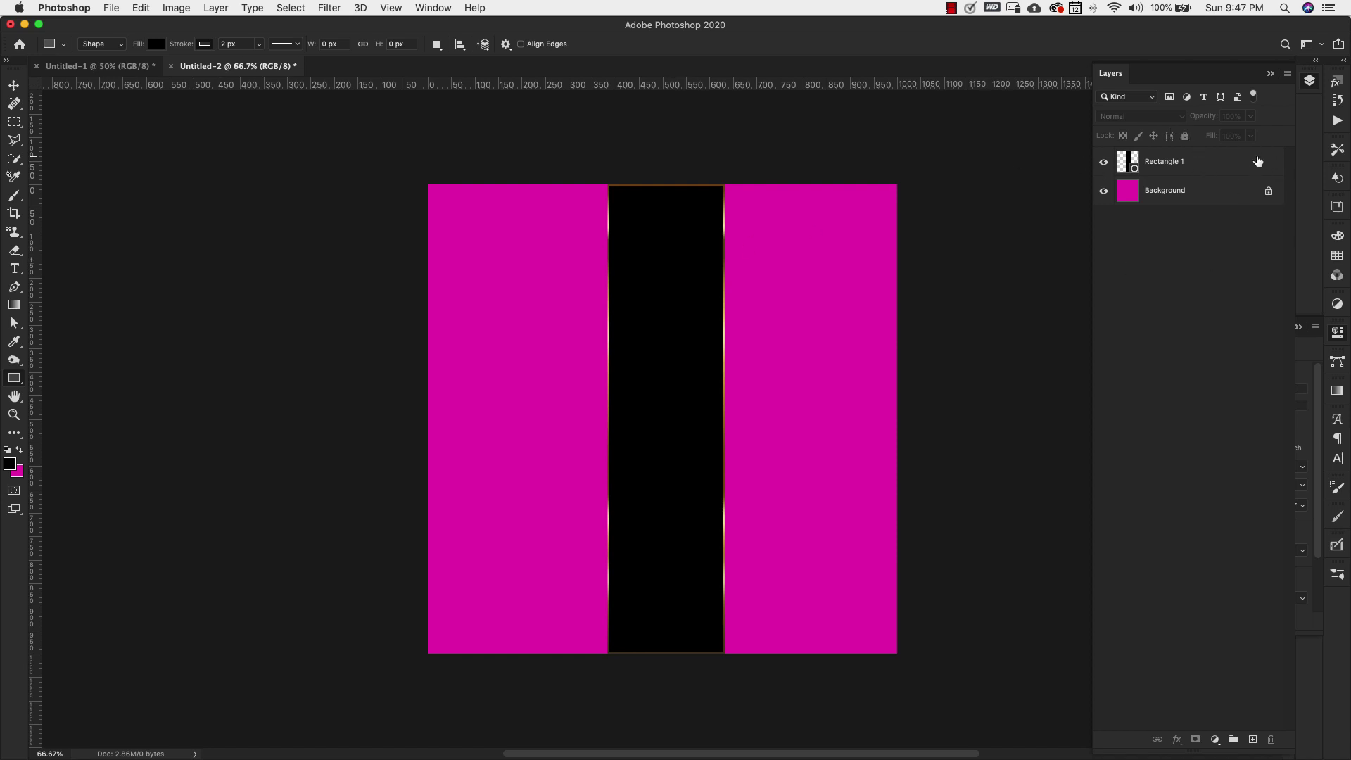
Step: Open Rectangle 1's Layer Style and enable a Gradient Overlay effect
double_click(1255, 163)
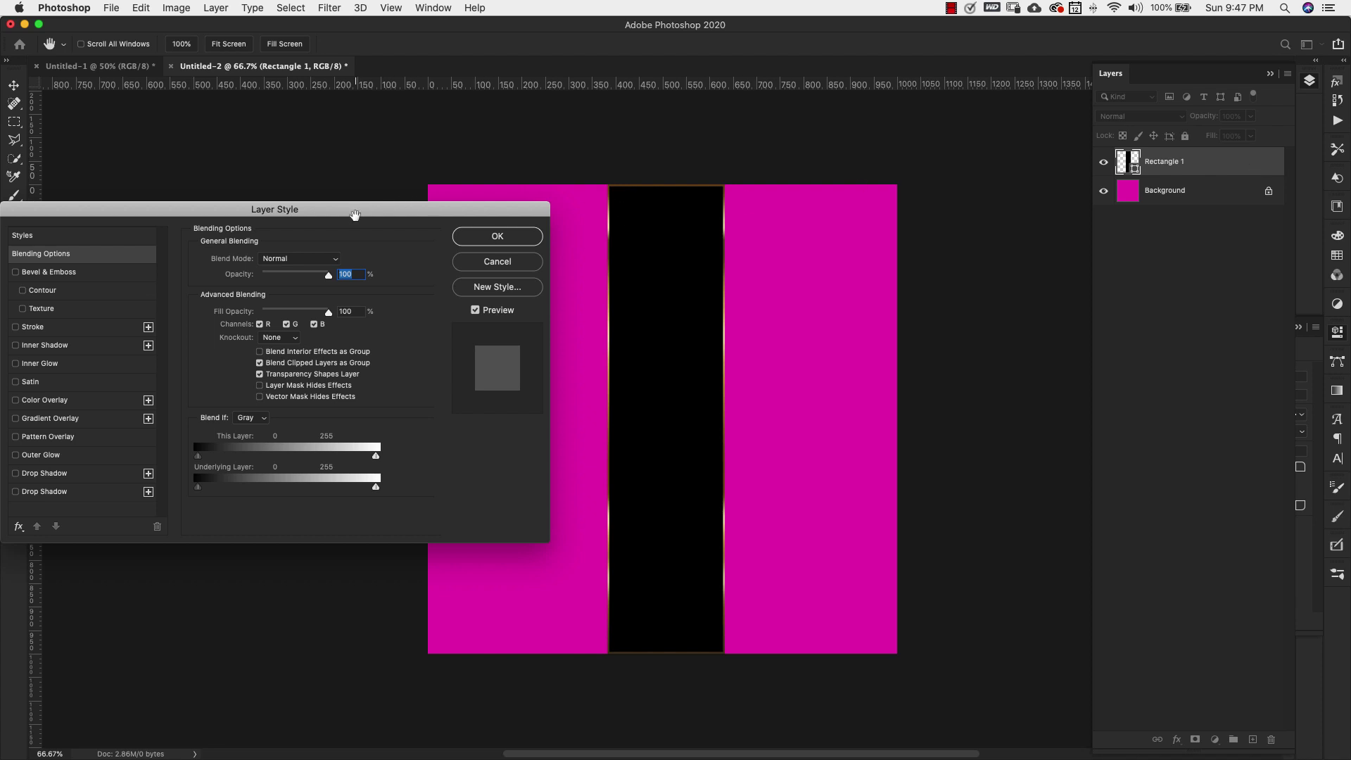
left_click_drag(406, 212, 442, 128)
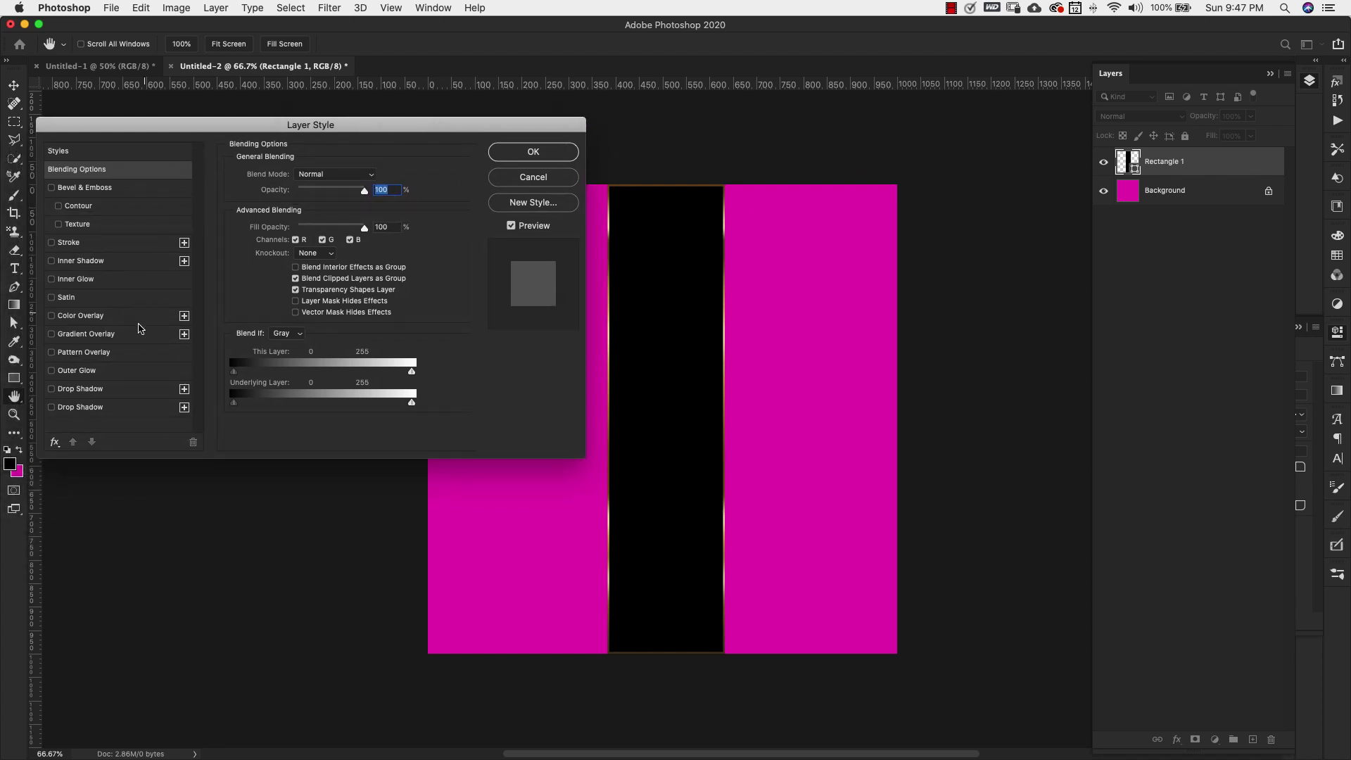
left_click(95, 335)
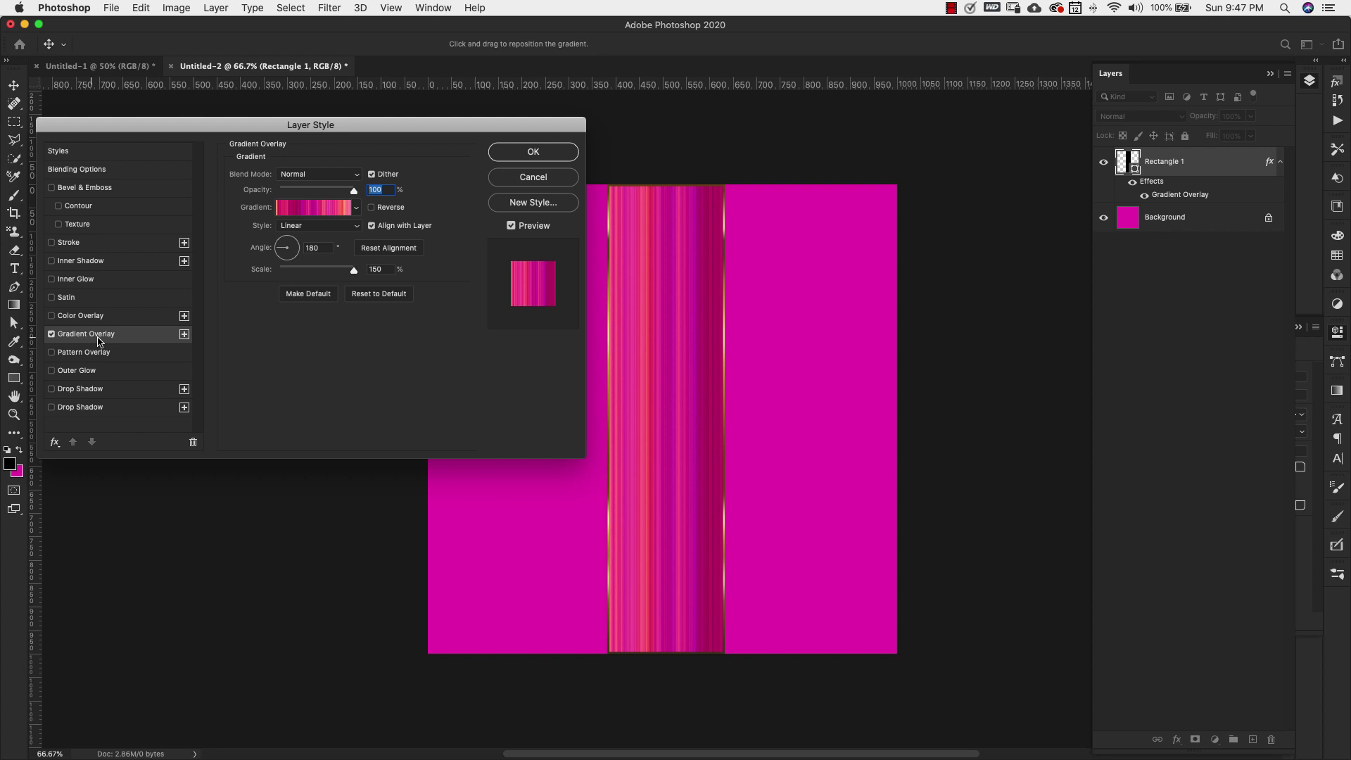
left_click(55, 442)
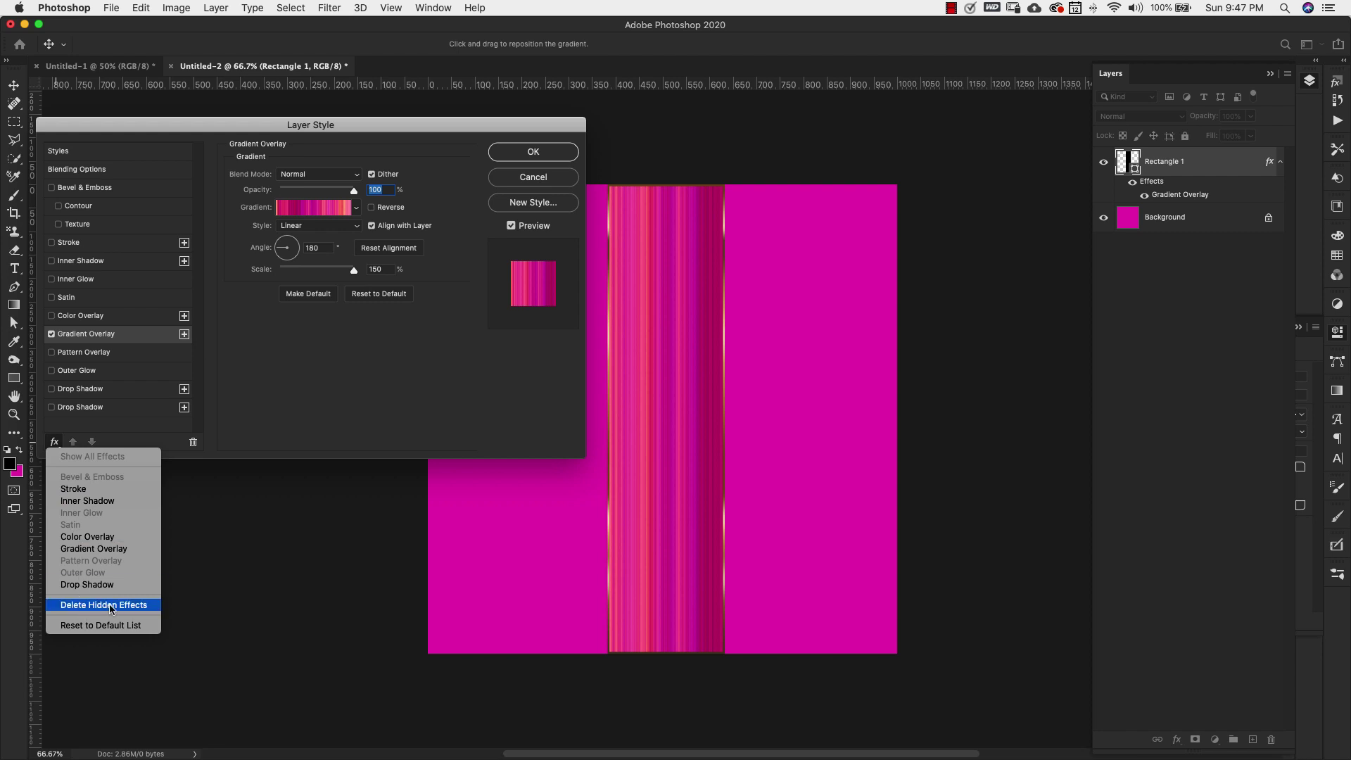
left_click(269, 405)
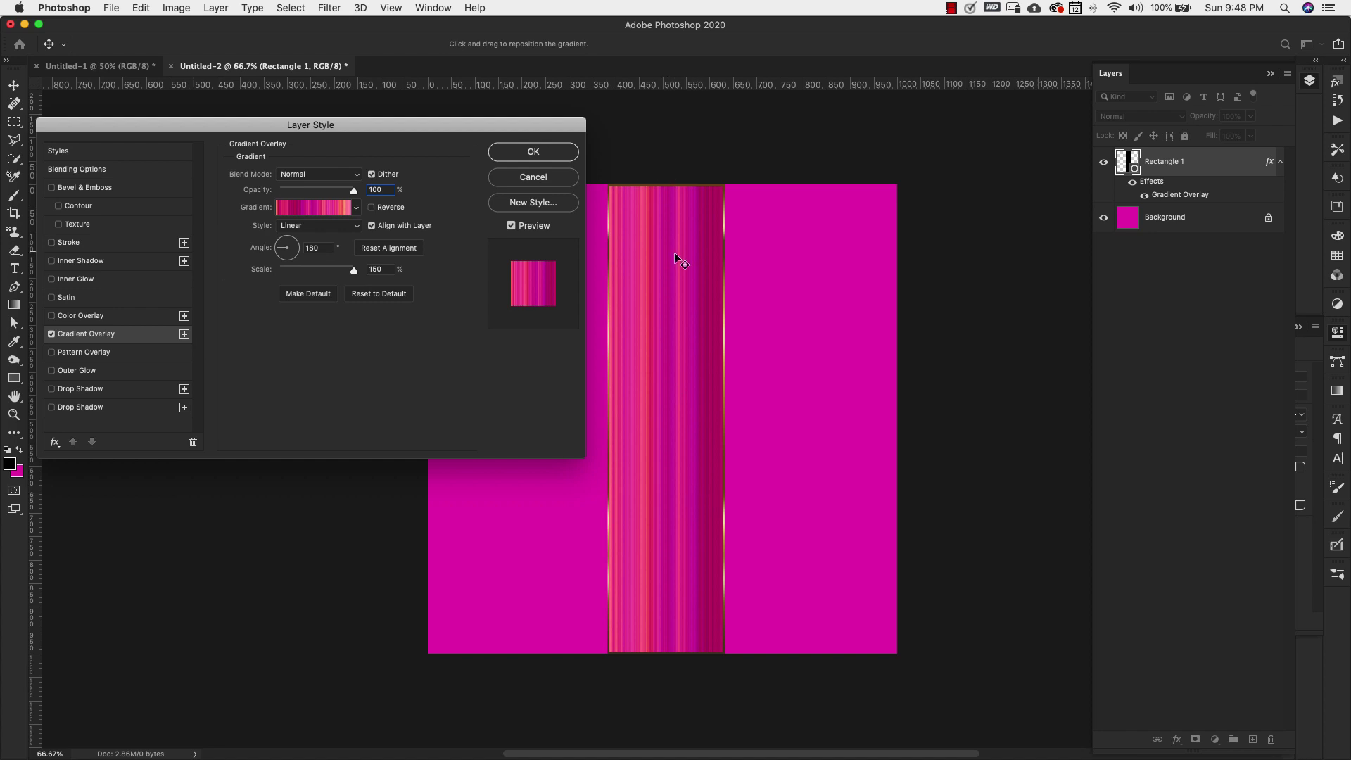
Step: Change the overlay's gradient type from Noise to Solid, giving a red-to-green gradient
left_click(334, 207)
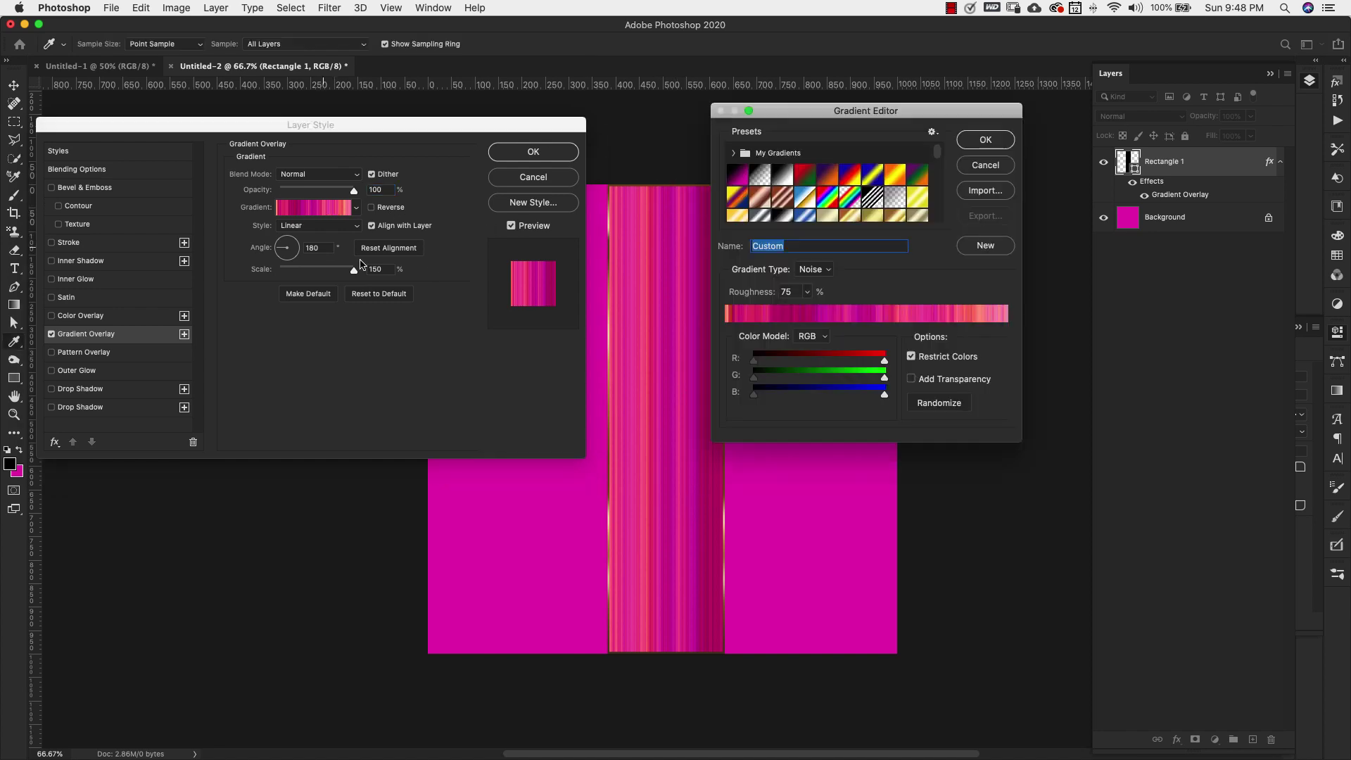
left_click(818, 274)
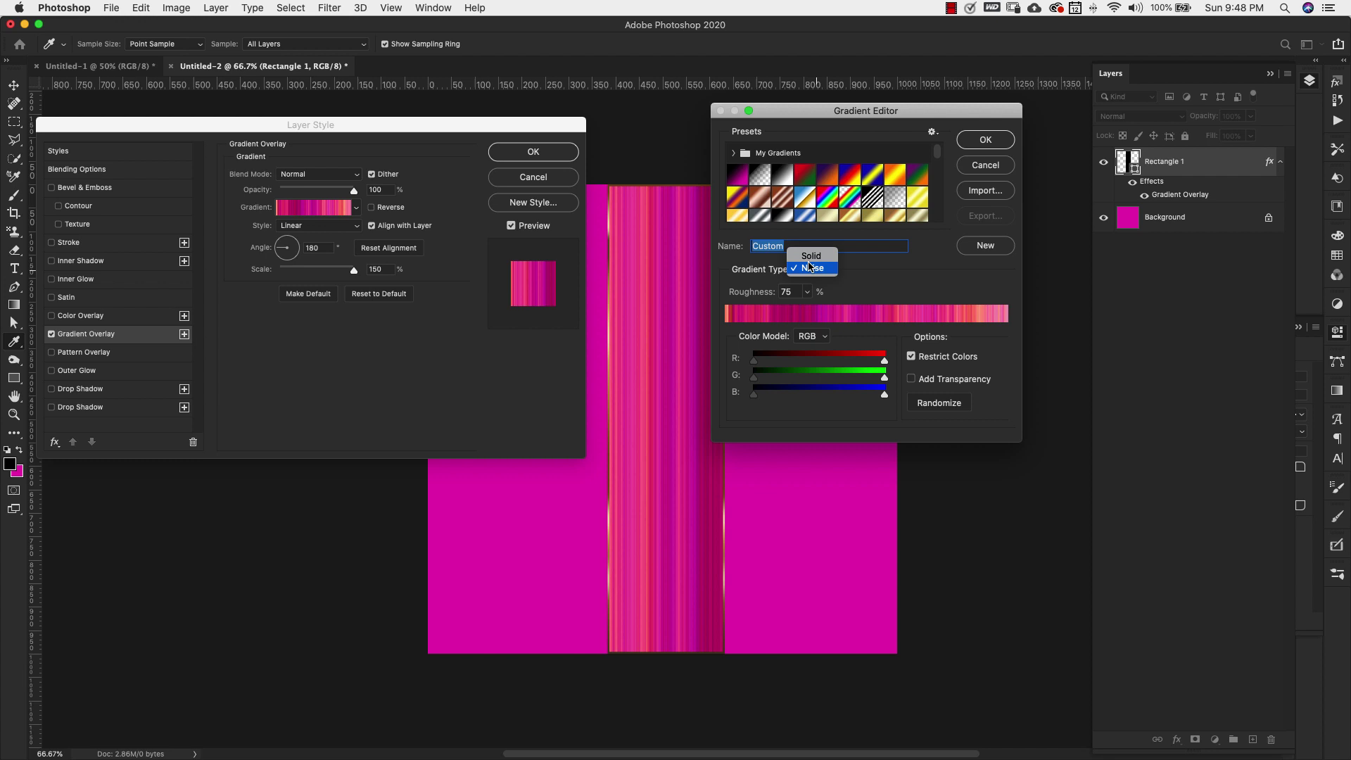
left_click(809, 257)
left_click(986, 140)
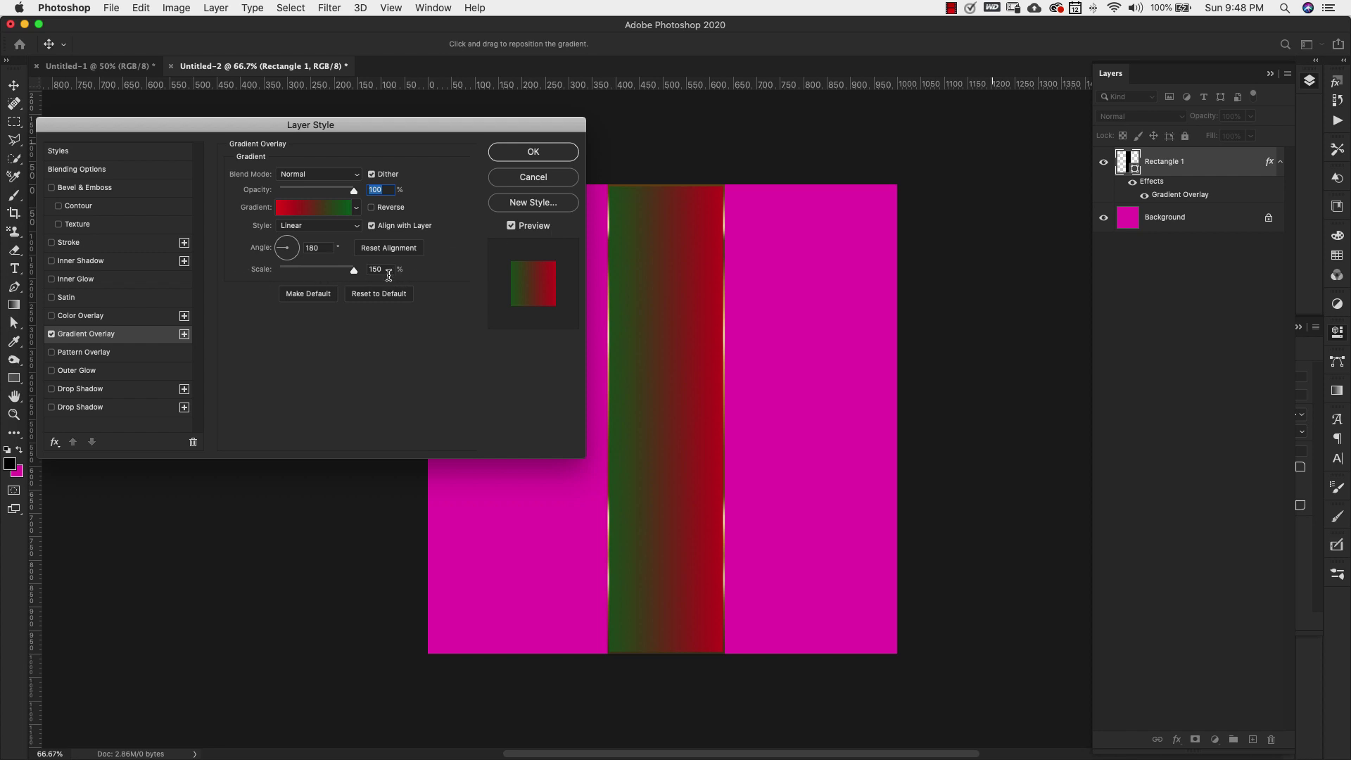
Step: Switch the overlay gradient back to Noise for pink stripes and apply the layer style
left_click(319, 209)
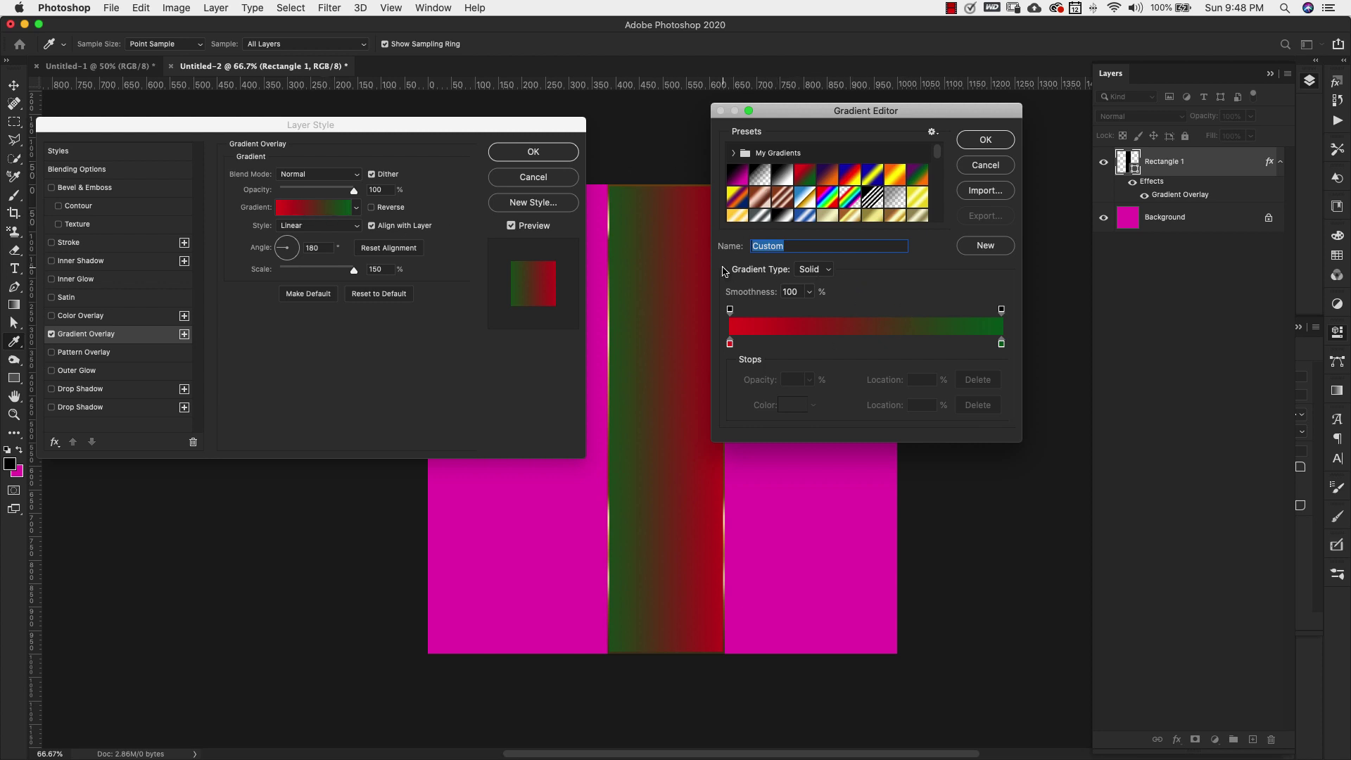
left_click(827, 270)
left_click(813, 281)
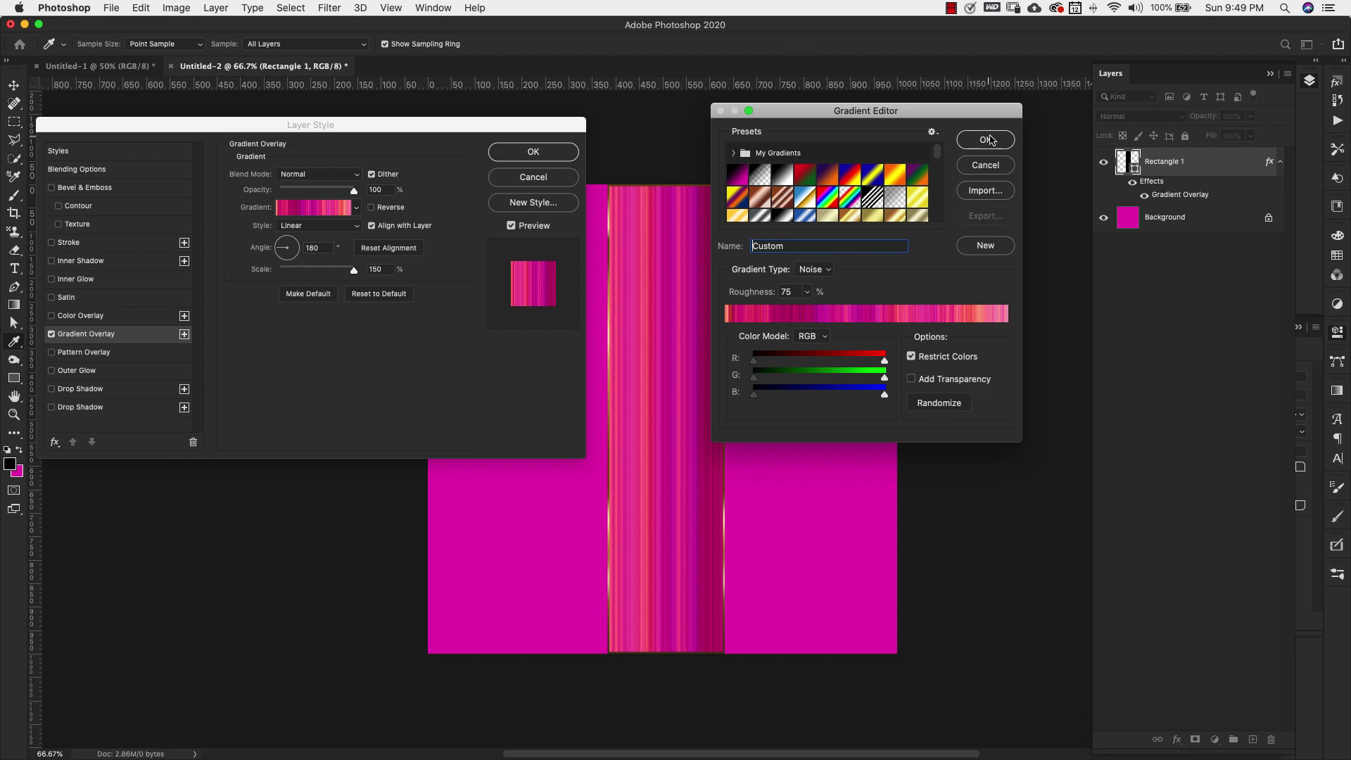
left_click(988, 140)
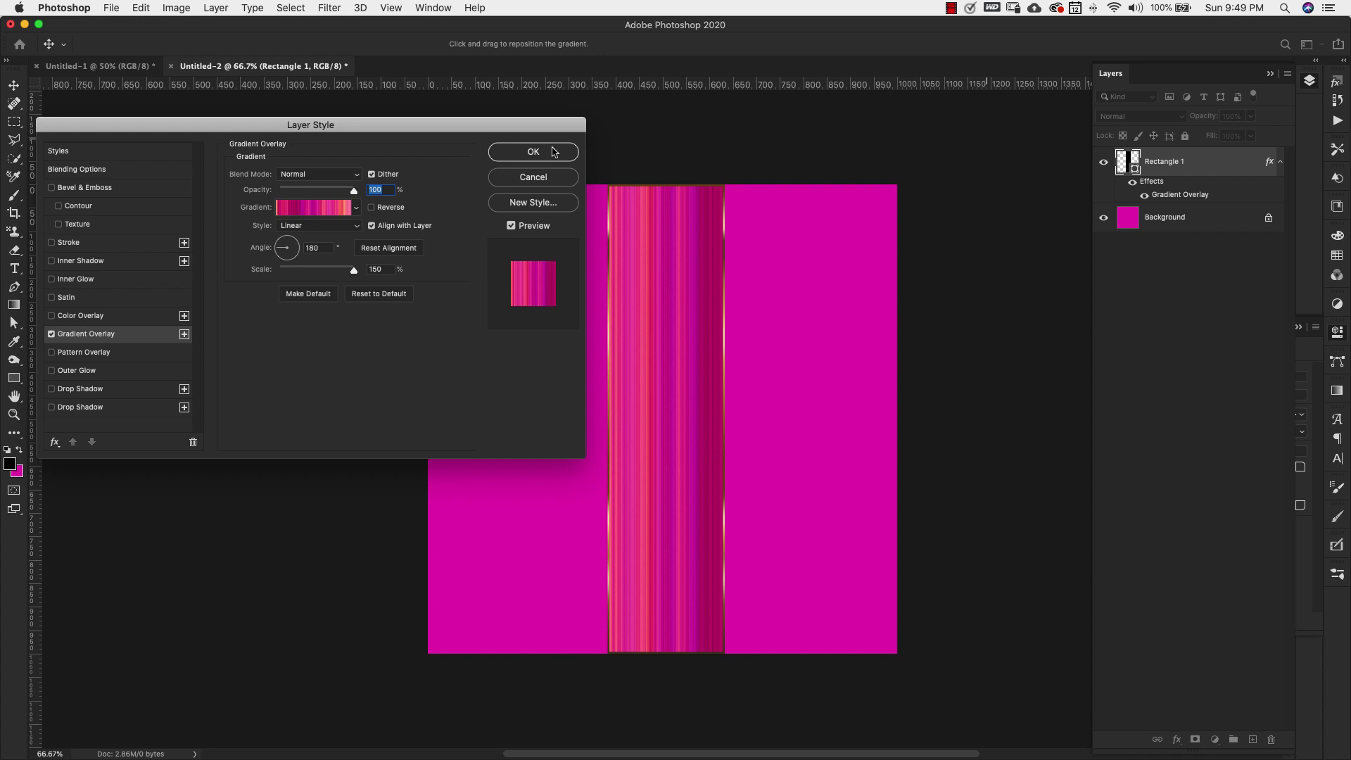
left_click(553, 152)
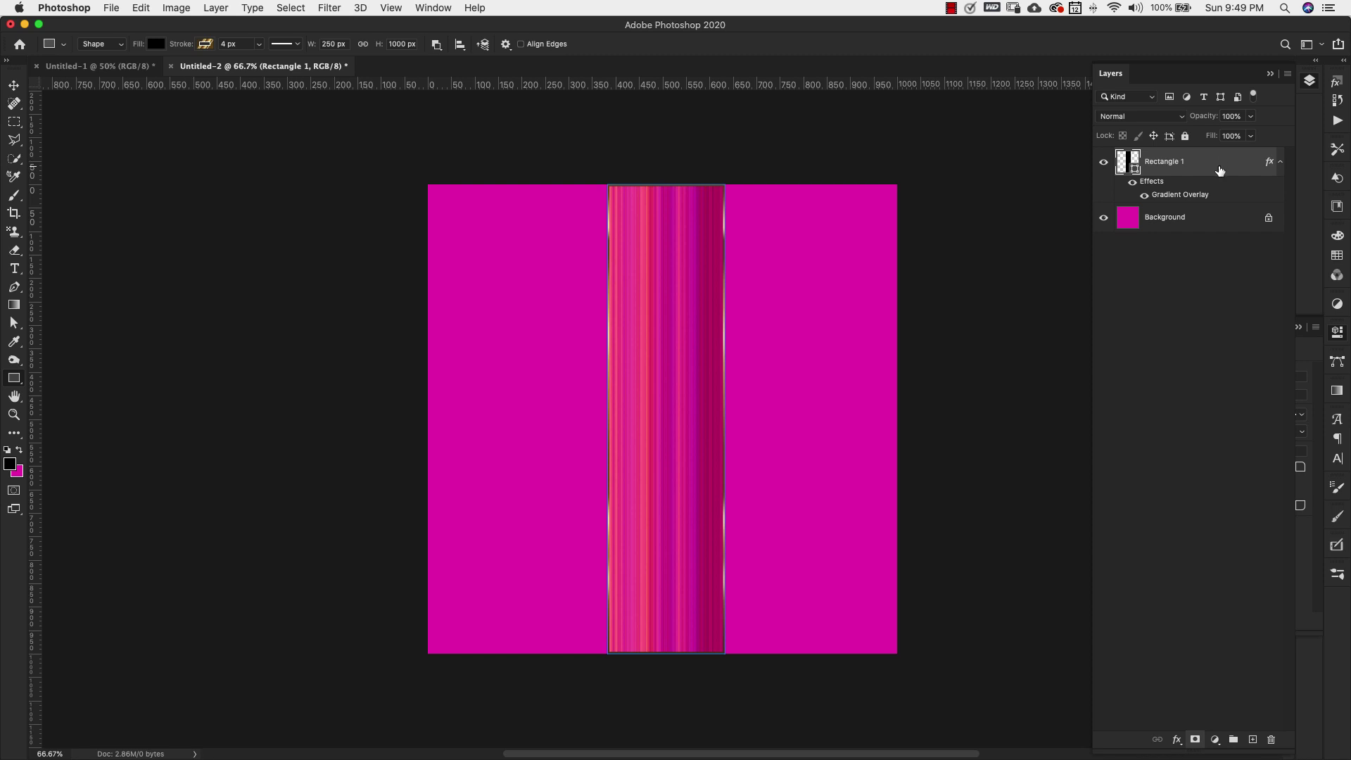
Step: Duplicate the striped Rectangle 1 layer onto the New Layer button
left_click_drag(1220, 170, 1231, 355)
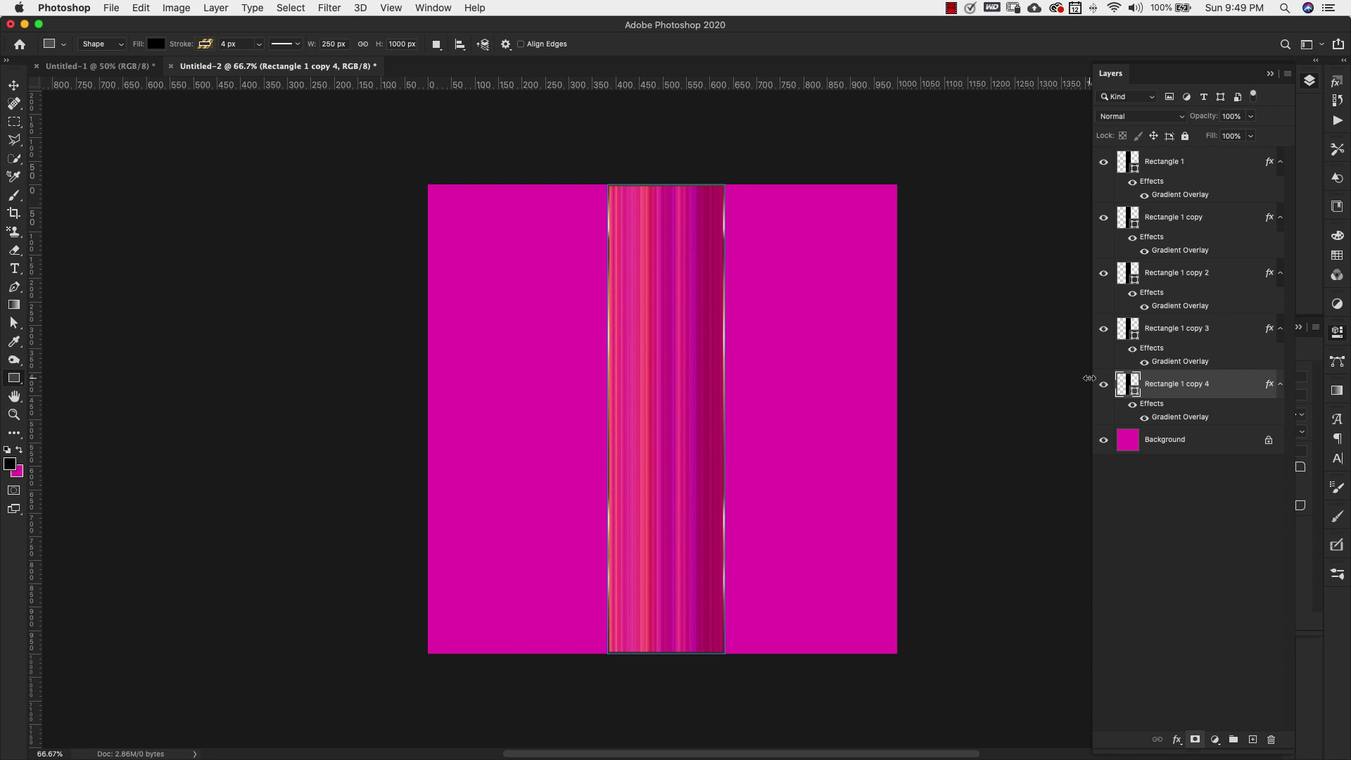
Step: Hide Rectangle 1 copy 4, rasterize Rectangle 1's layer style, and hide Rectangle 1
left_click(1105, 388)
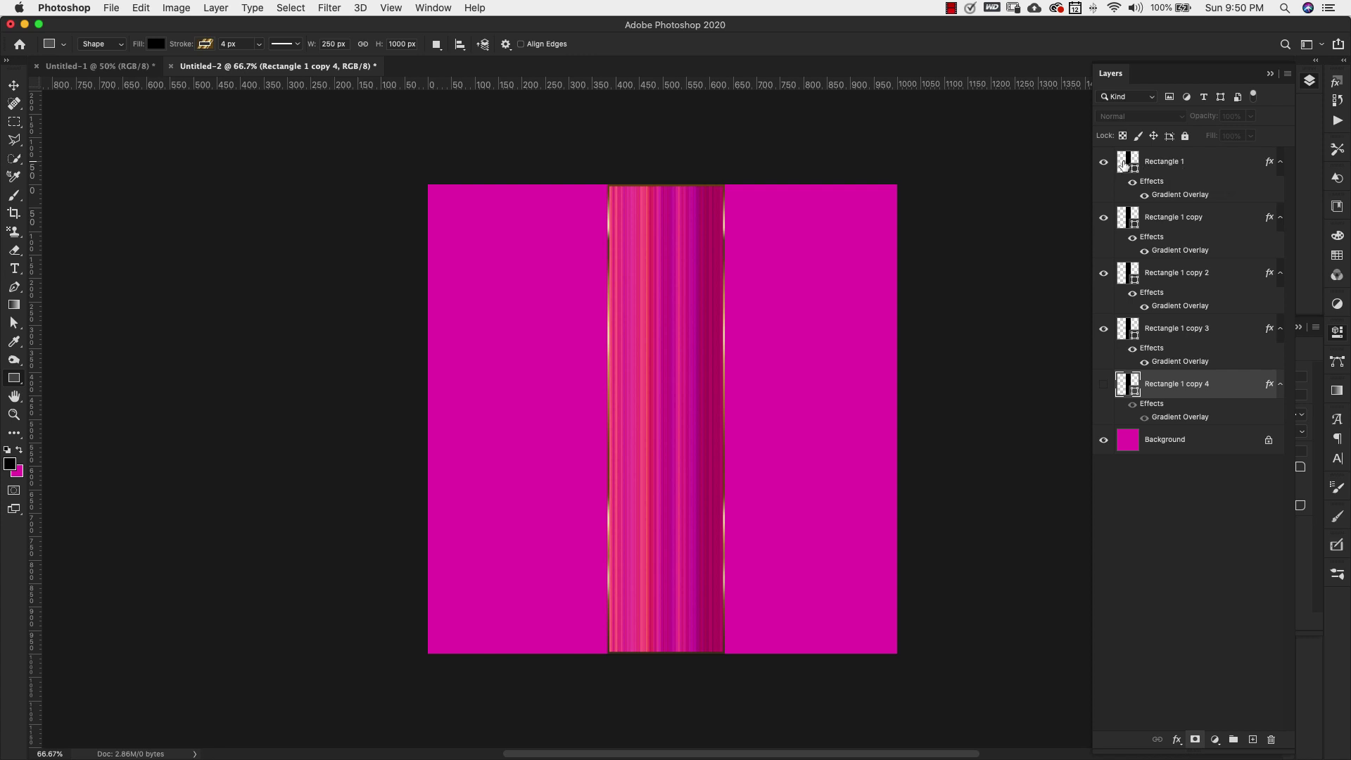
left_click(1105, 164)
right_click(1159, 163)
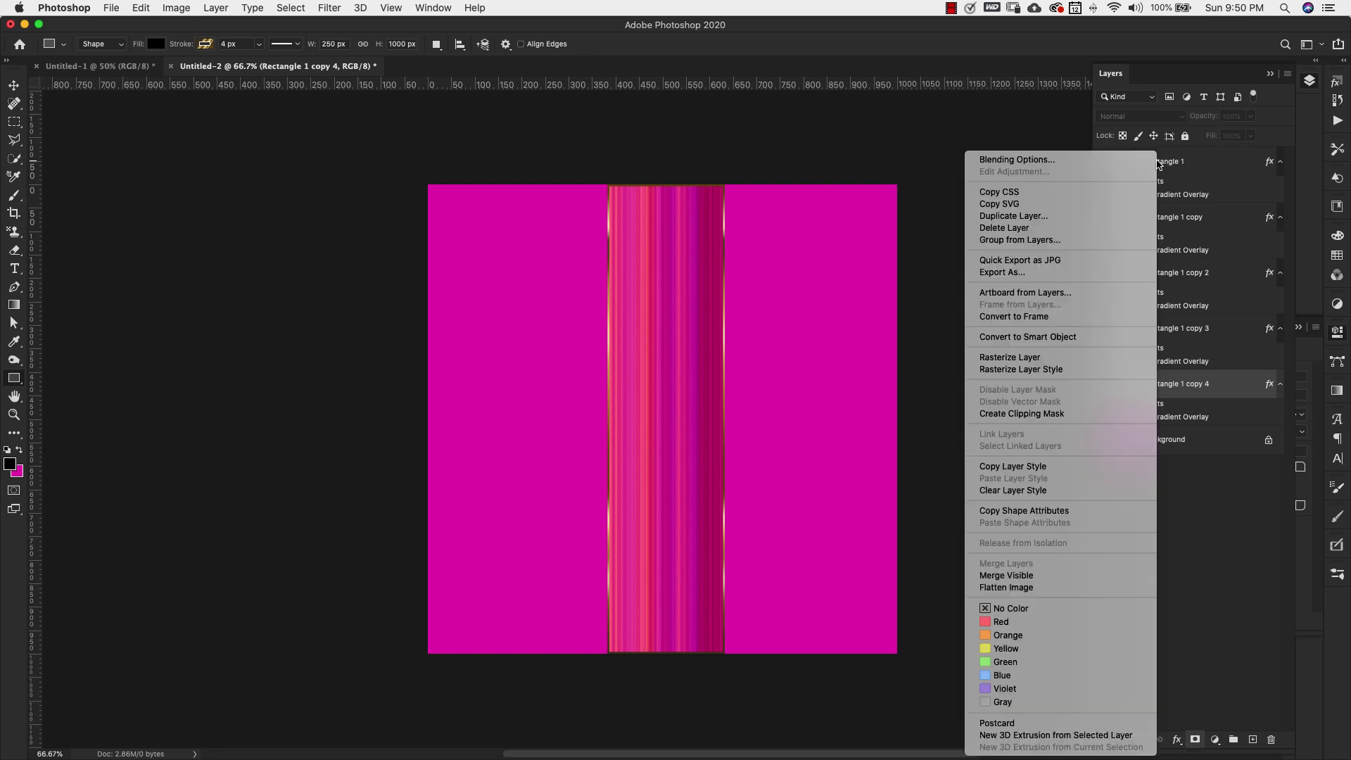
left_click(1022, 369)
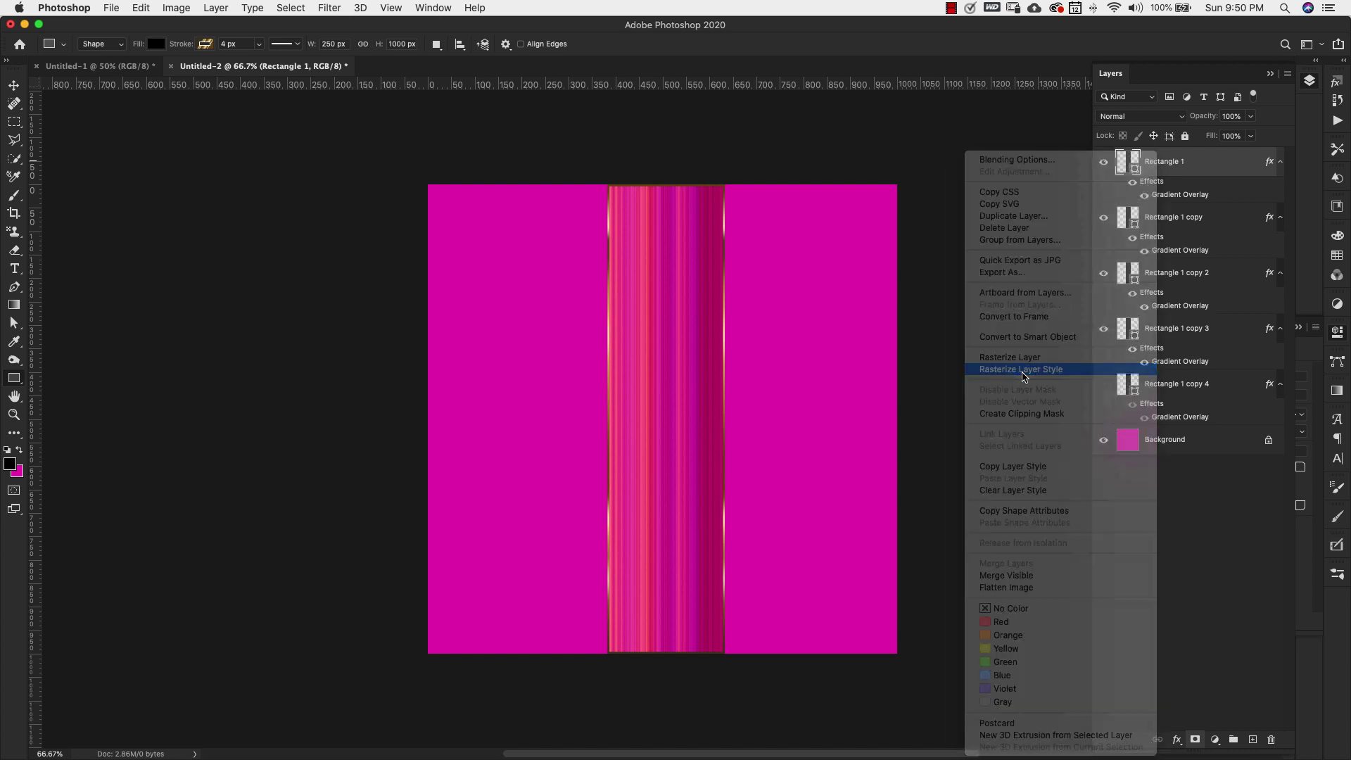
left_click(1104, 163)
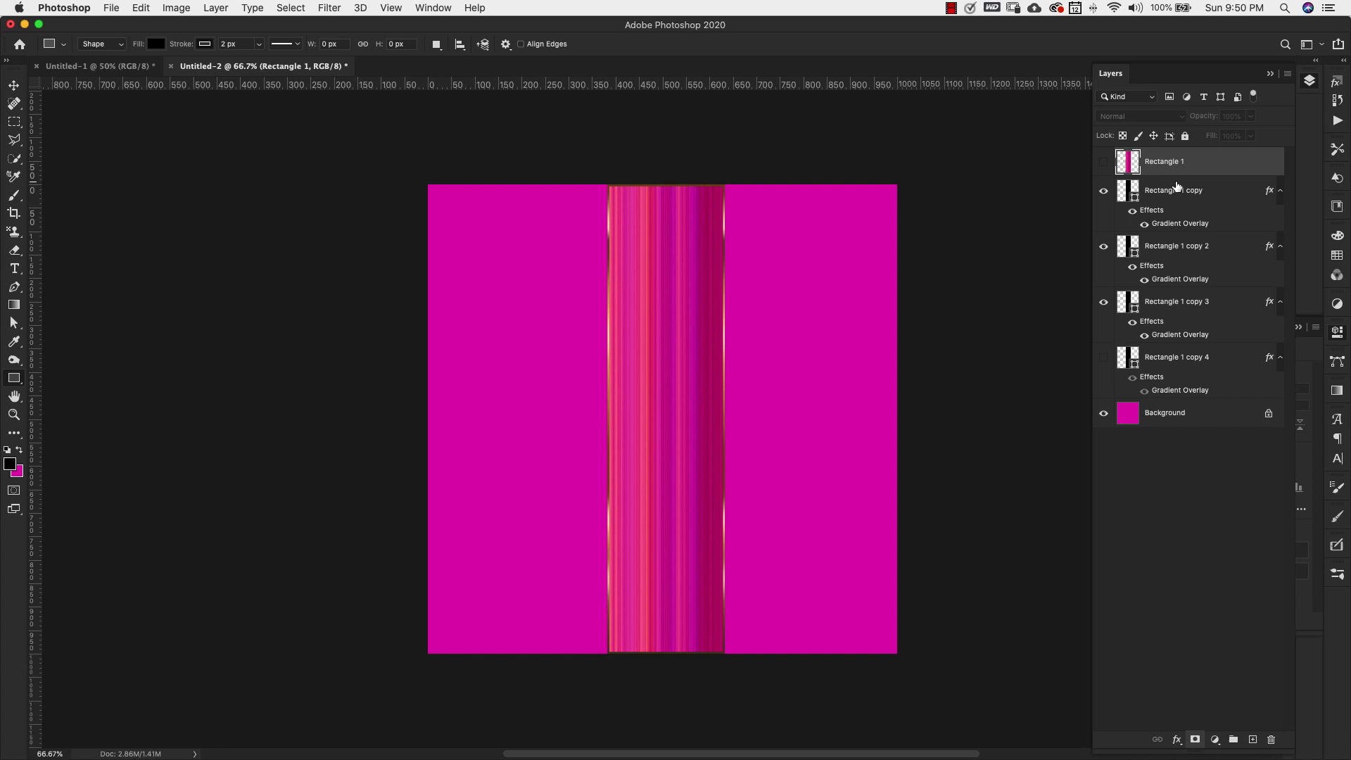
Step: Open Rectangle 1 copy's overlay gradient and randomize its noise colours several times
double_click(1180, 224)
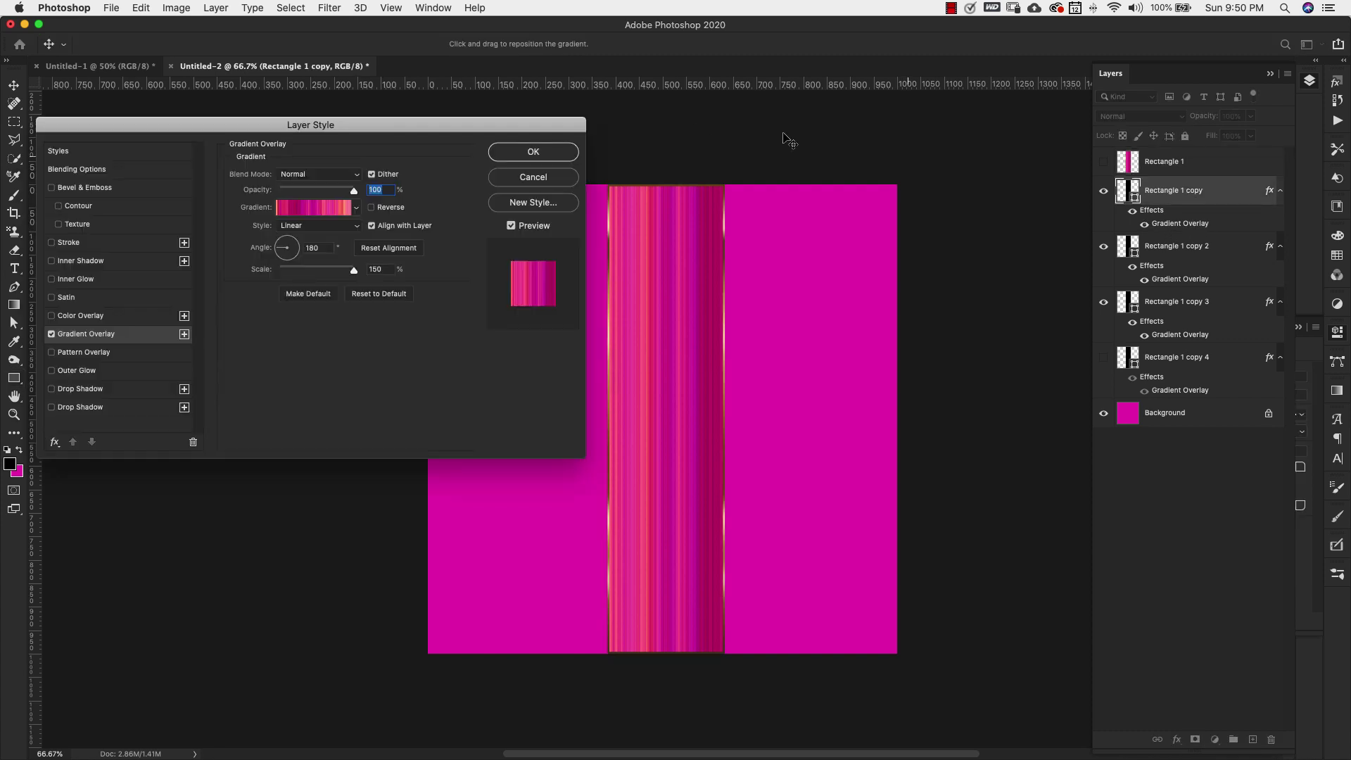
left_click(326, 212)
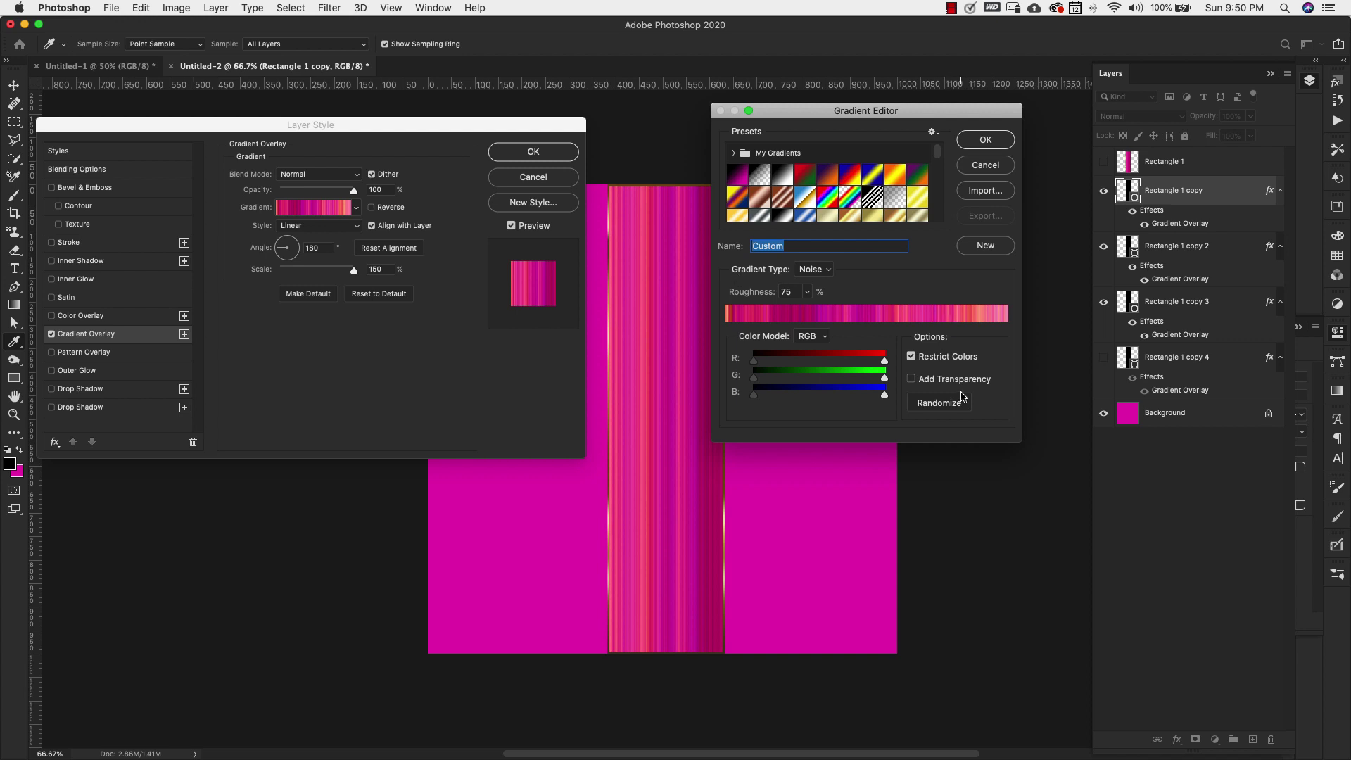
left_click(952, 405)
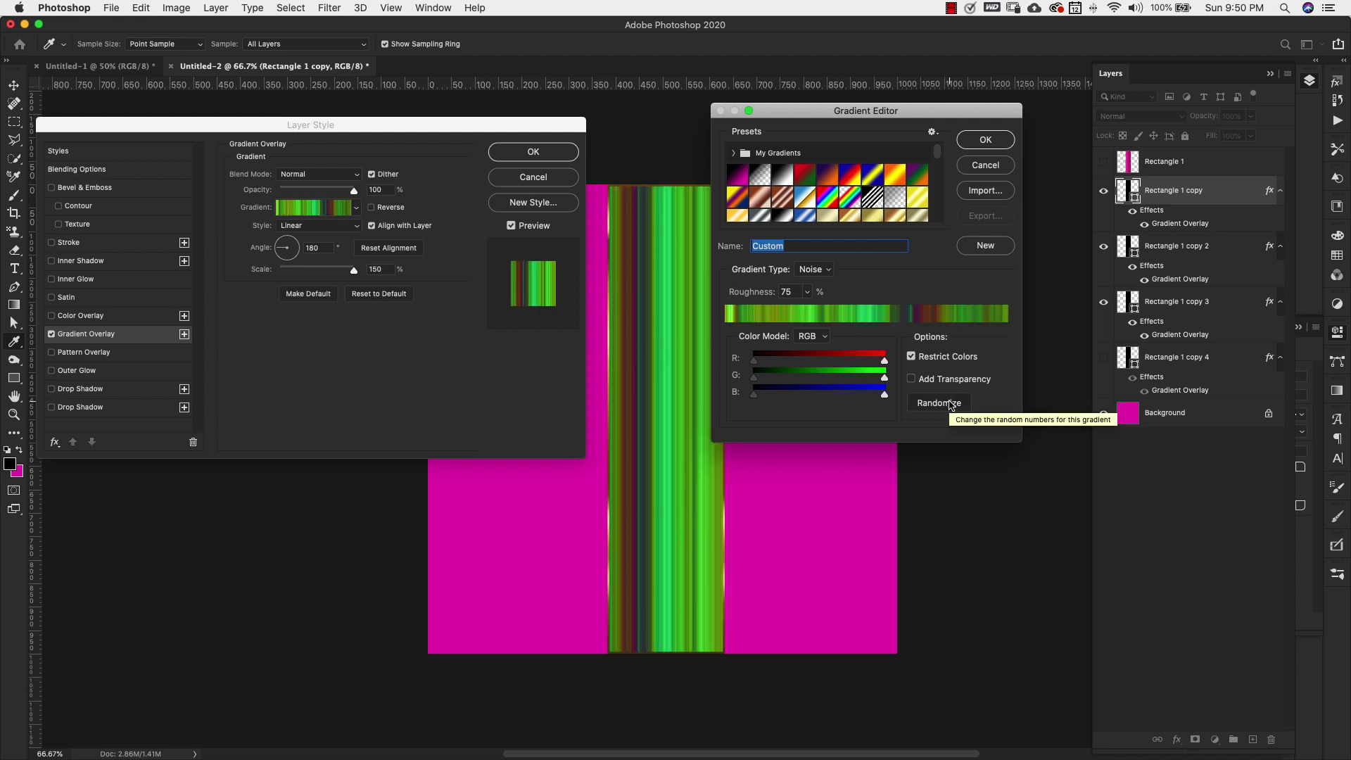
left_click(939, 404)
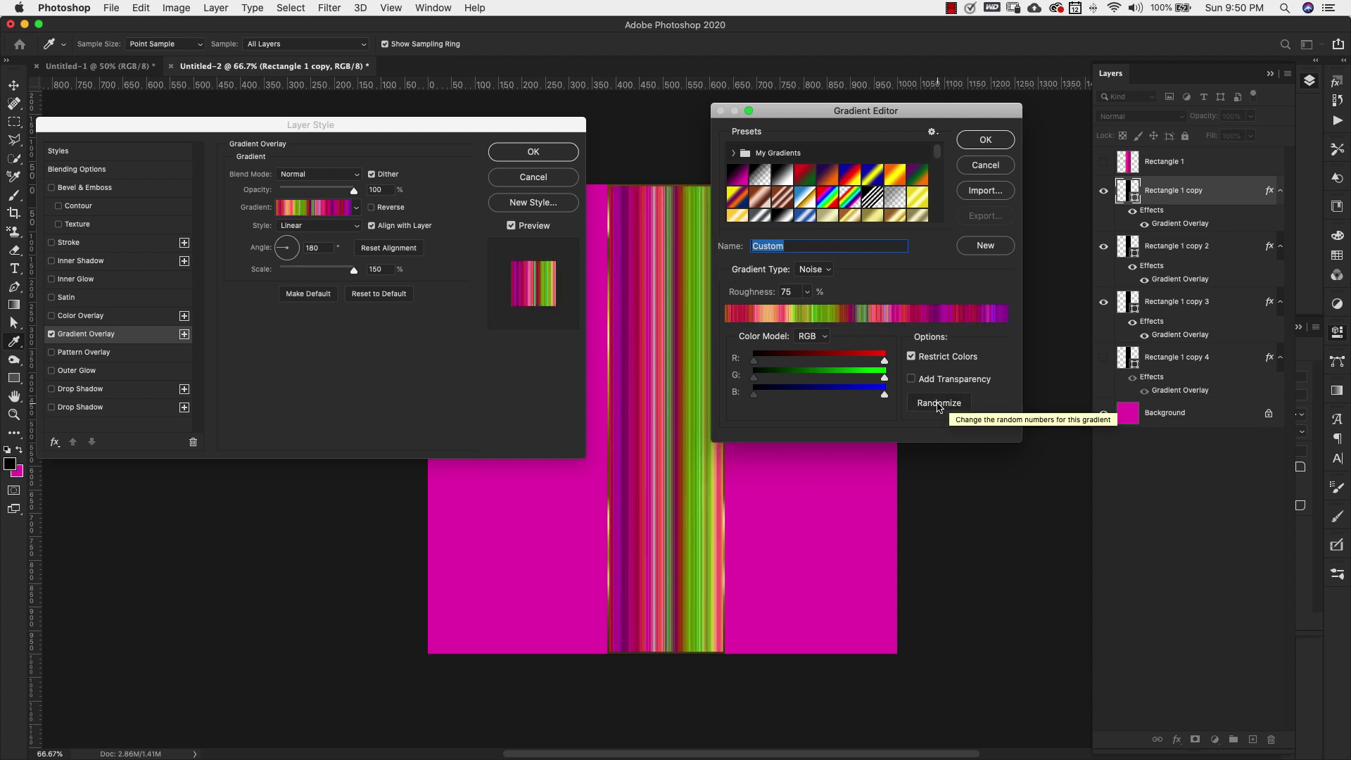
left_click(939, 404)
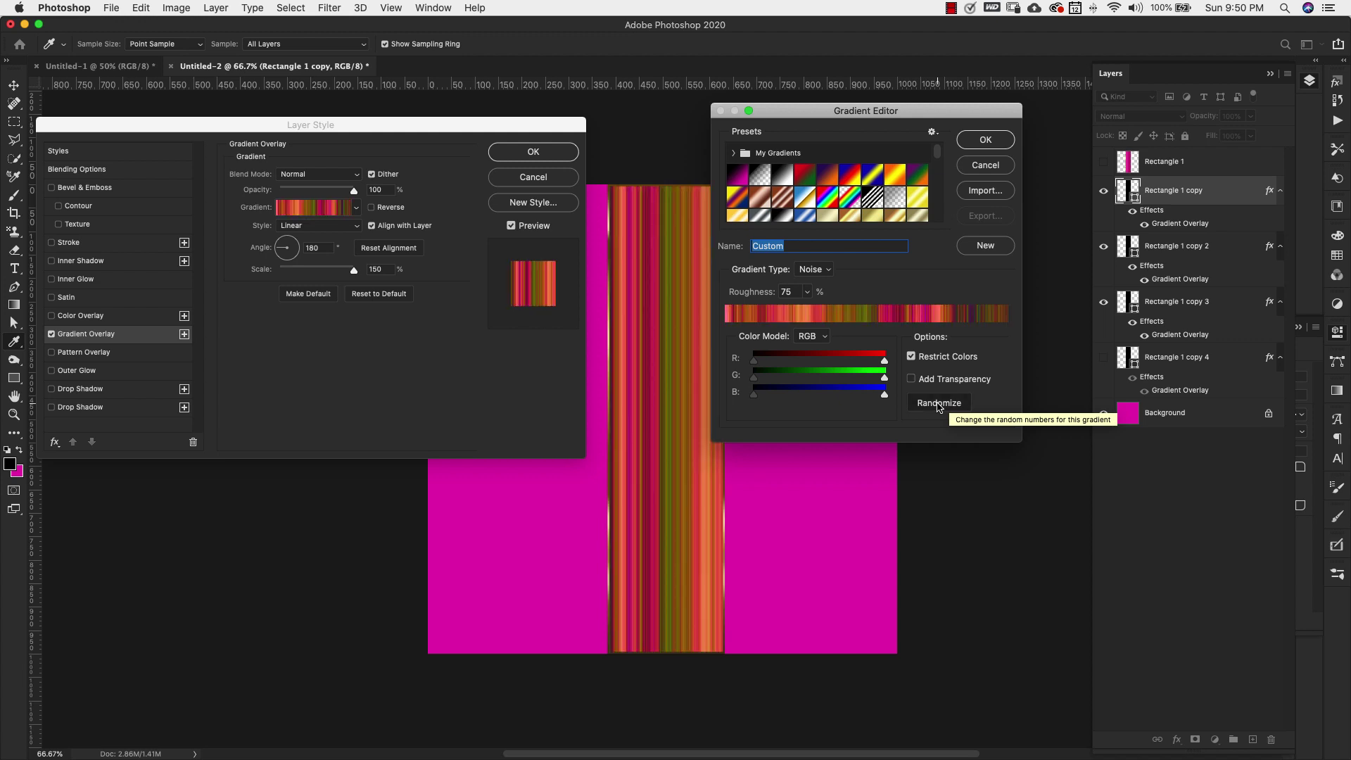
left_click(939, 405)
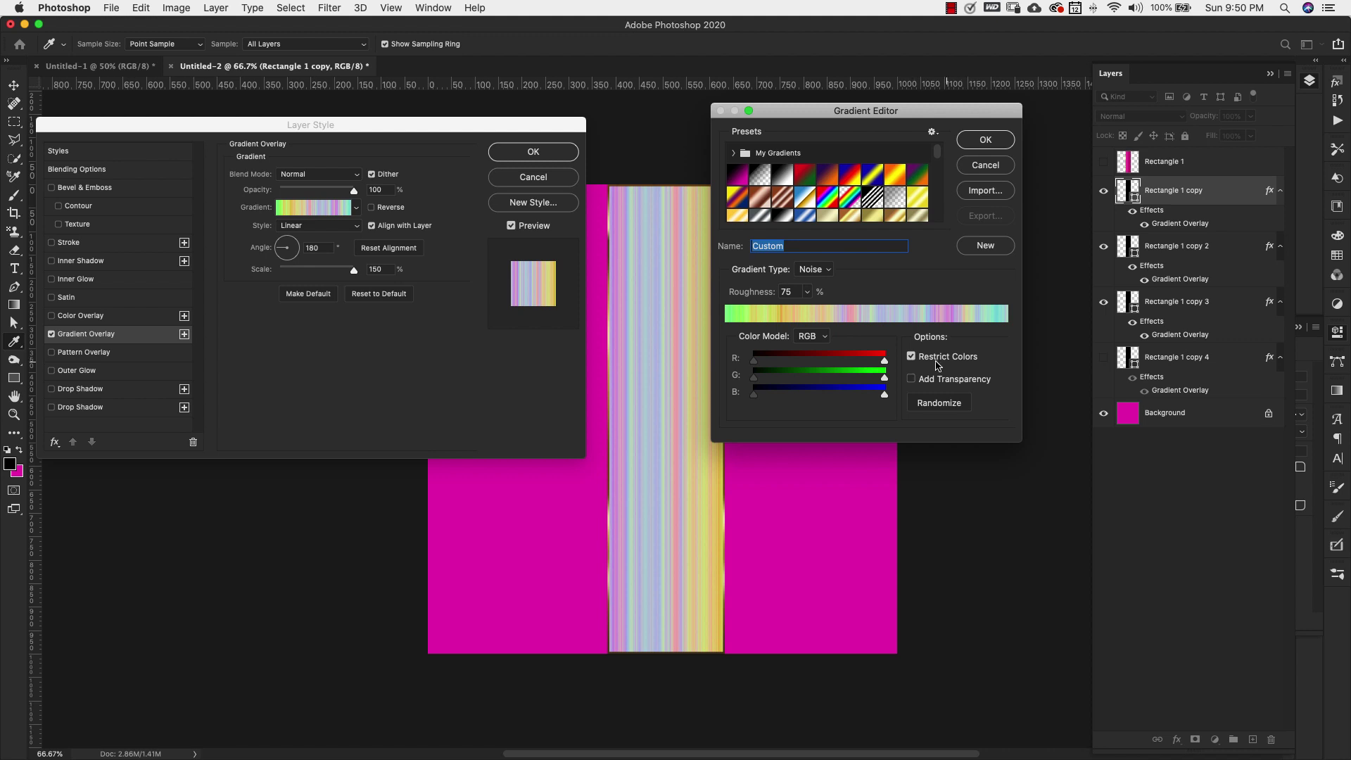
Step: Keep Restrict Colors on for pastel stripes, apply the style, and rasterize it into pixels
left_click(913, 358)
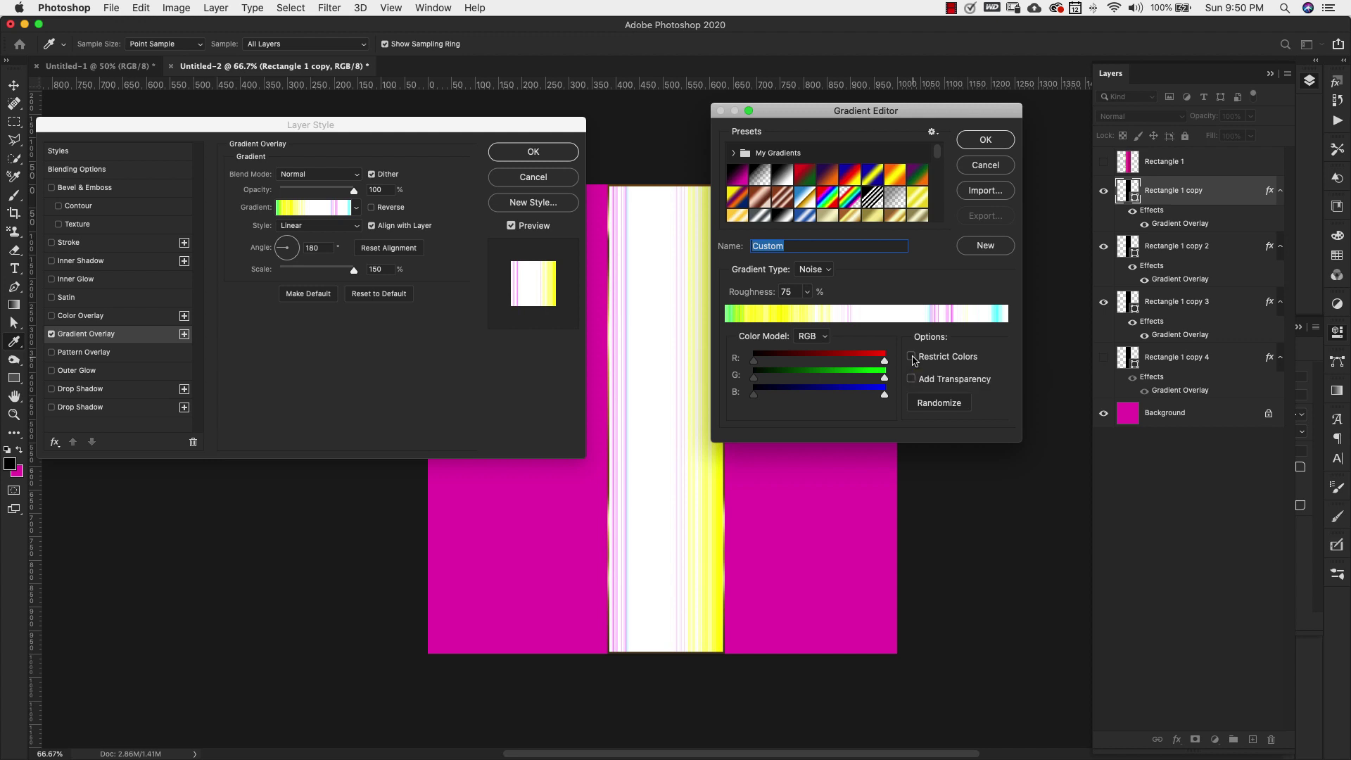
left_click(912, 359)
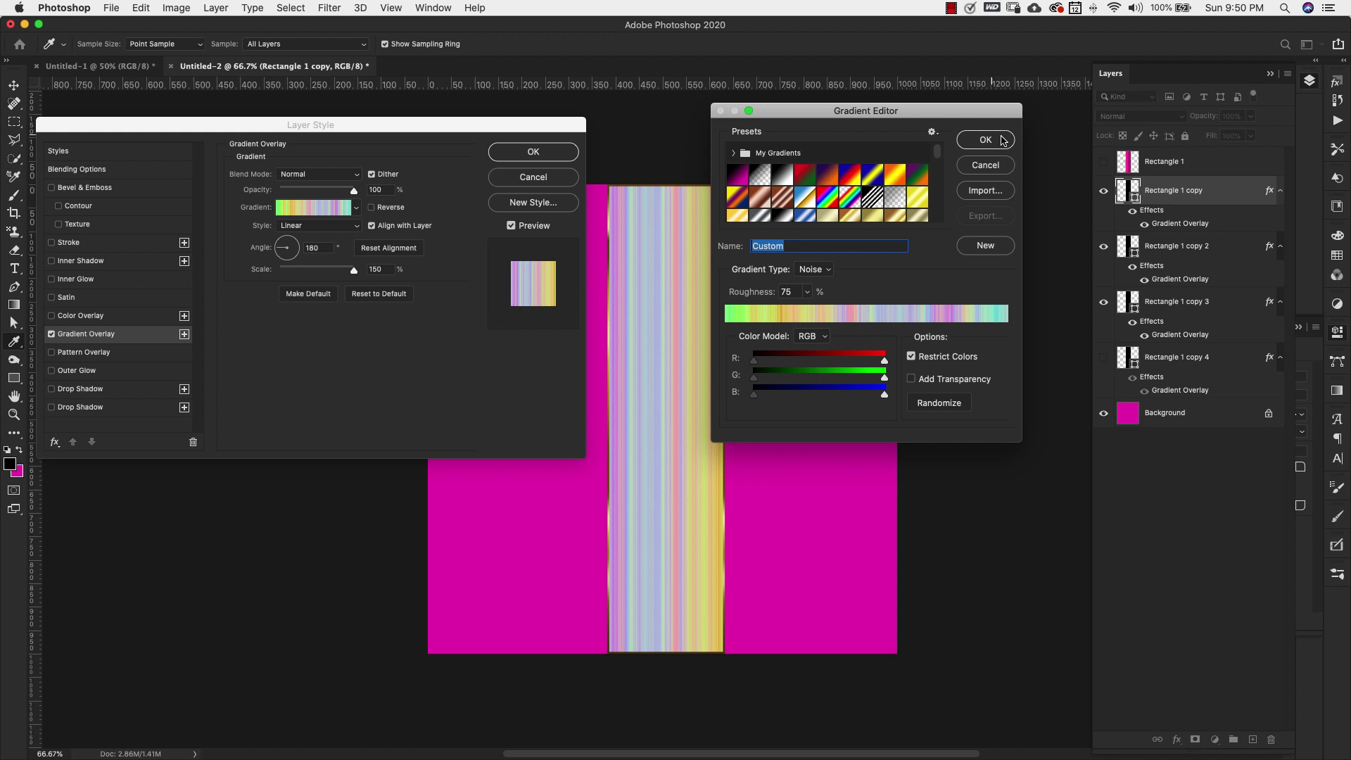
left_click(997, 145)
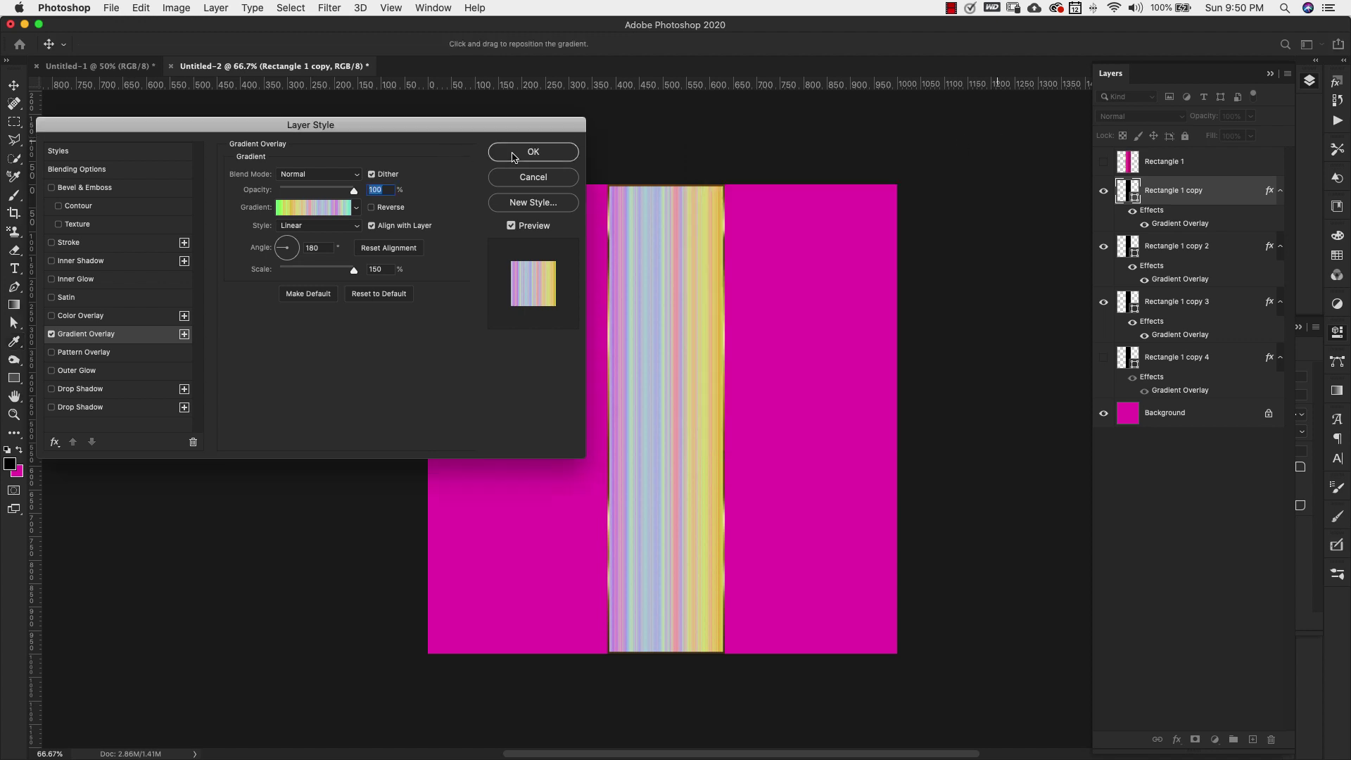
left_click(533, 152)
right_click(1177, 192)
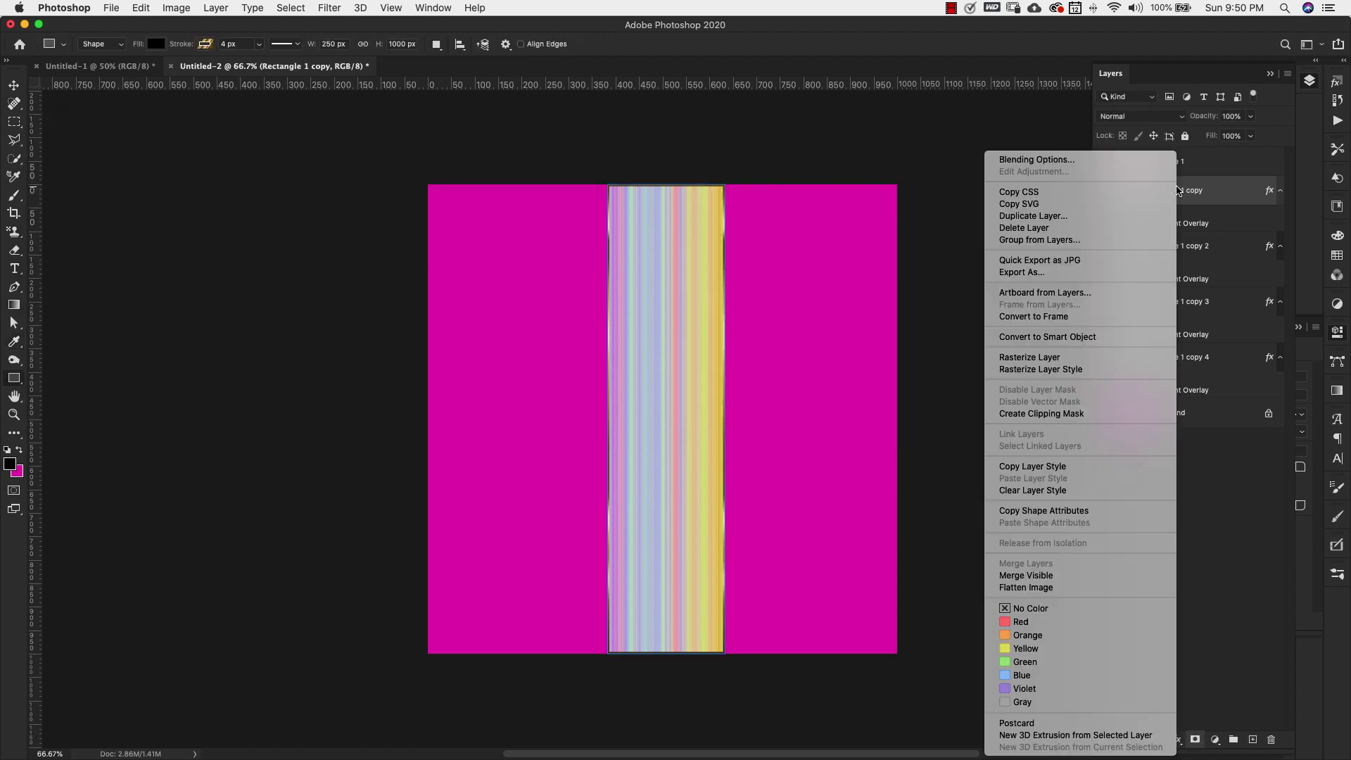
left_click(1072, 369)
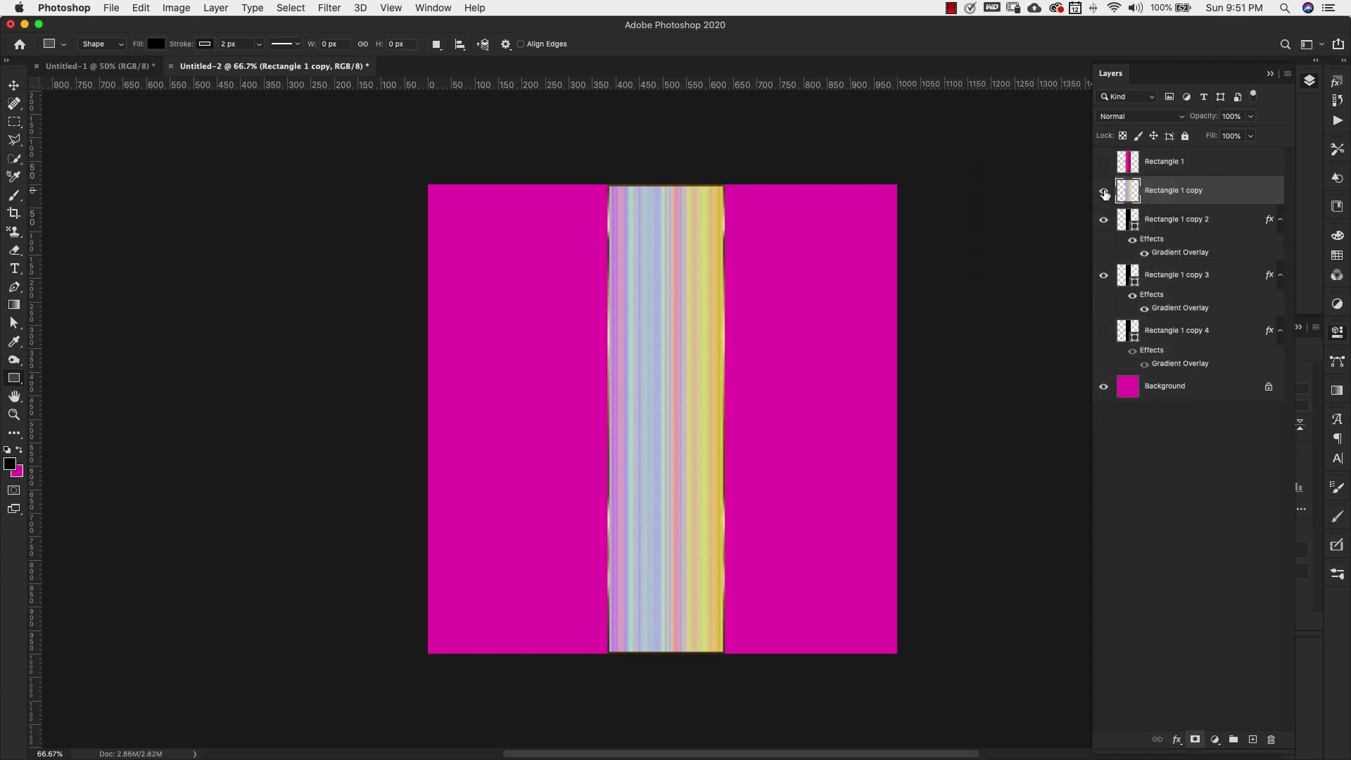
Step: Hide Rectangle 1 copy and randomize Rectangle 1 copy 2's noise gradient toward blue-violet
left_click(1103, 191)
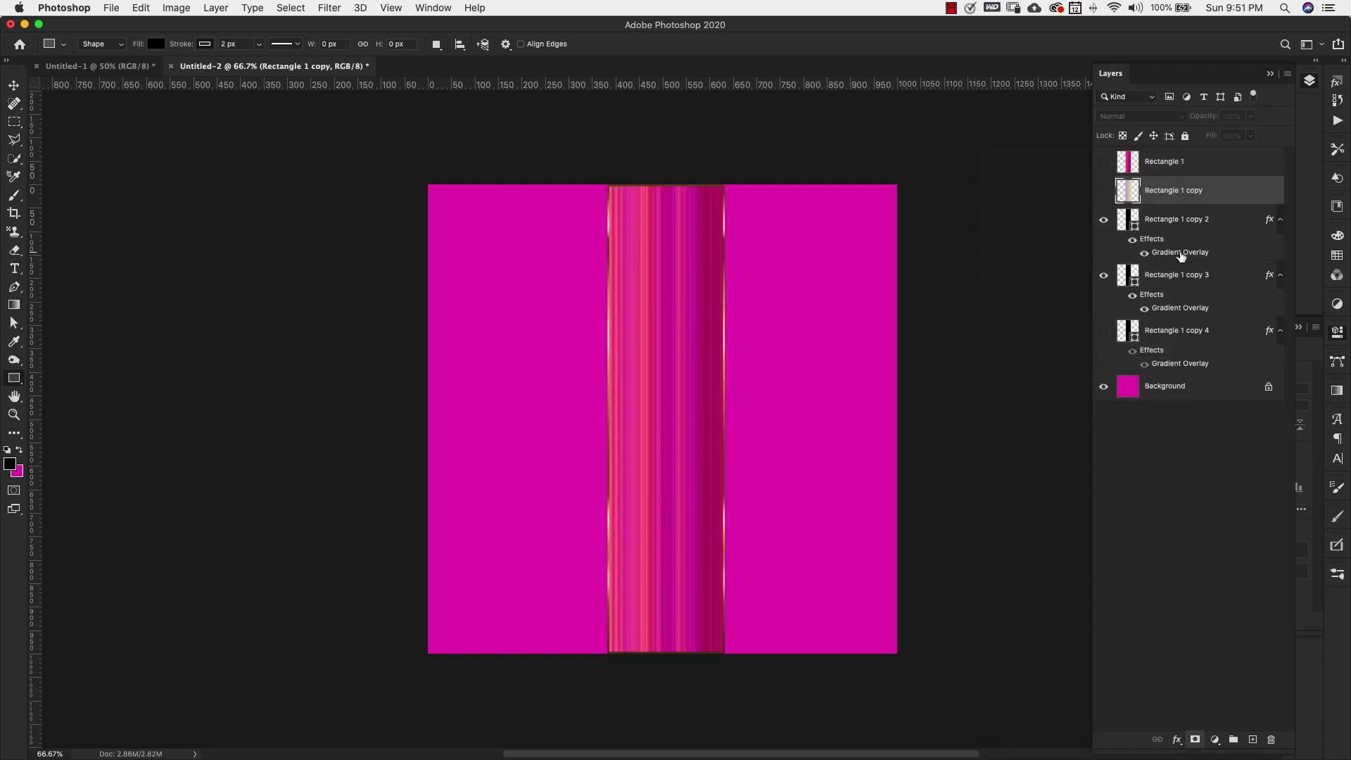
double_click(1185, 254)
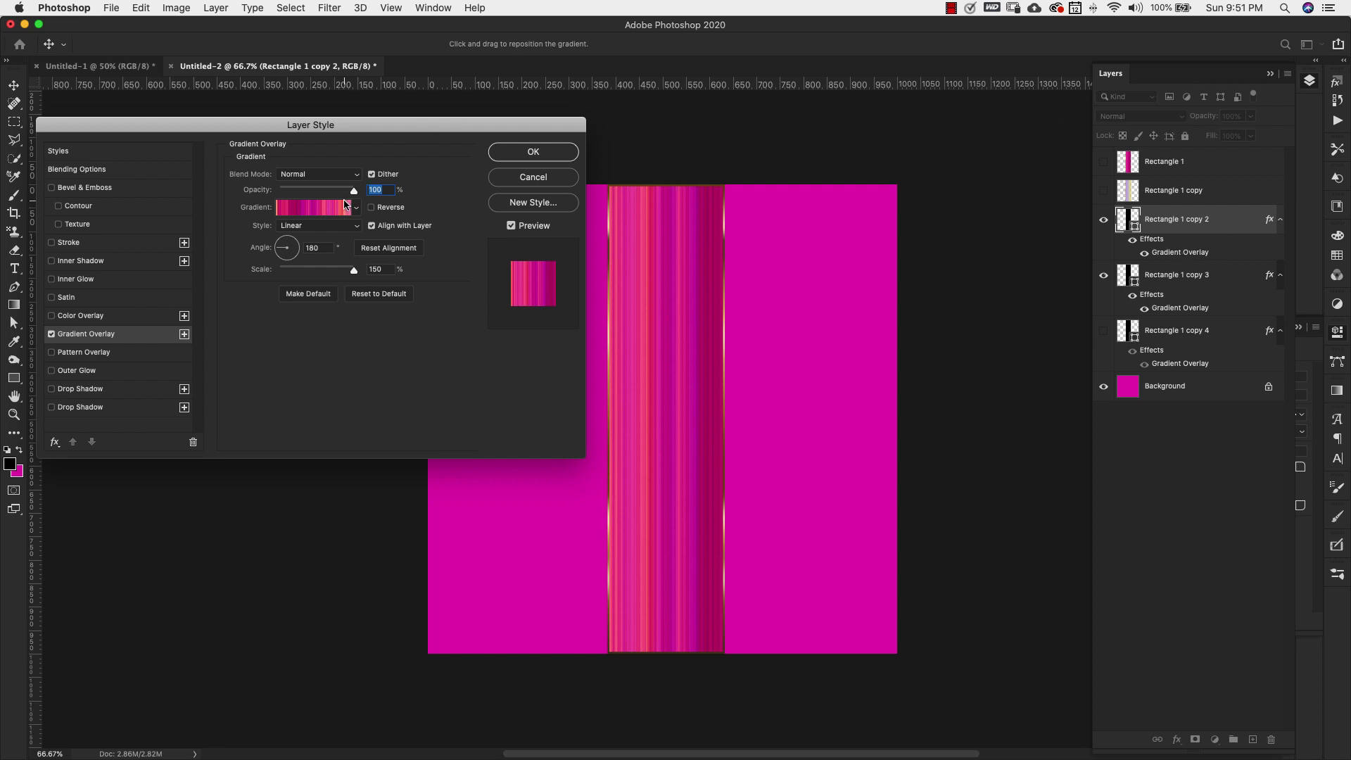
left_click(345, 207)
left_click(947, 406)
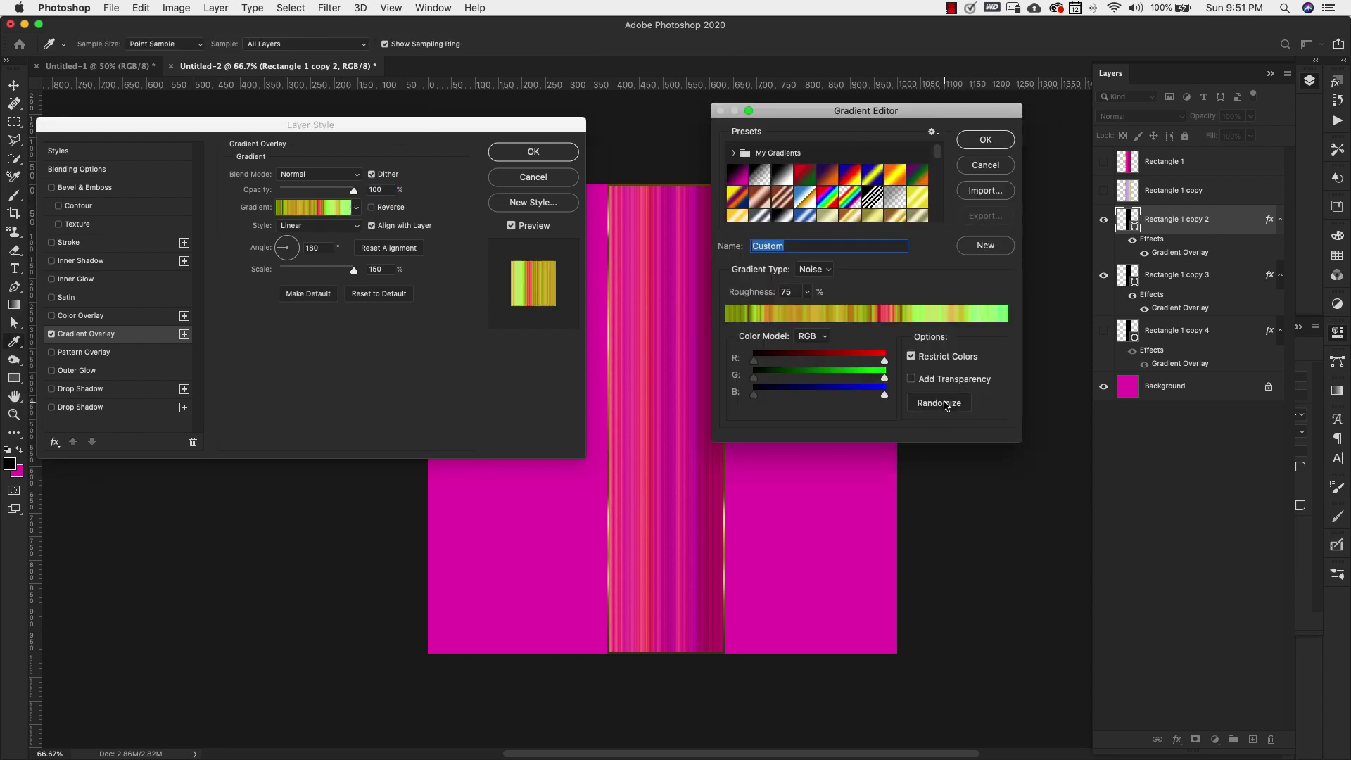
left_click(946, 406)
left_click(945, 405)
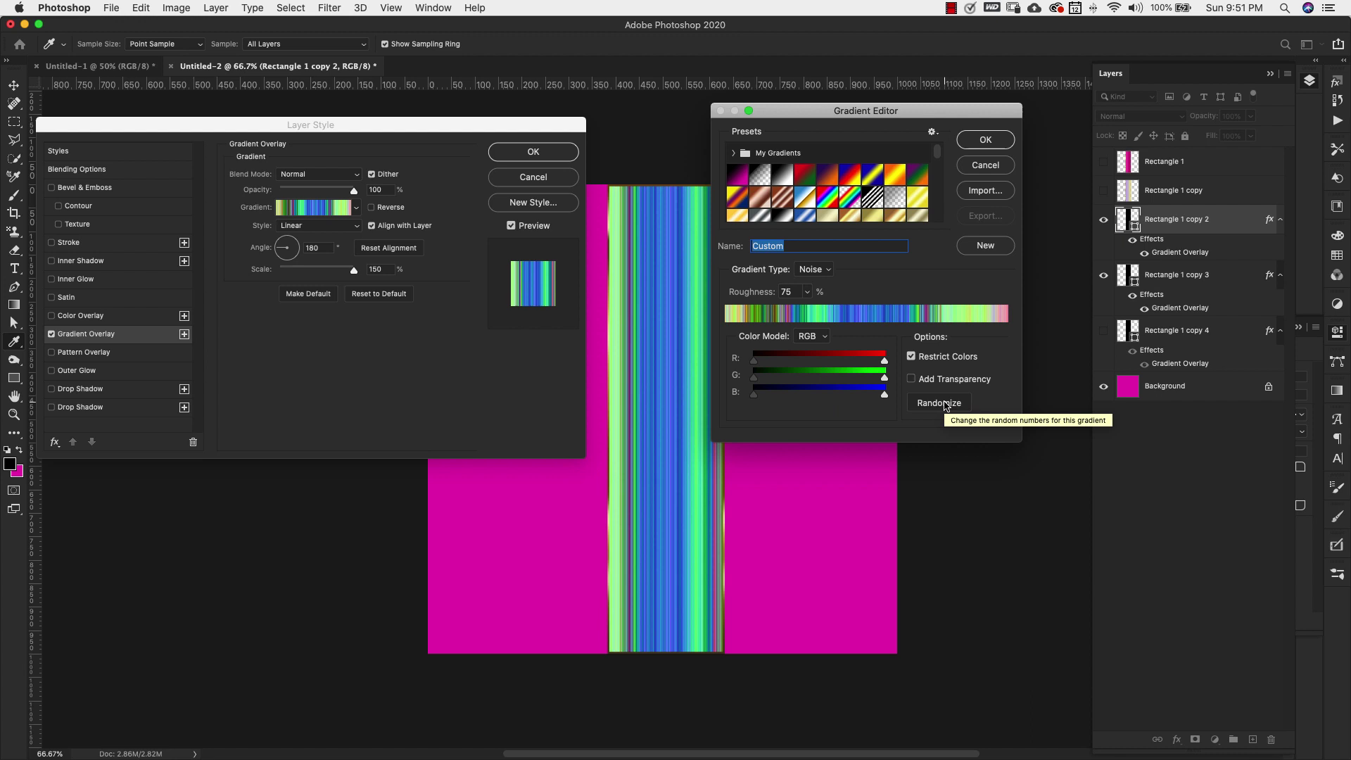
left_click(945, 405)
left_click(946, 404)
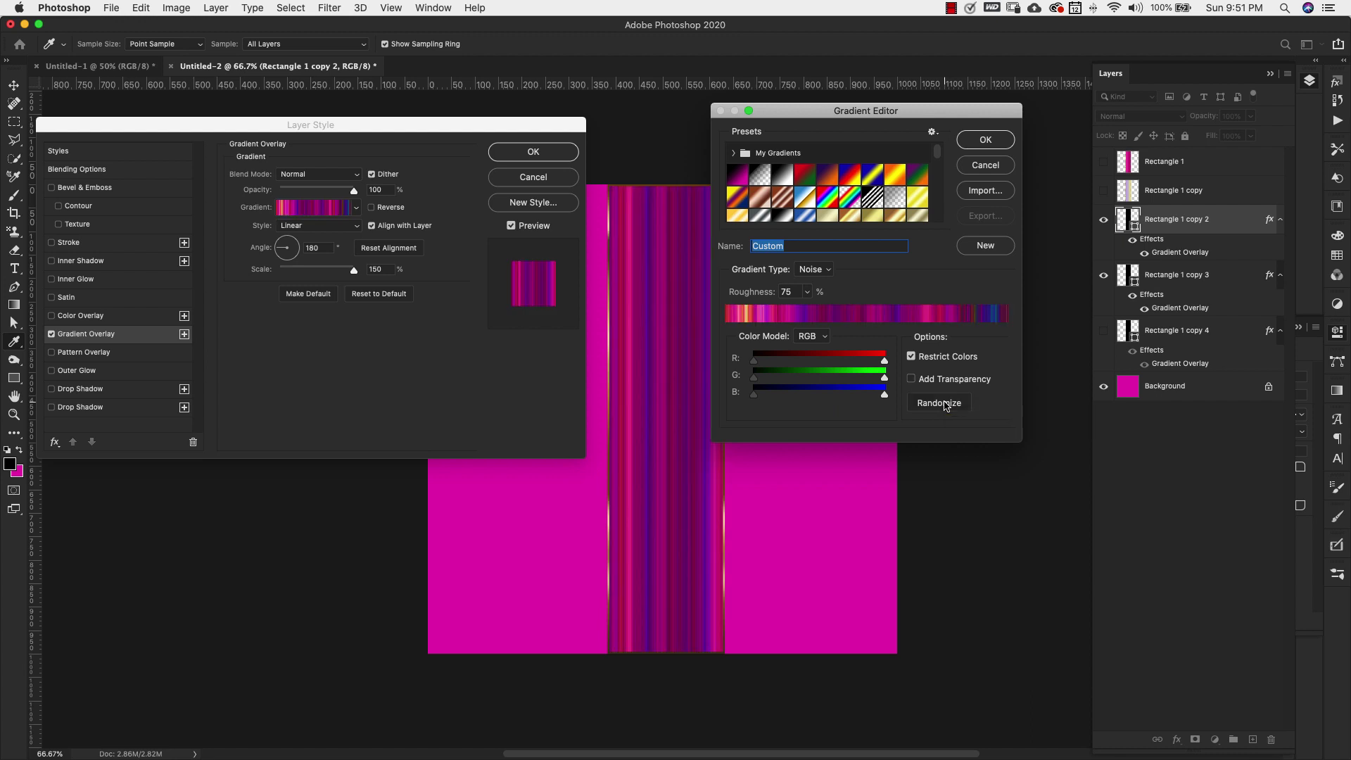
left_click(945, 406)
left_click(945, 405)
left_click(944, 407)
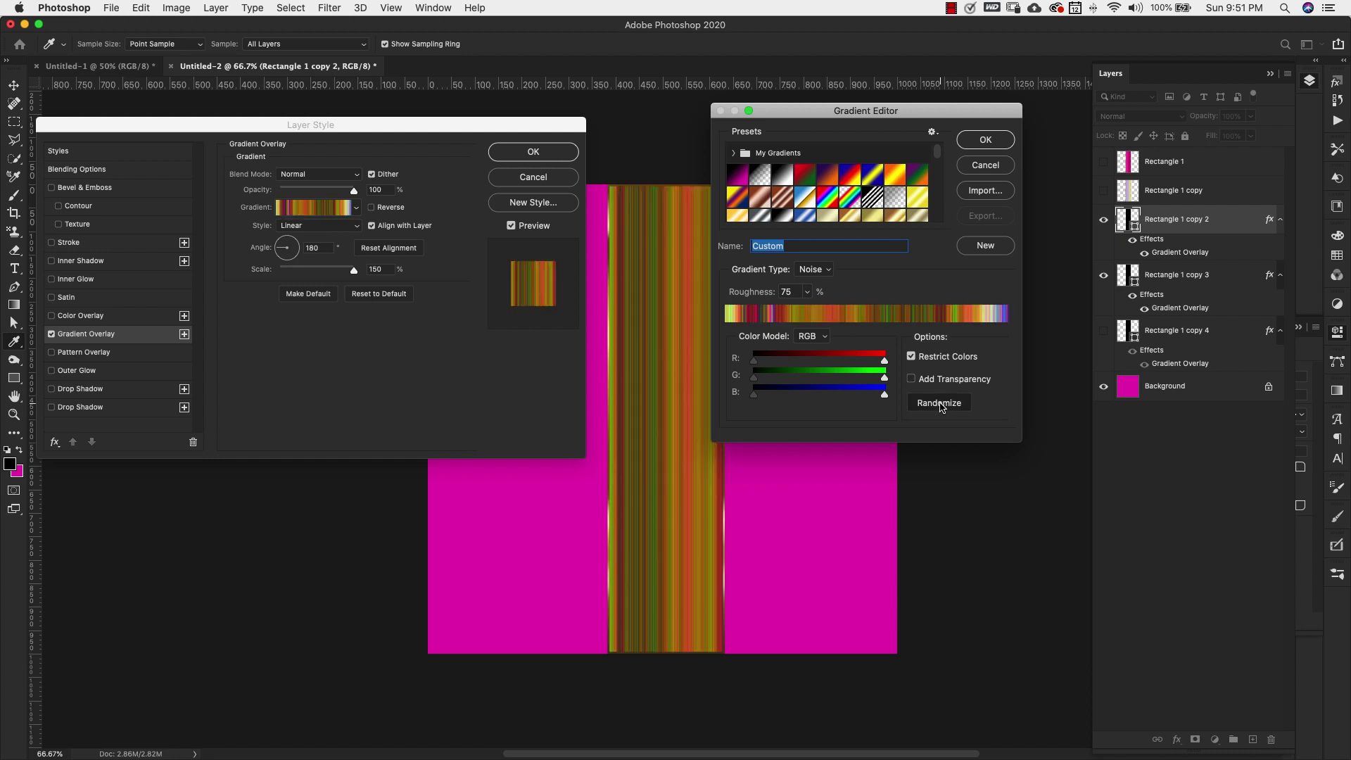
left_click(942, 407)
Step: Rasterize Rectangle 1 copy 2's layer style, hide it, and select Rectangle 1 copy 3
key("Escape")
key("Escape")
right_click(1191, 219)
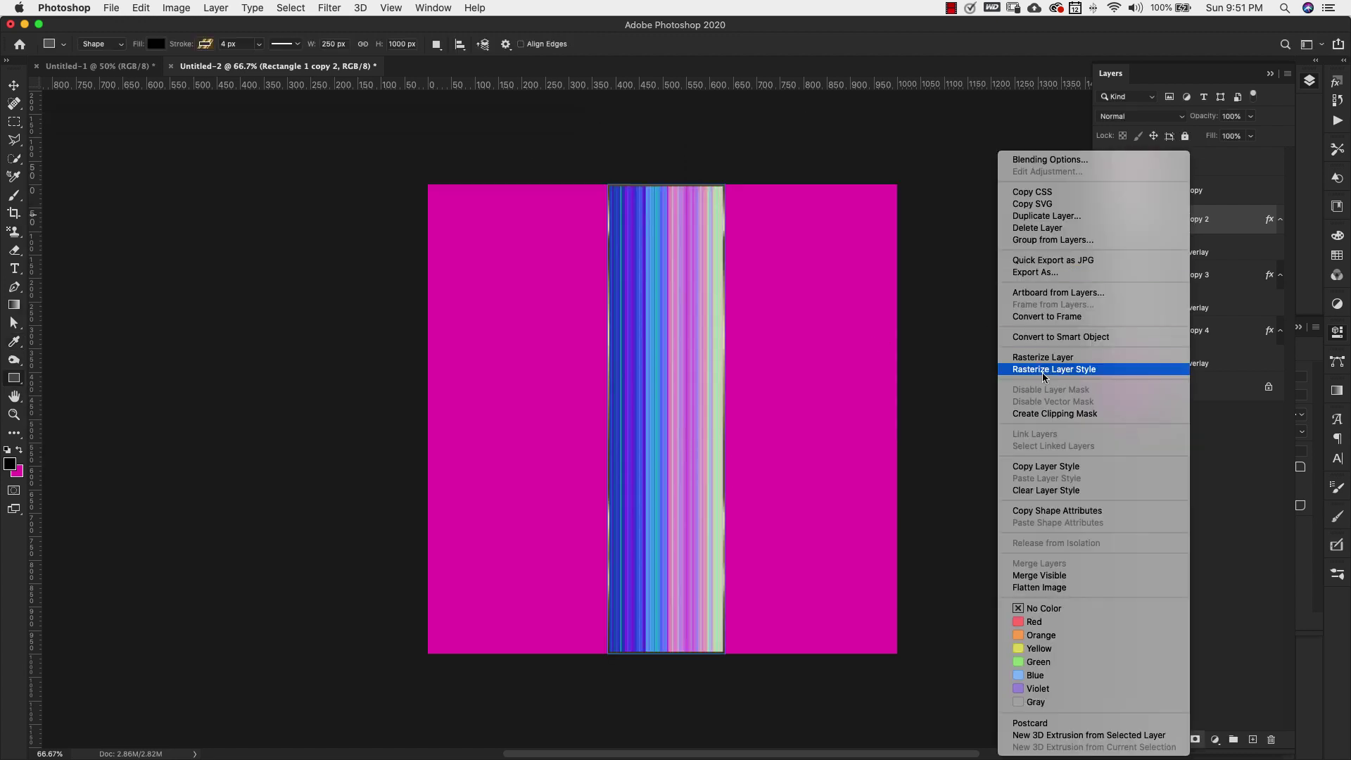
left_click(1089, 370)
left_click(1103, 219)
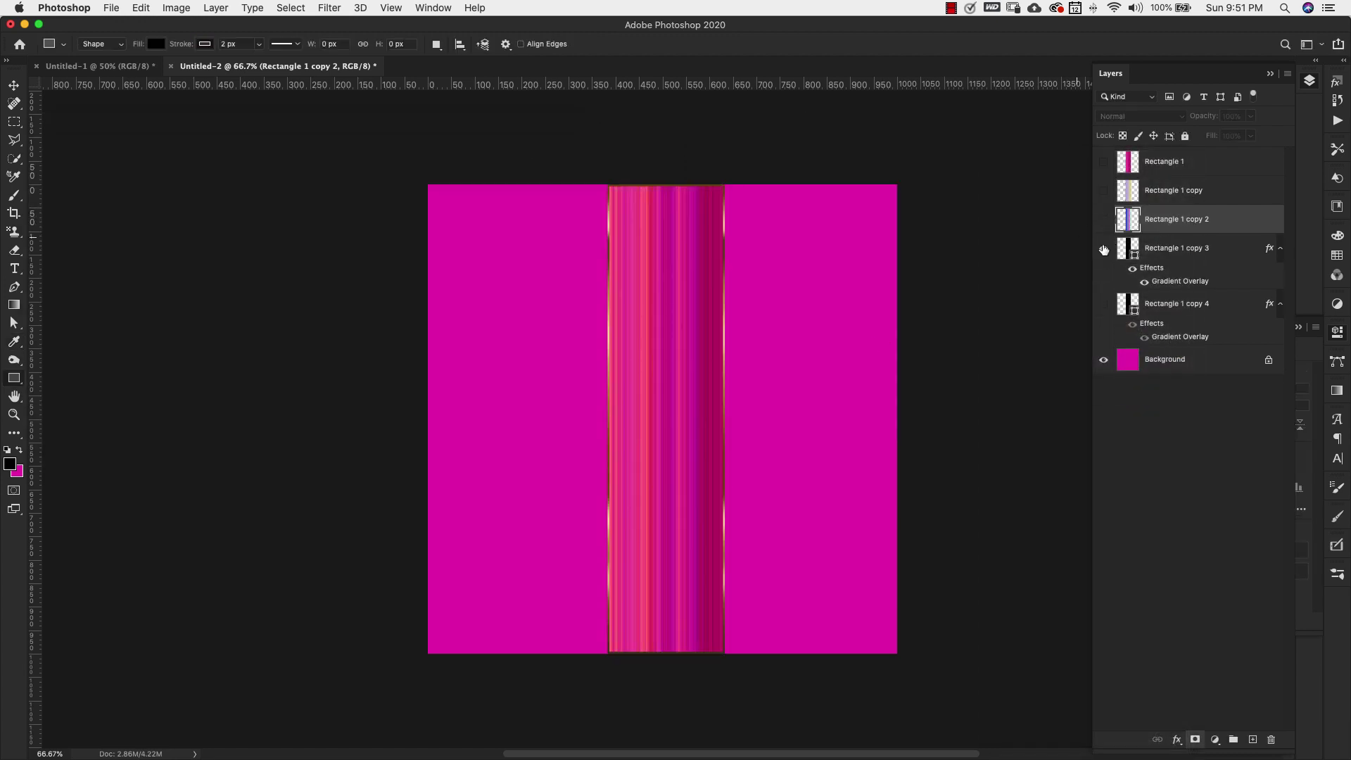
left_click(1183, 249)
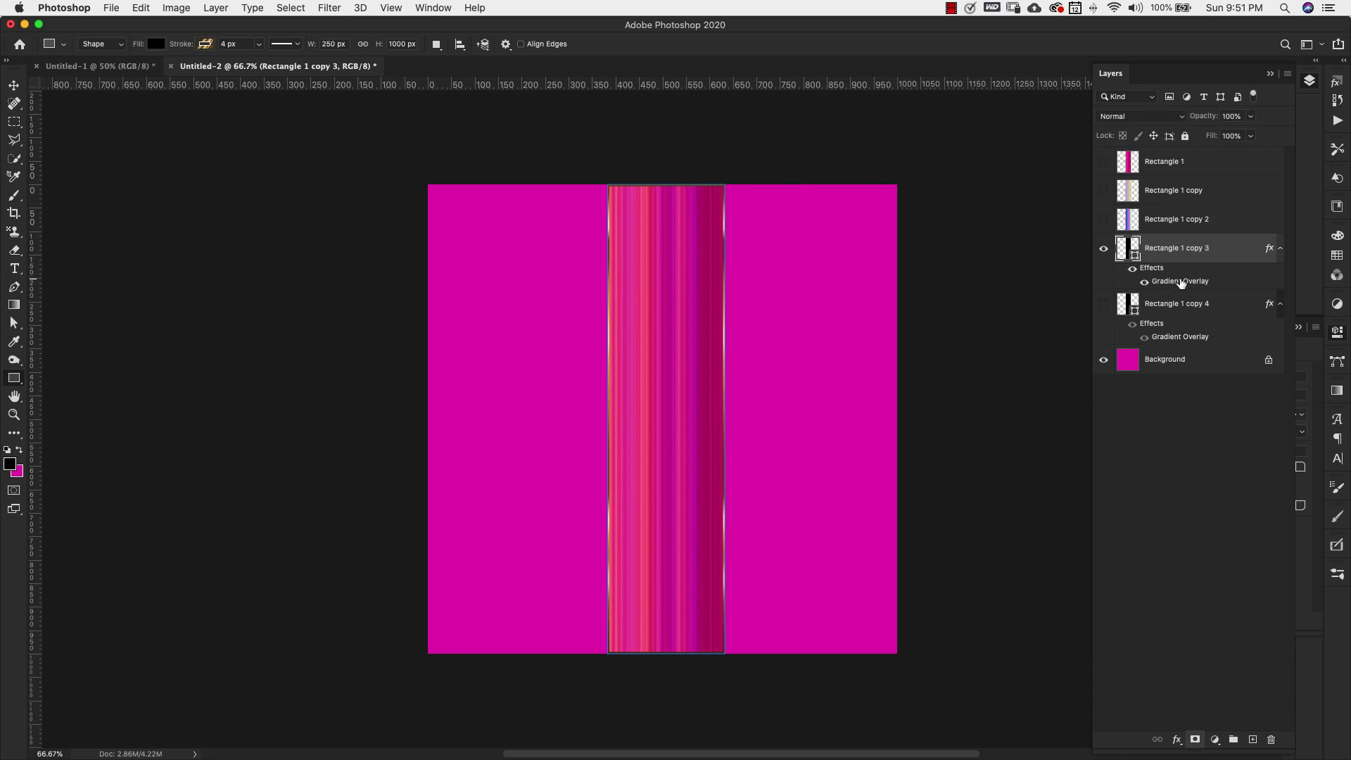
Step: Randomize copy 3's Gradient Overlay noise gradient until it turns pink and green
double_click(1182, 282)
left_click(338, 207)
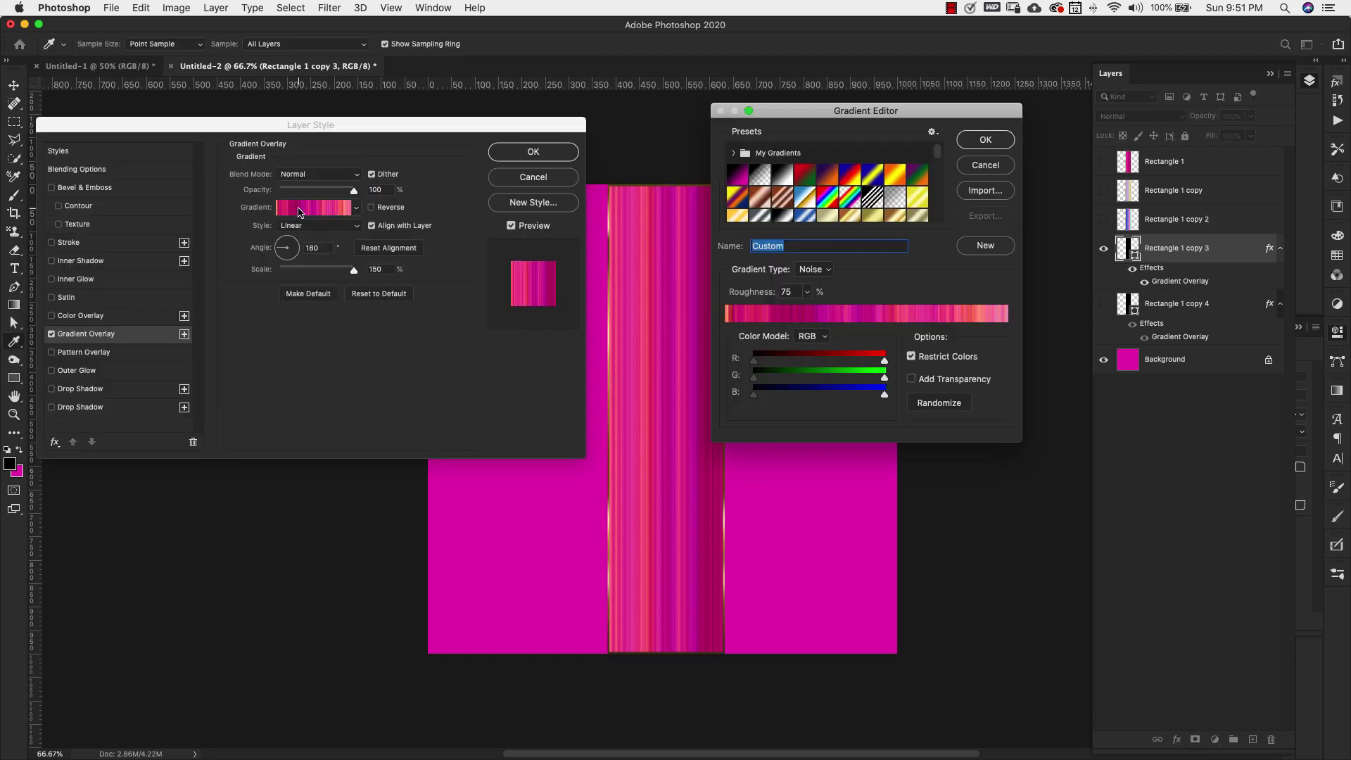
left_click(941, 404)
left_click(942, 406)
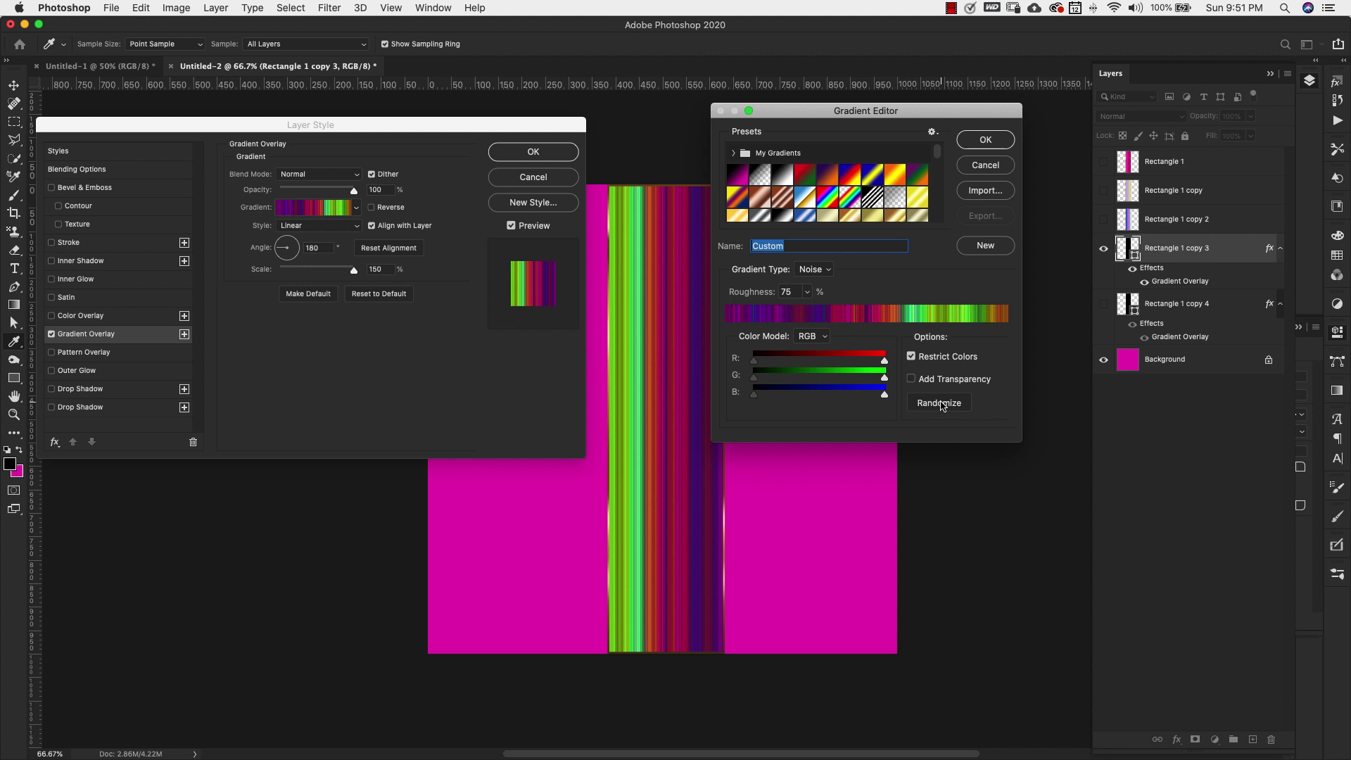
left_click(943, 405)
left_click(942, 405)
left_click(943, 405)
left_click(943, 406)
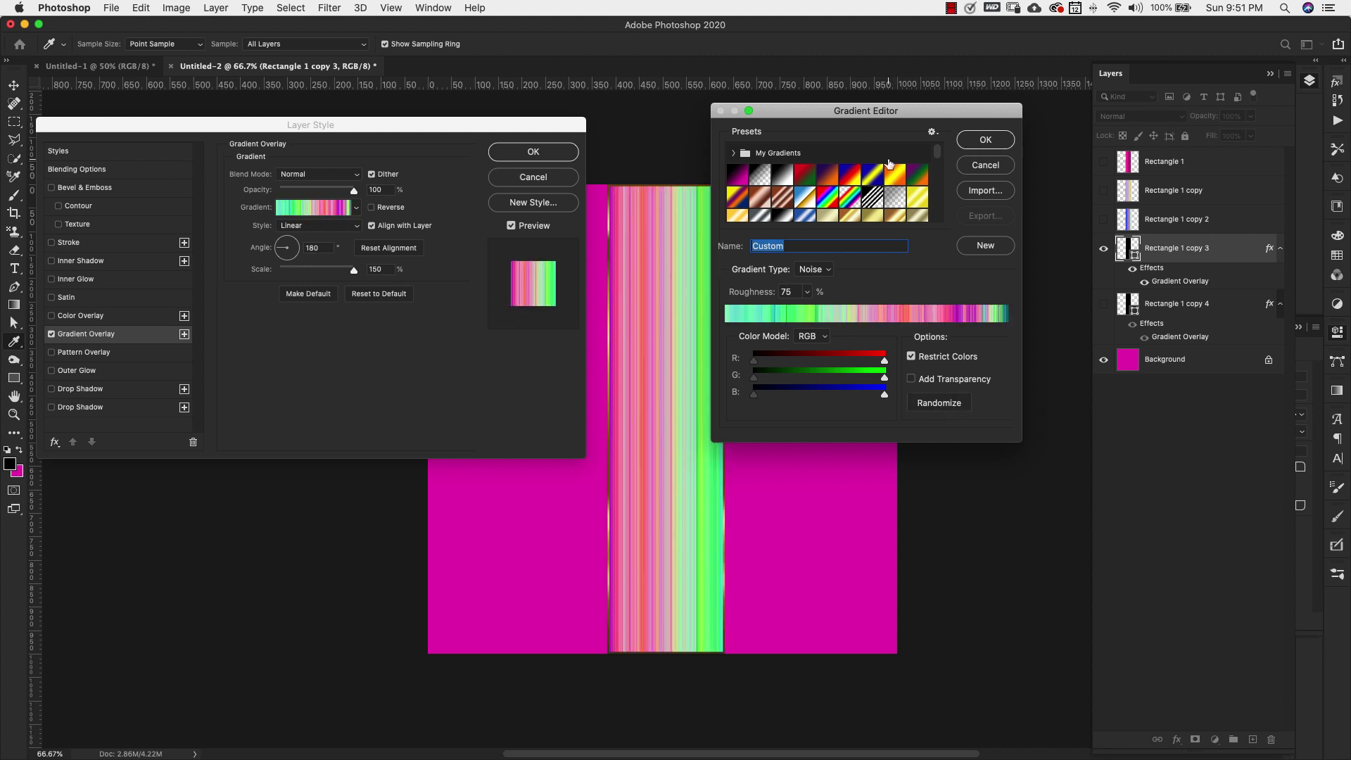
Step: Accept the pink-and-green gradient and rasterize the layer style on Rectangle 1 copy 3
left_click(987, 141)
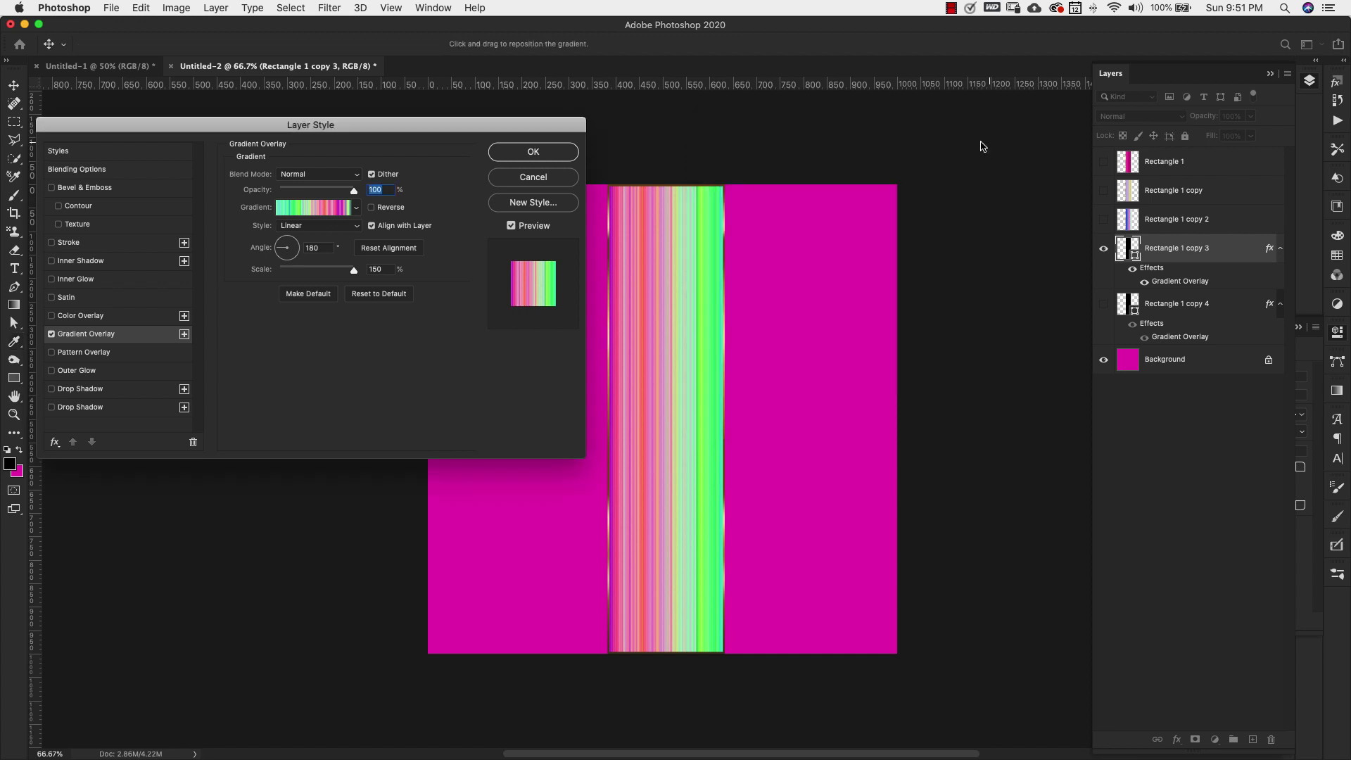
left_click(526, 159)
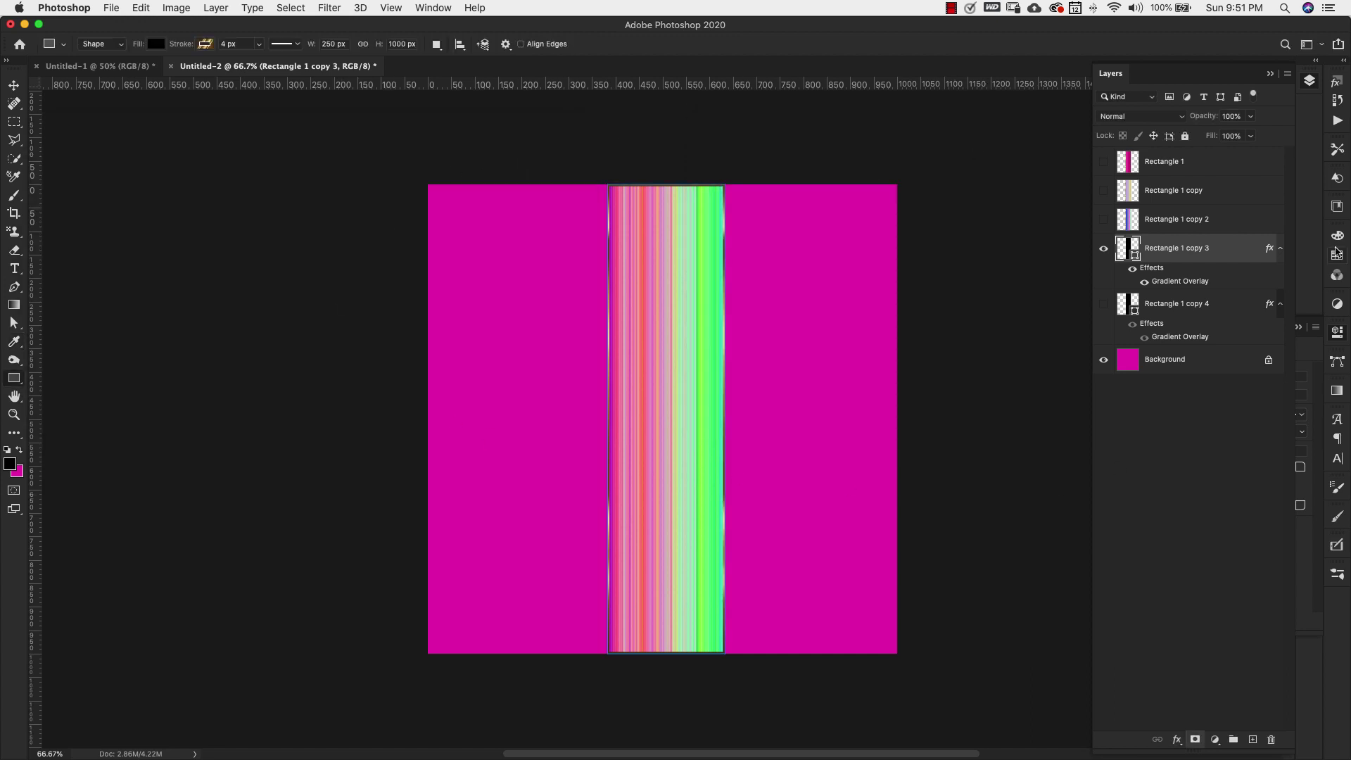
right_click(1196, 253)
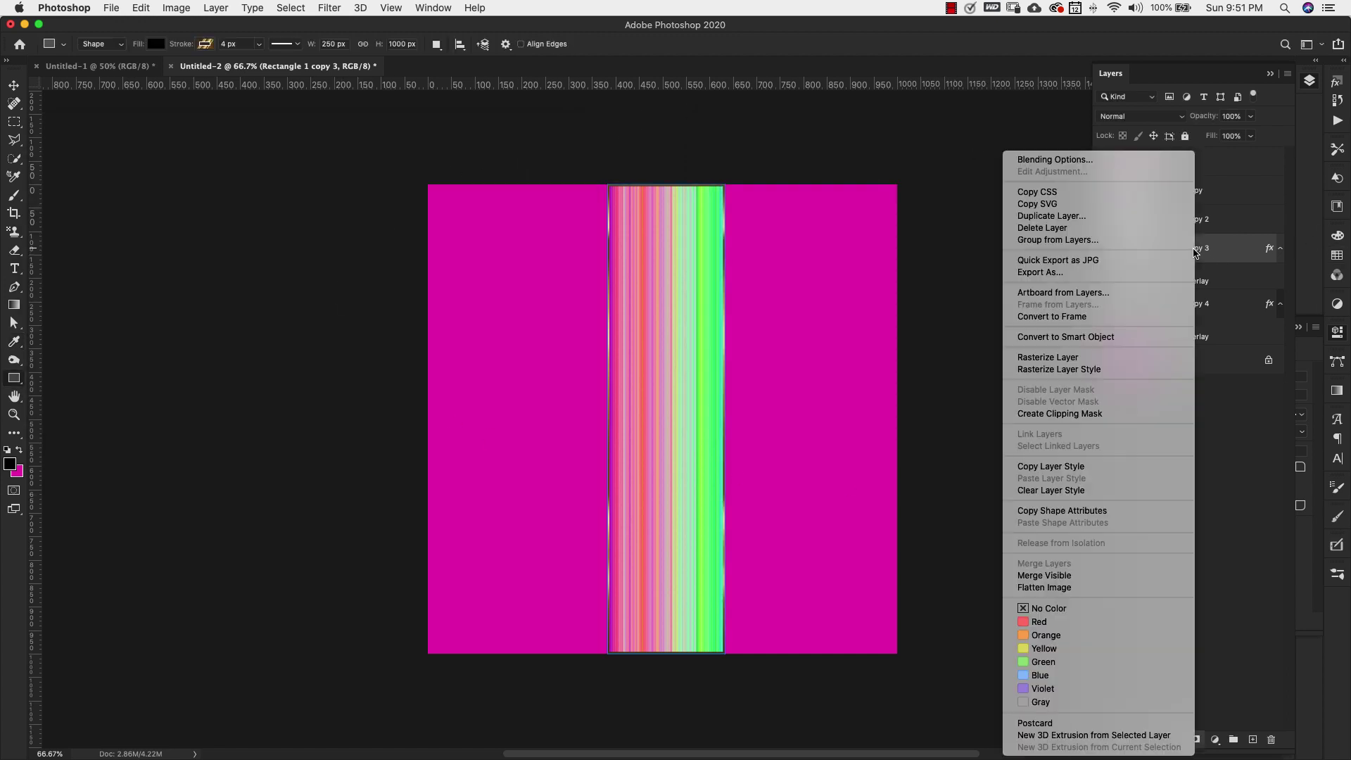
left_click(1064, 369)
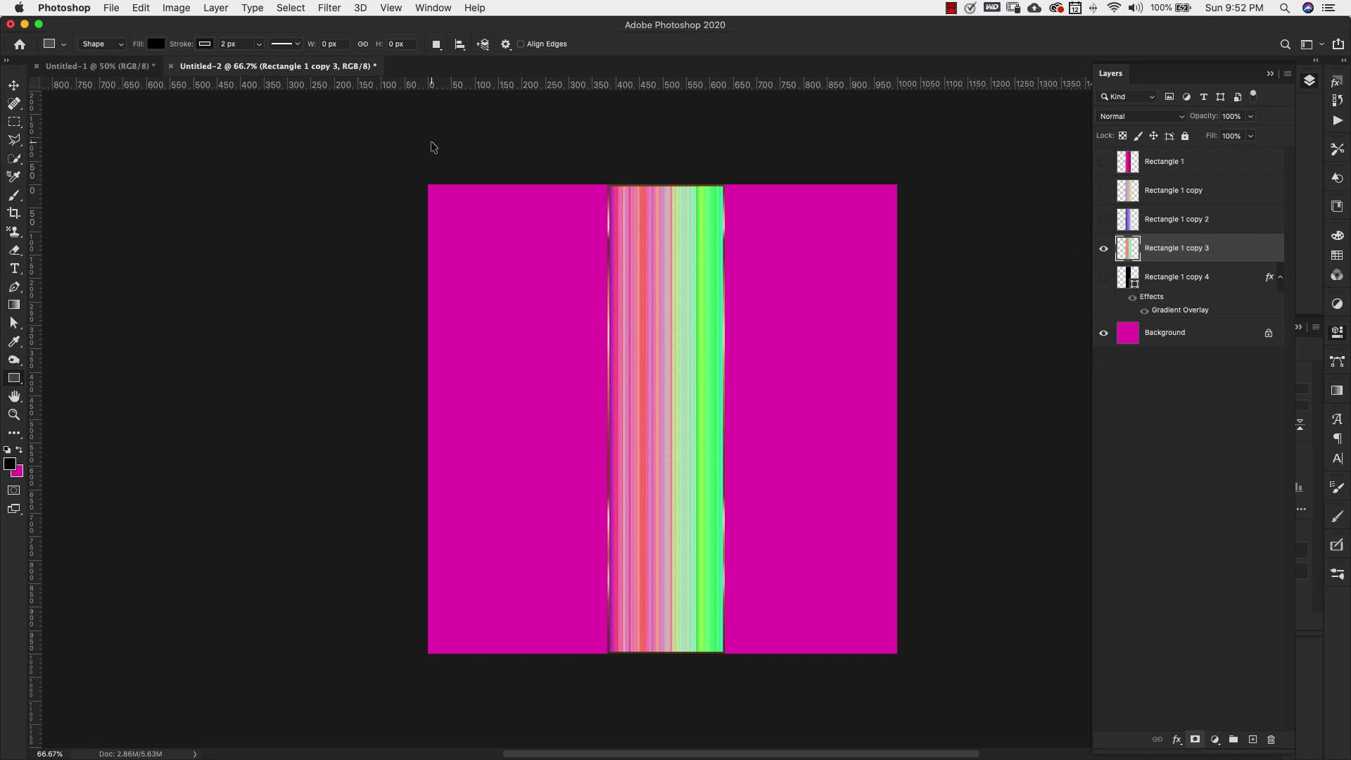
Step: Put the pink-and-green copy 3 stripe into Free Transform and go to Edit > Transform
key("ctrl+t")
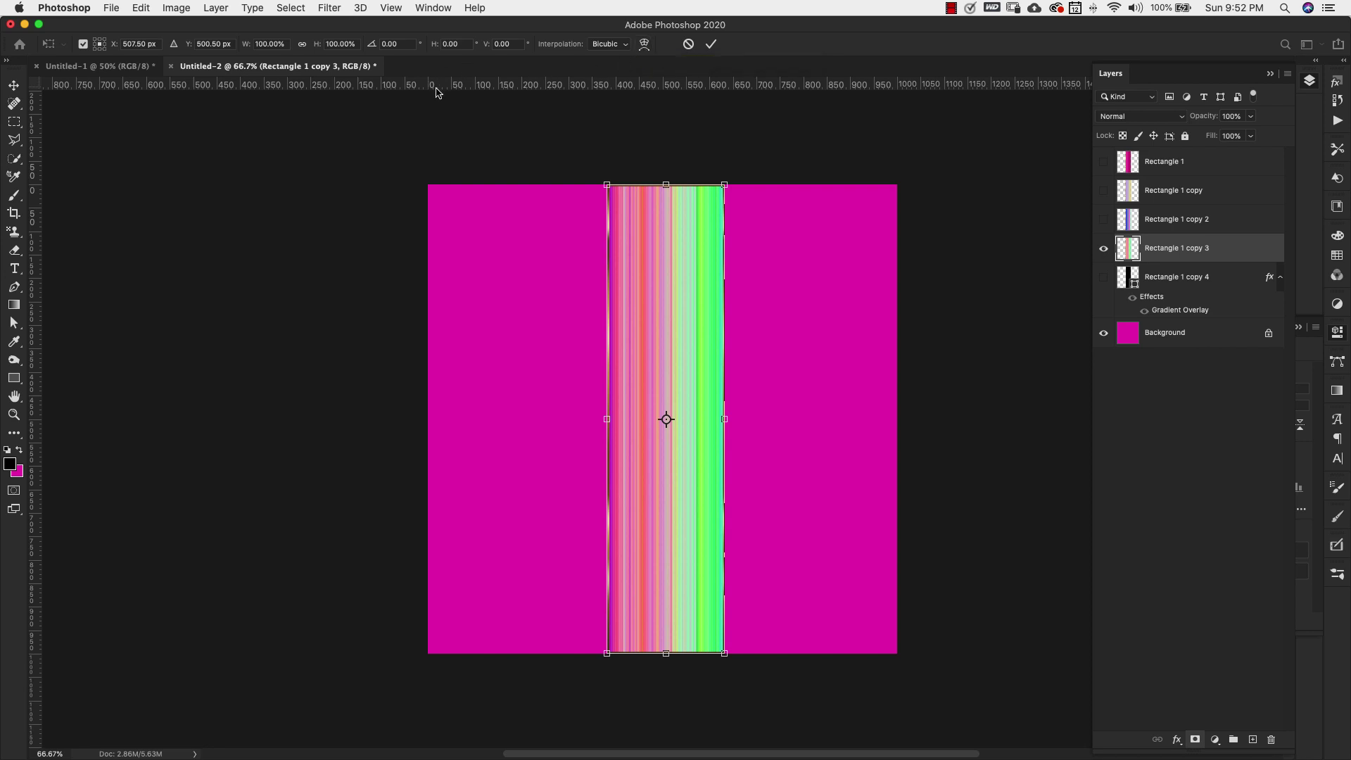
left_click(145, 9)
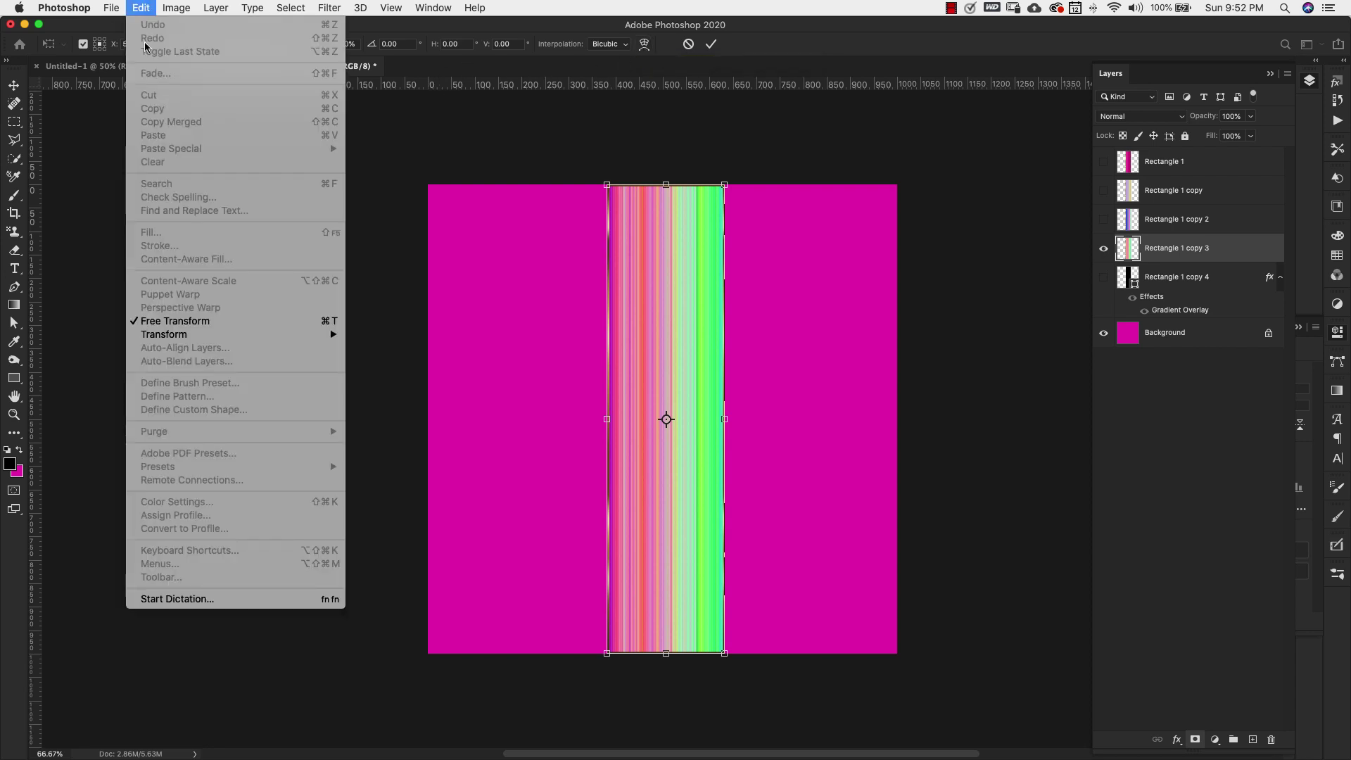
mouse_move(169, 336)
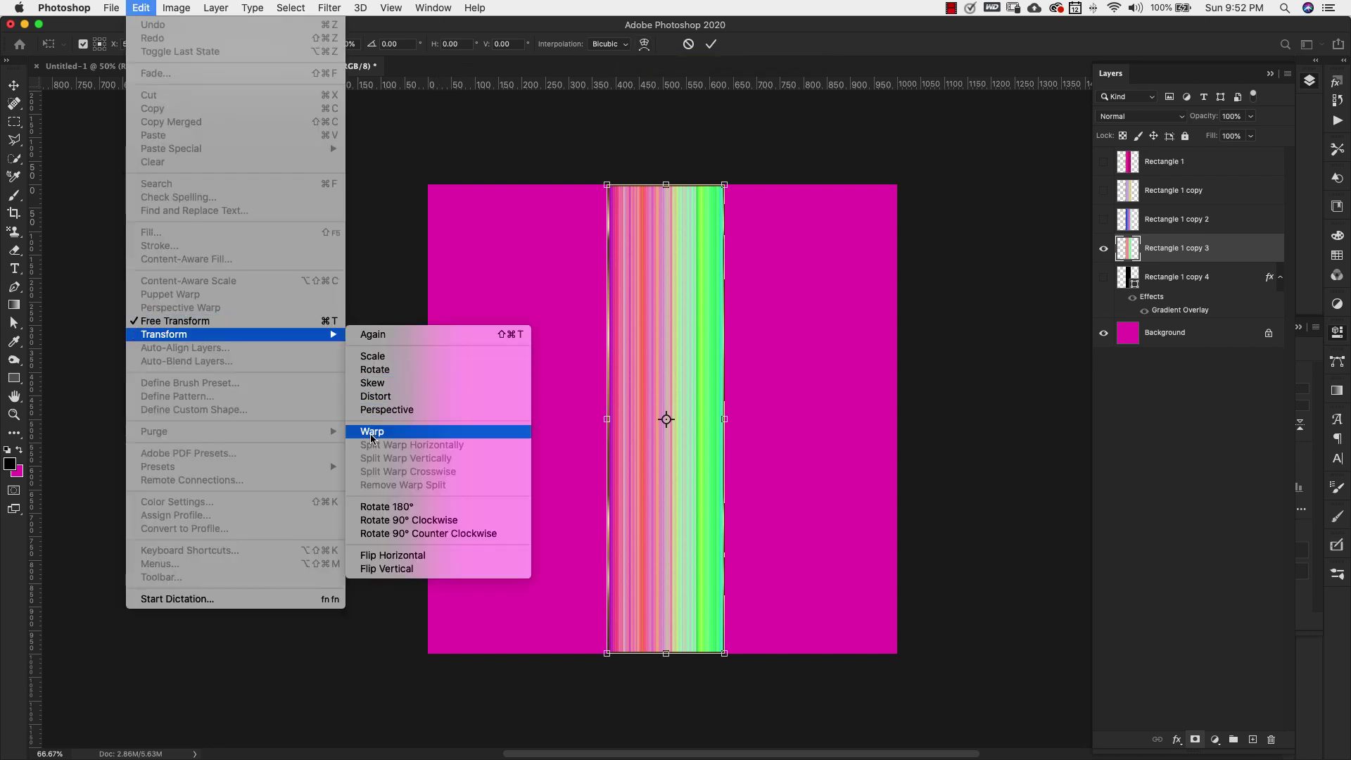
Step: Warp the stripe into a sweeping S-curve stretching across the whole canvas
left_click(451, 432)
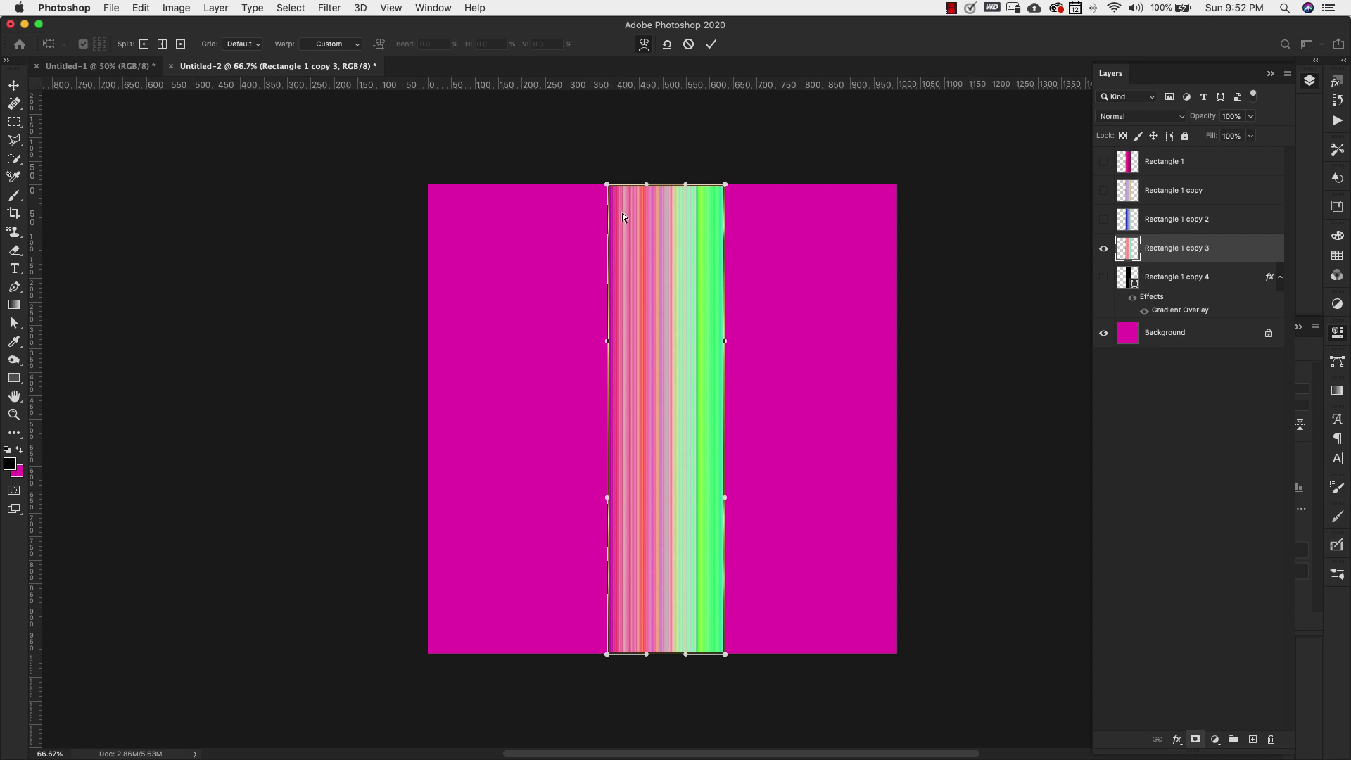
left_click_drag(606, 341, 1154, 327)
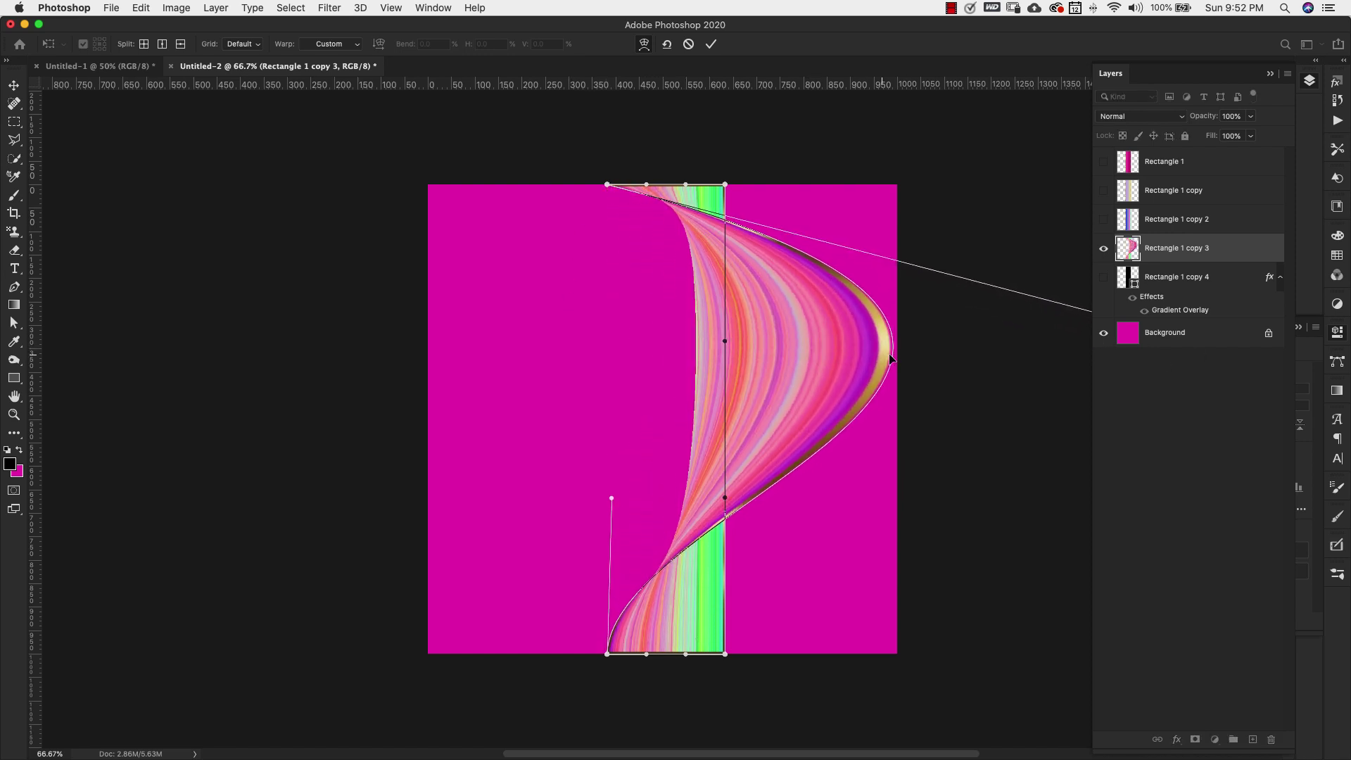
left_click_drag(735, 480, 445, 657)
left_click_drag(725, 654, 887, 659)
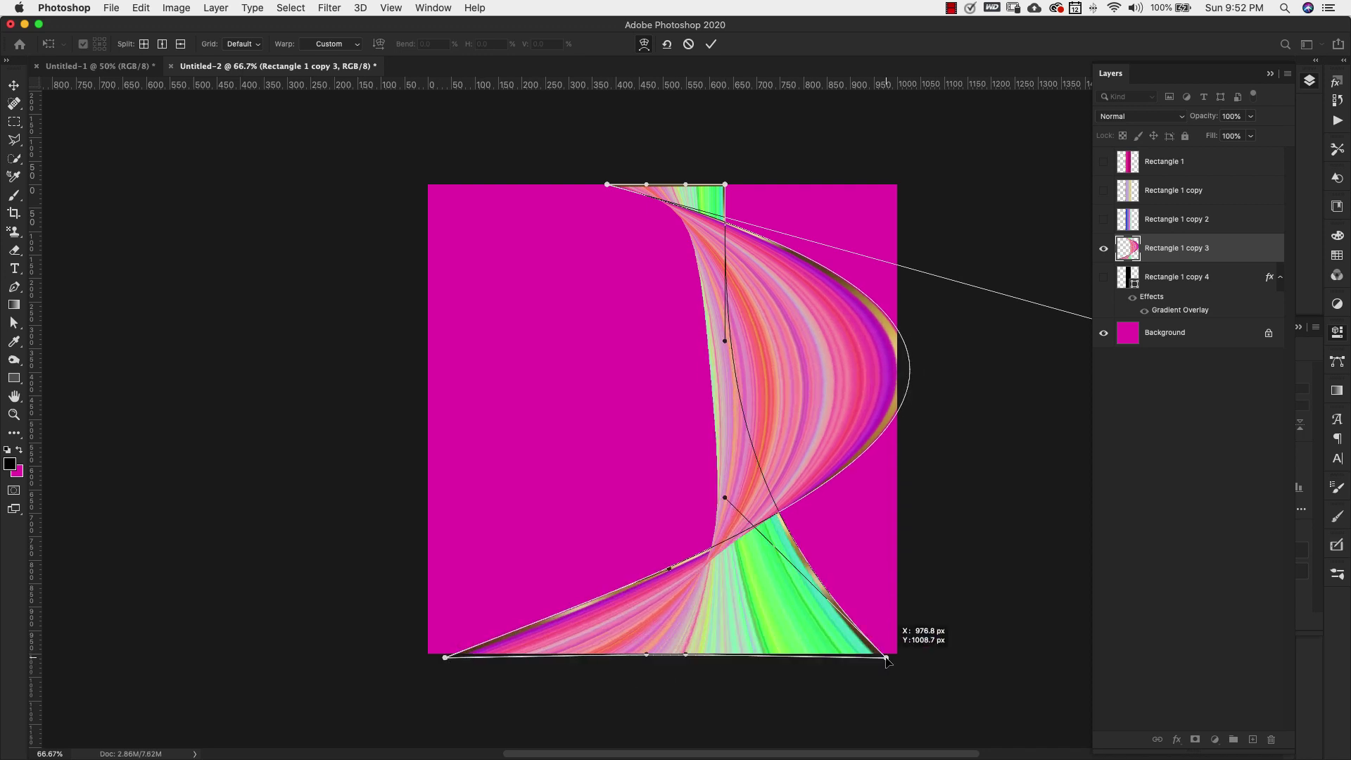
left_click_drag(770, 317, 295, 321)
left_click_drag(688, 303, 776, 586)
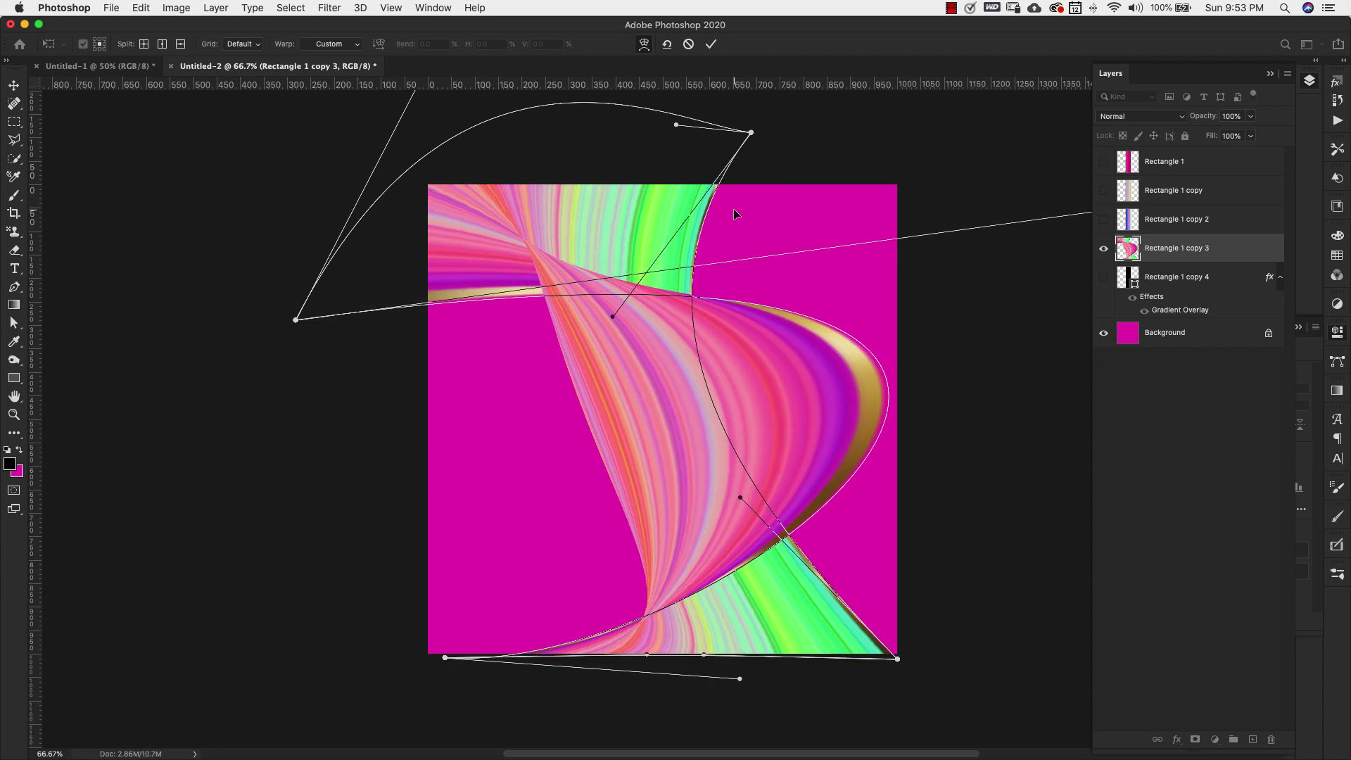
left_click_drag(734, 208, 884, 349)
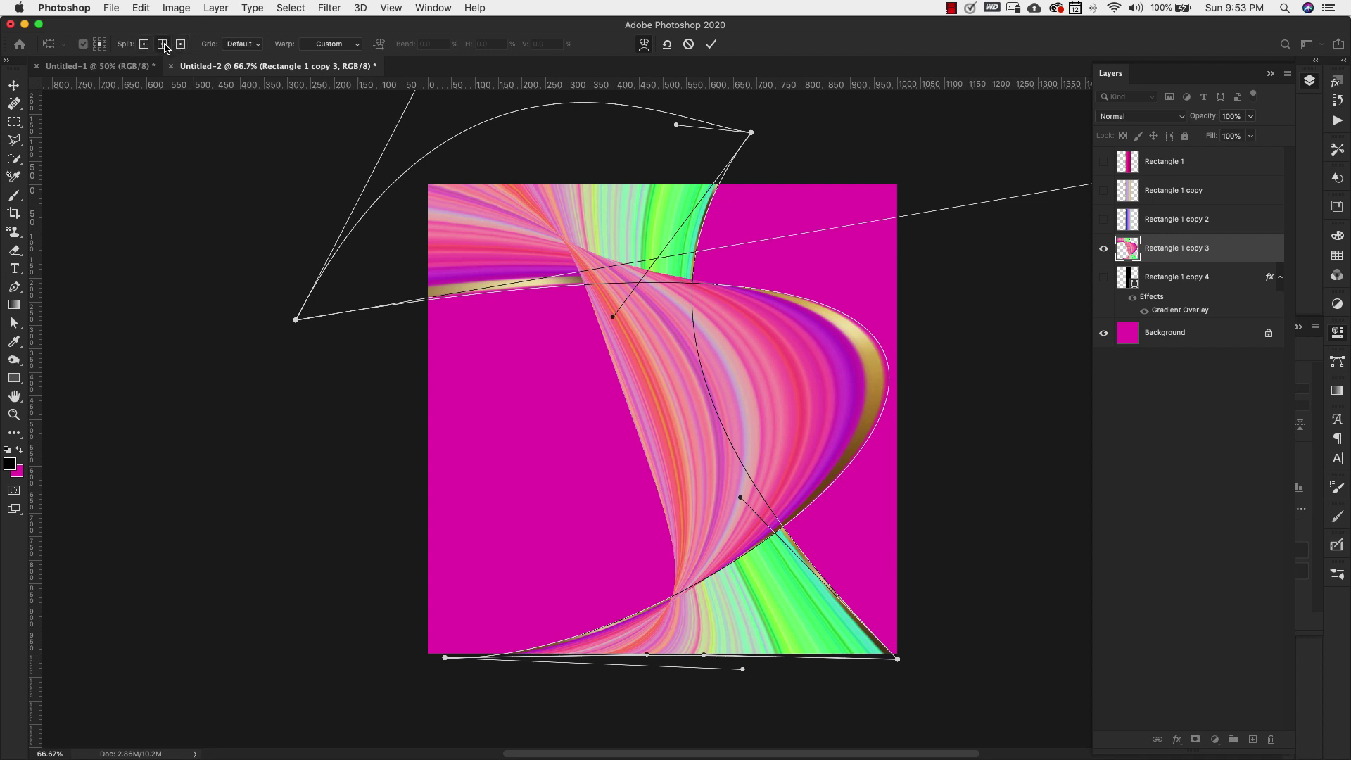
Step: Add a vertical warp split, reshape the green and gold bands, and commit the warp
left_click(162, 44)
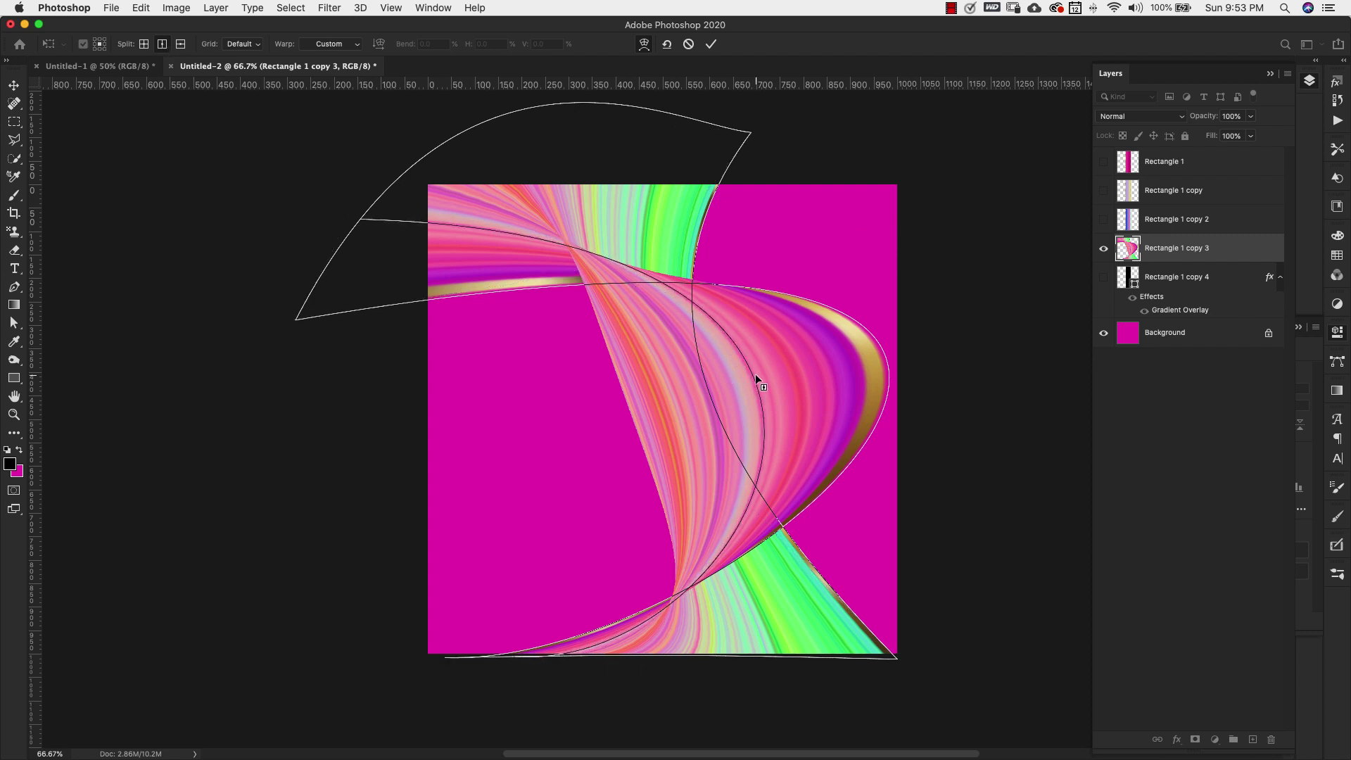
left_click(784, 380)
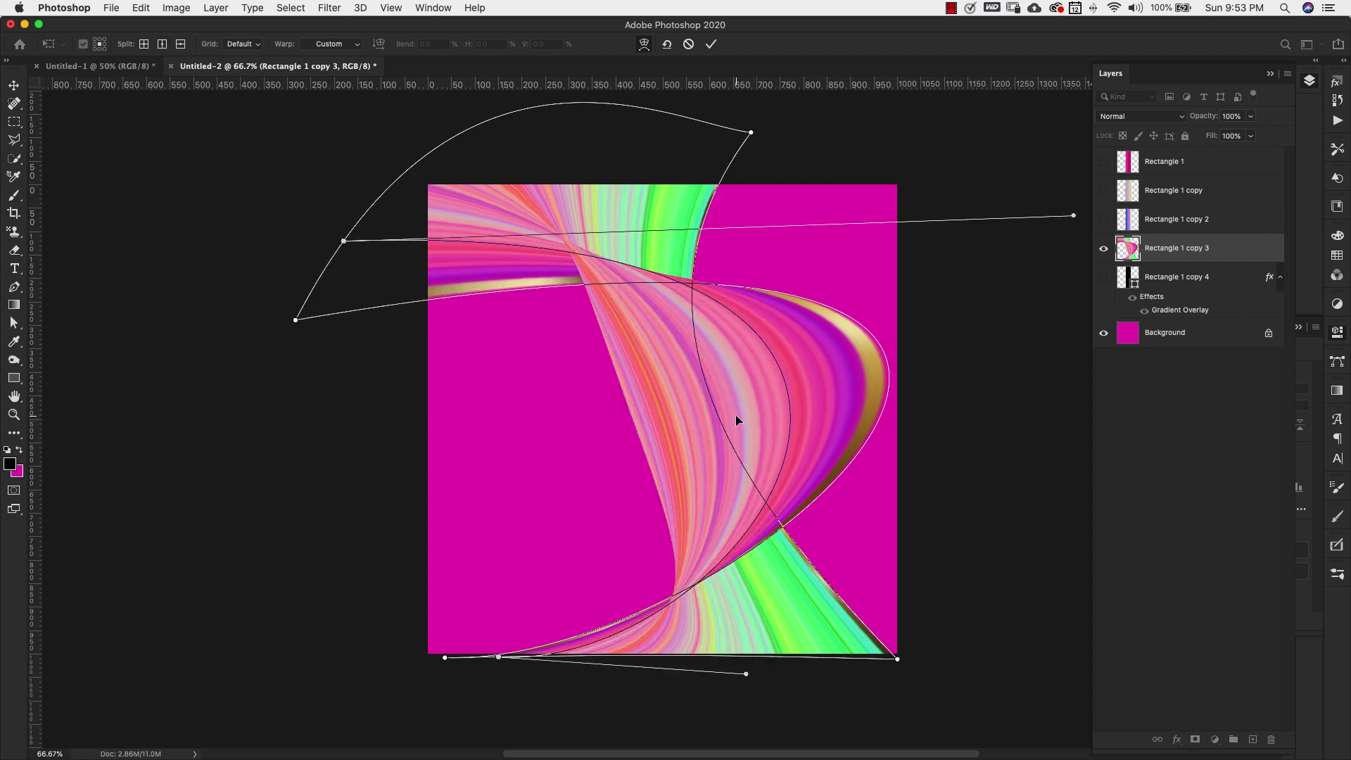
left_click_drag(784, 387, 854, 465)
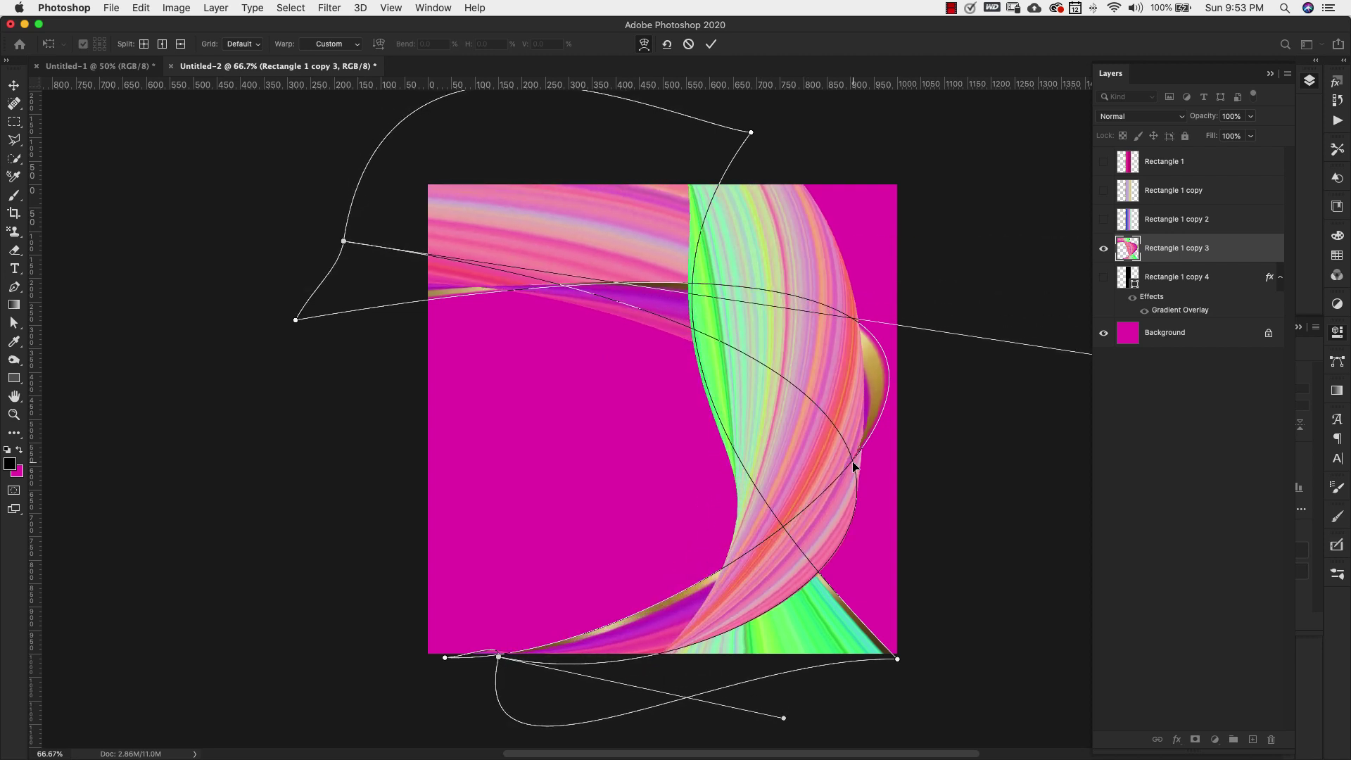
left_click_drag(417, 106, 607, 302)
left_click_drag(879, 343, 822, 290)
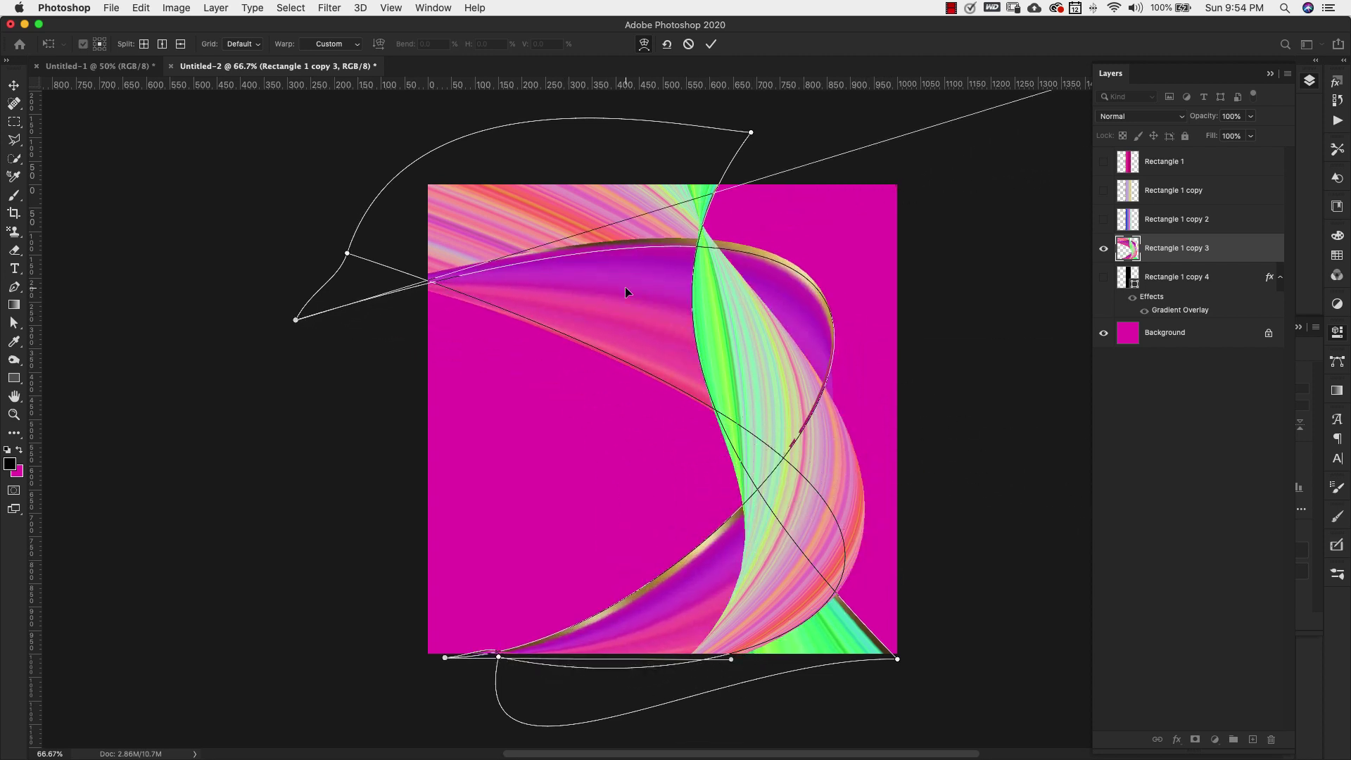
key("Return")
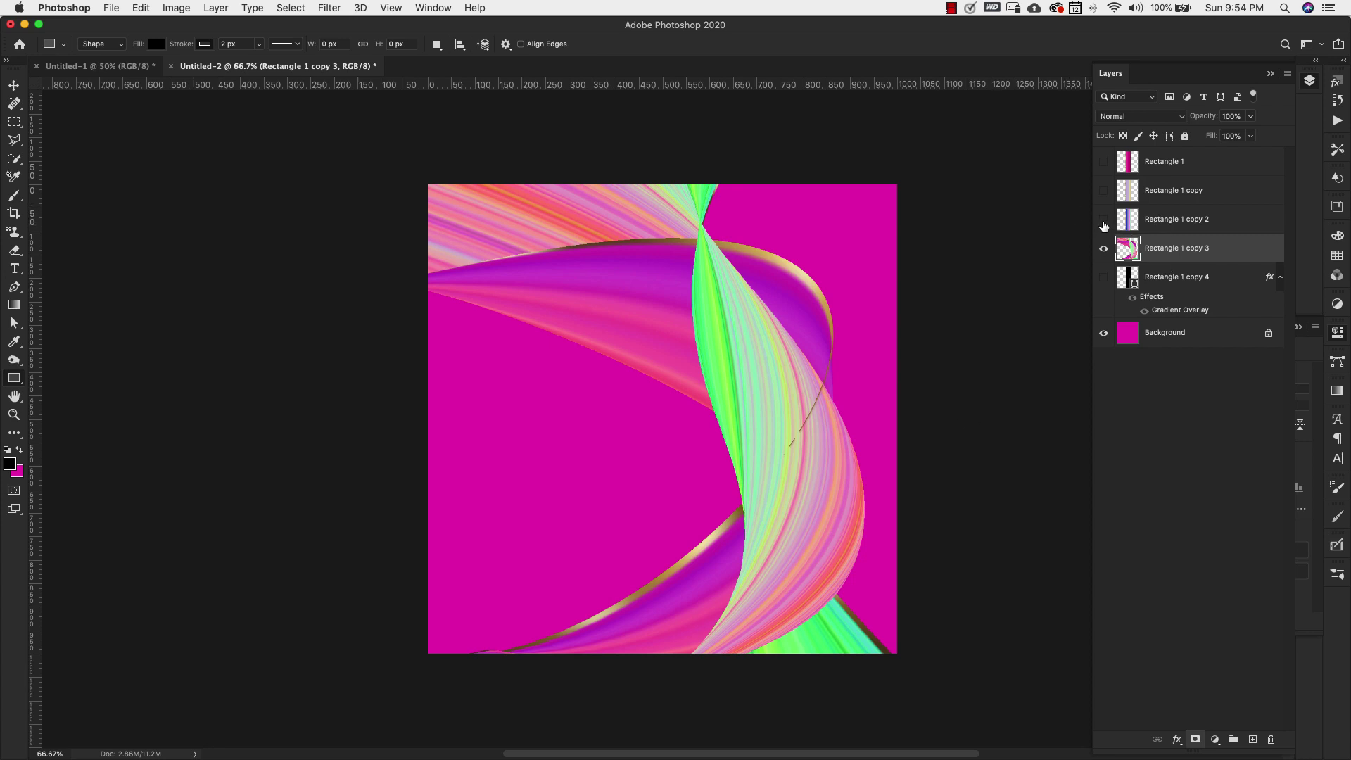
Step: Show Rectangle 1 copy 2 and warp it into a curling, pointed blue-purple twist
left_click(1103, 219)
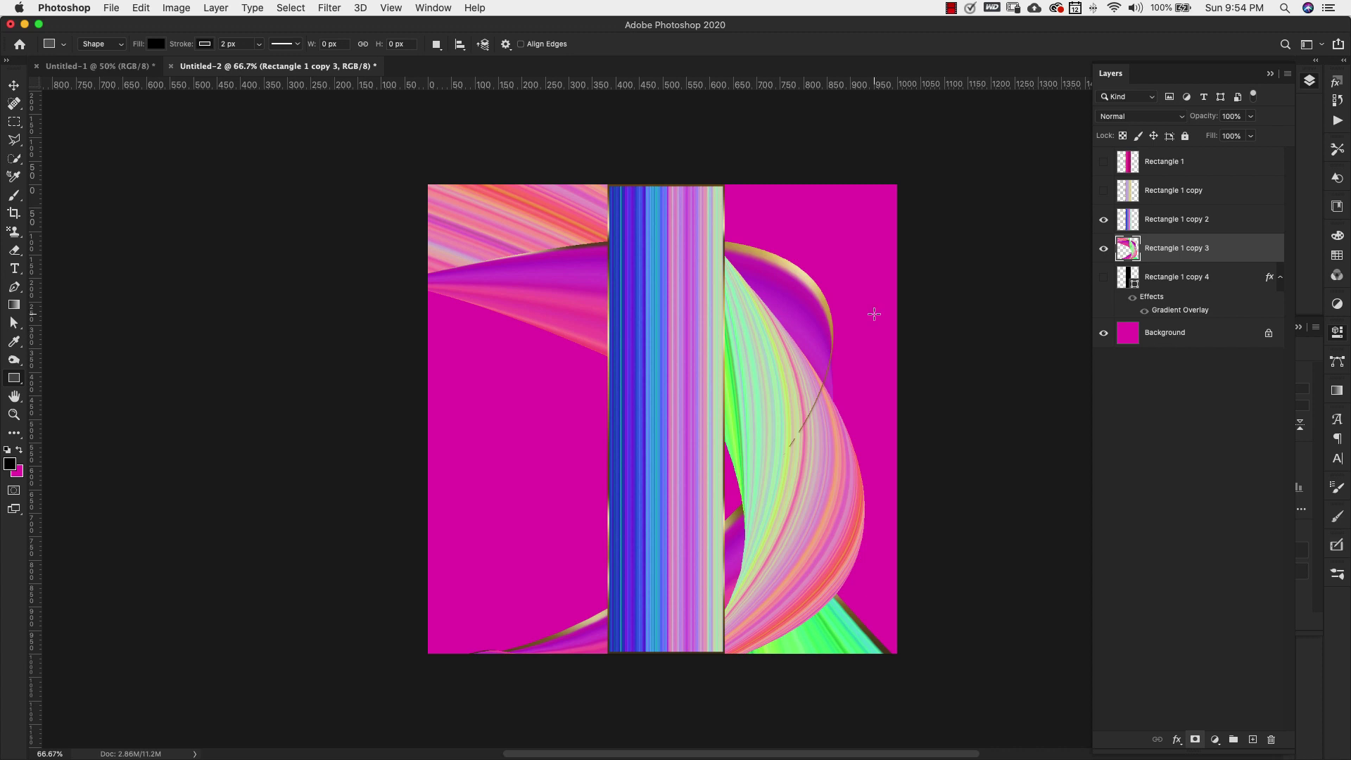
key("alt+bracketright")
key("super+t")
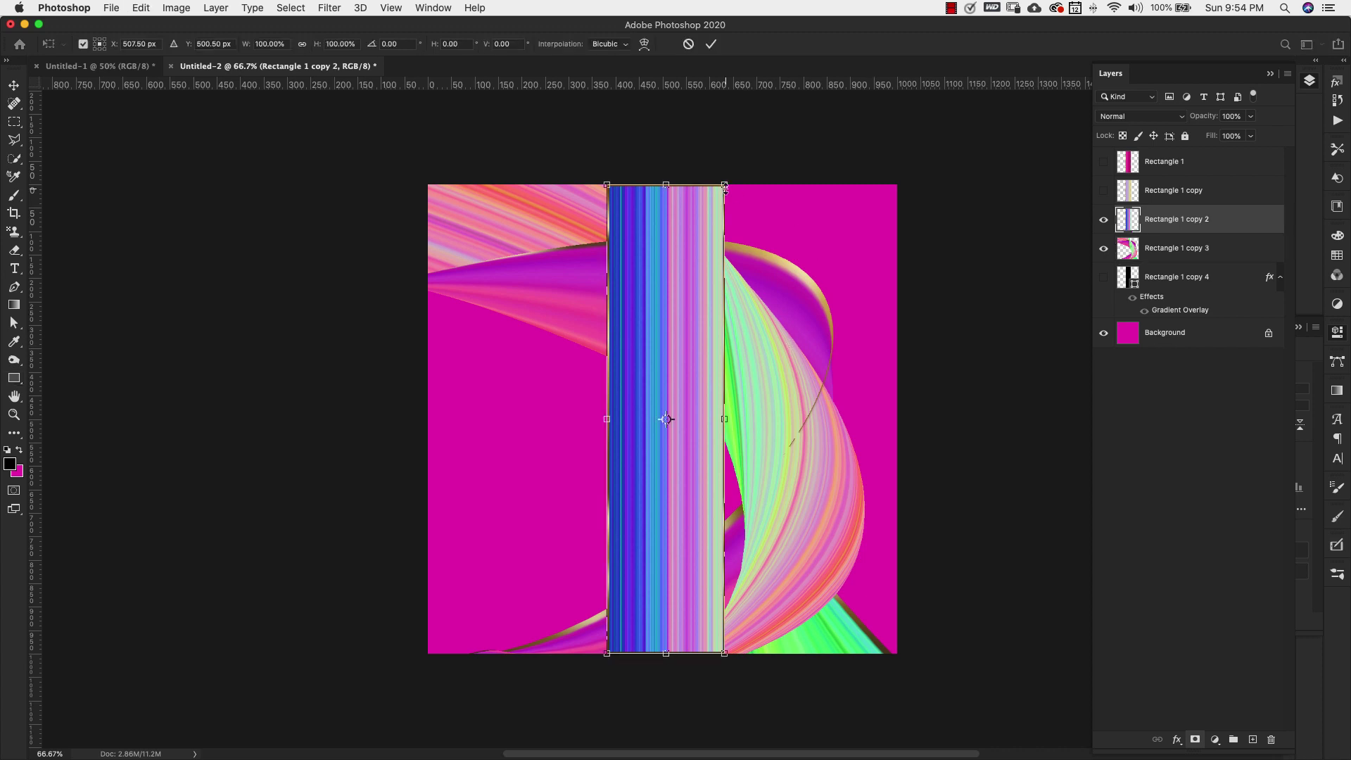
left_click(645, 44)
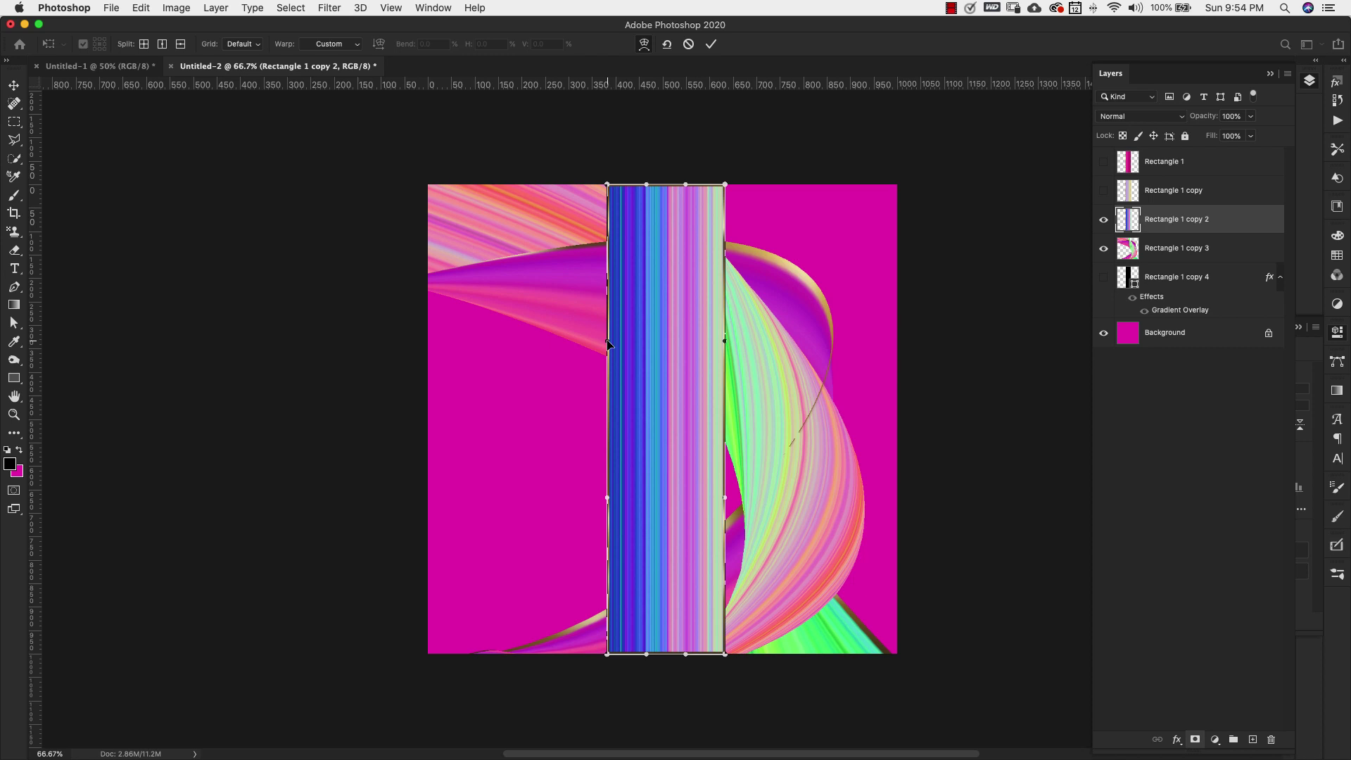
left_click_drag(716, 342, 696, 241)
left_click_drag(757, 186, 831, 169)
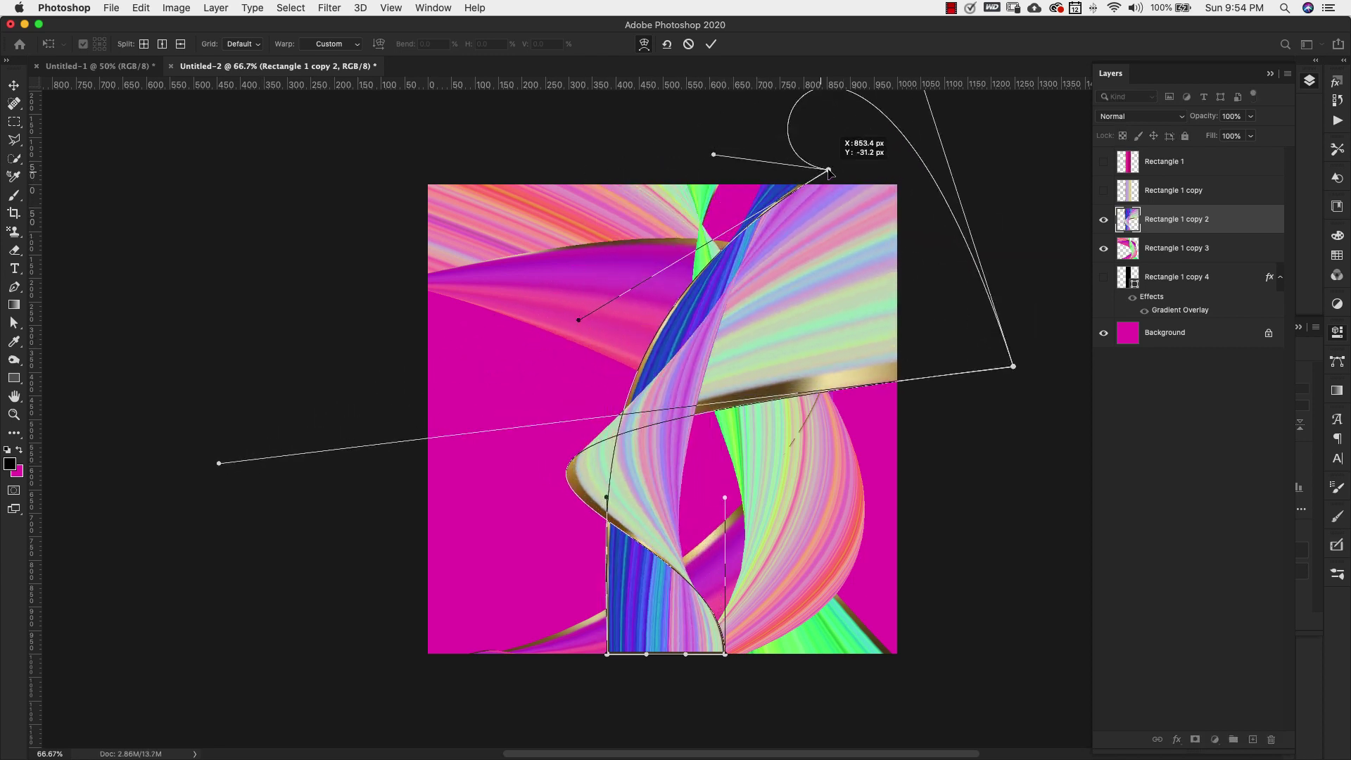
left_click_drag(720, 651, 486, 660)
left_click_drag(804, 445, 750, 268)
Step: Commit the warp, then show and select the pastel Rectangle 1 copy layer
key("Return")
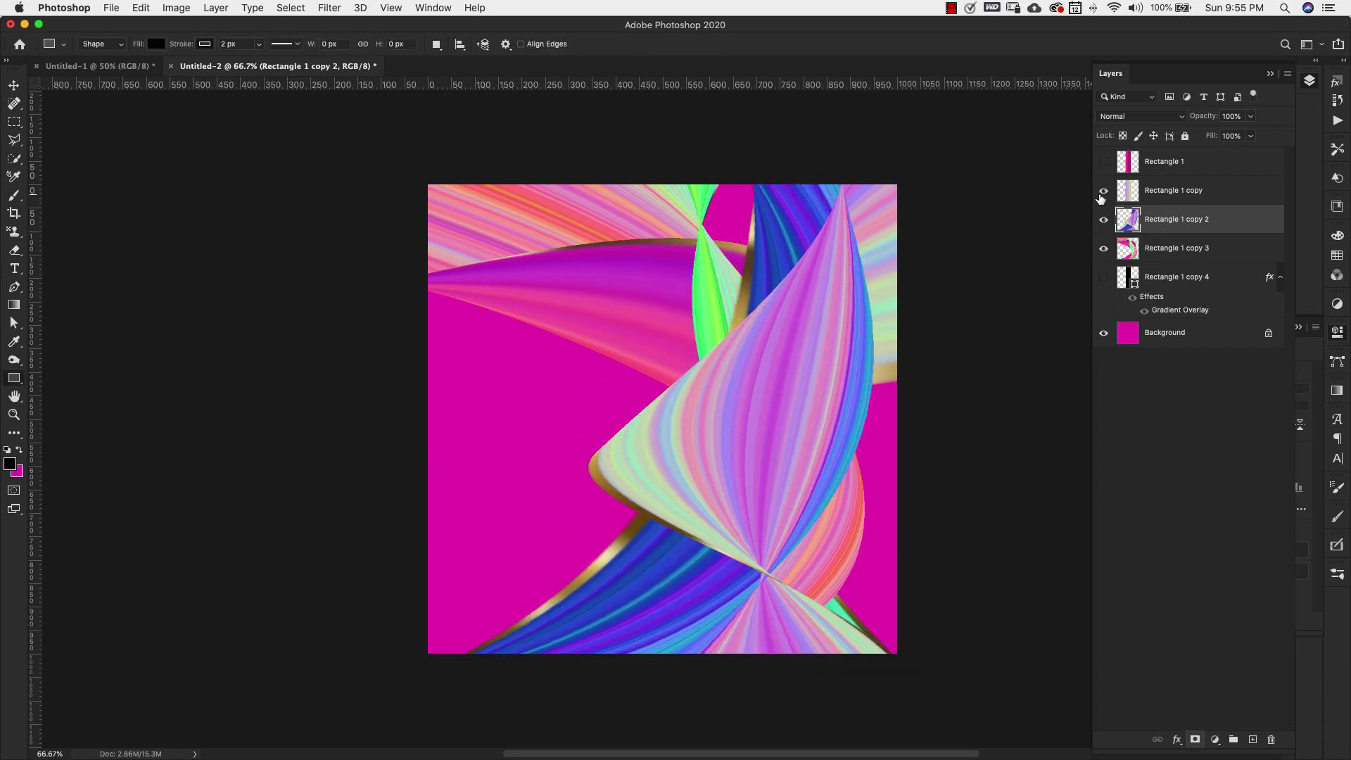
left_click(1103, 190)
left_click(1146, 190)
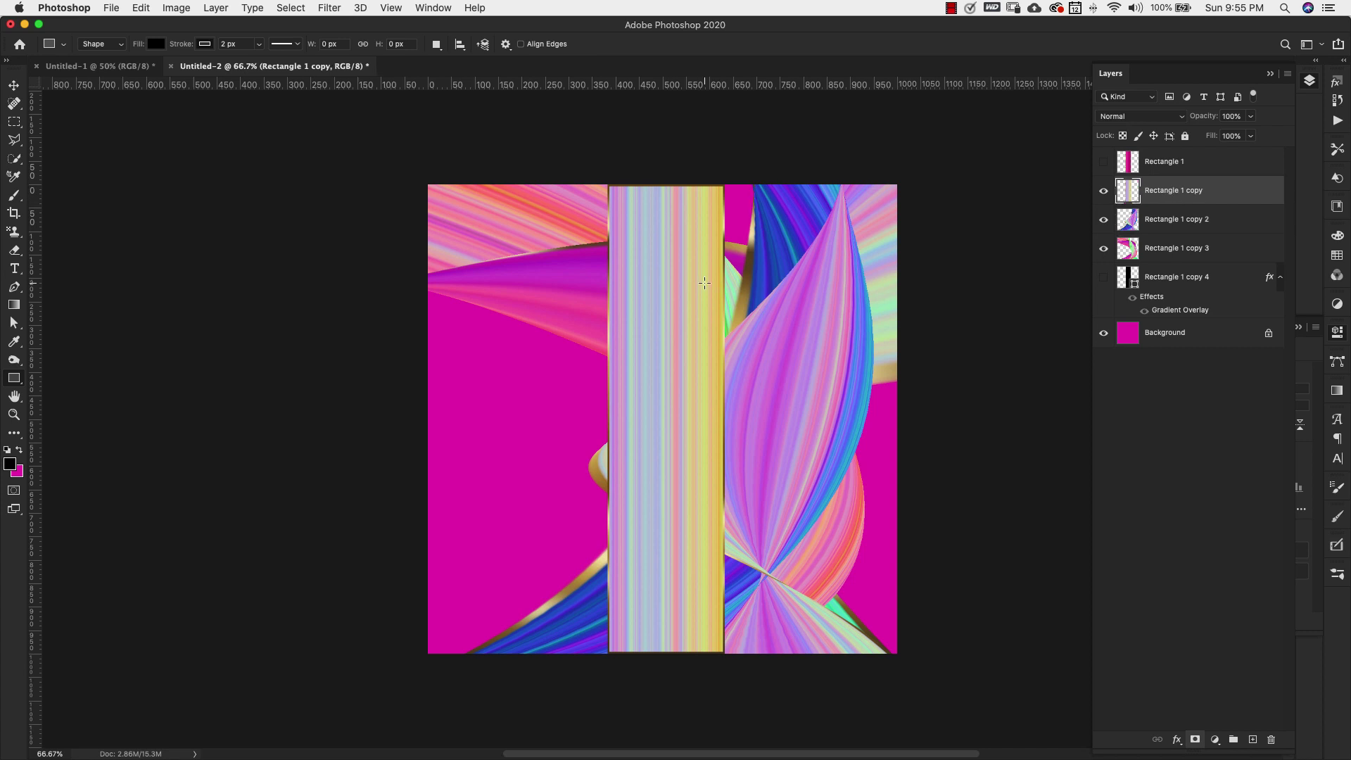
Step: Warp the pastel Rectangle 1 copy strip into an S-shaped twist and commit it
key("super+t")
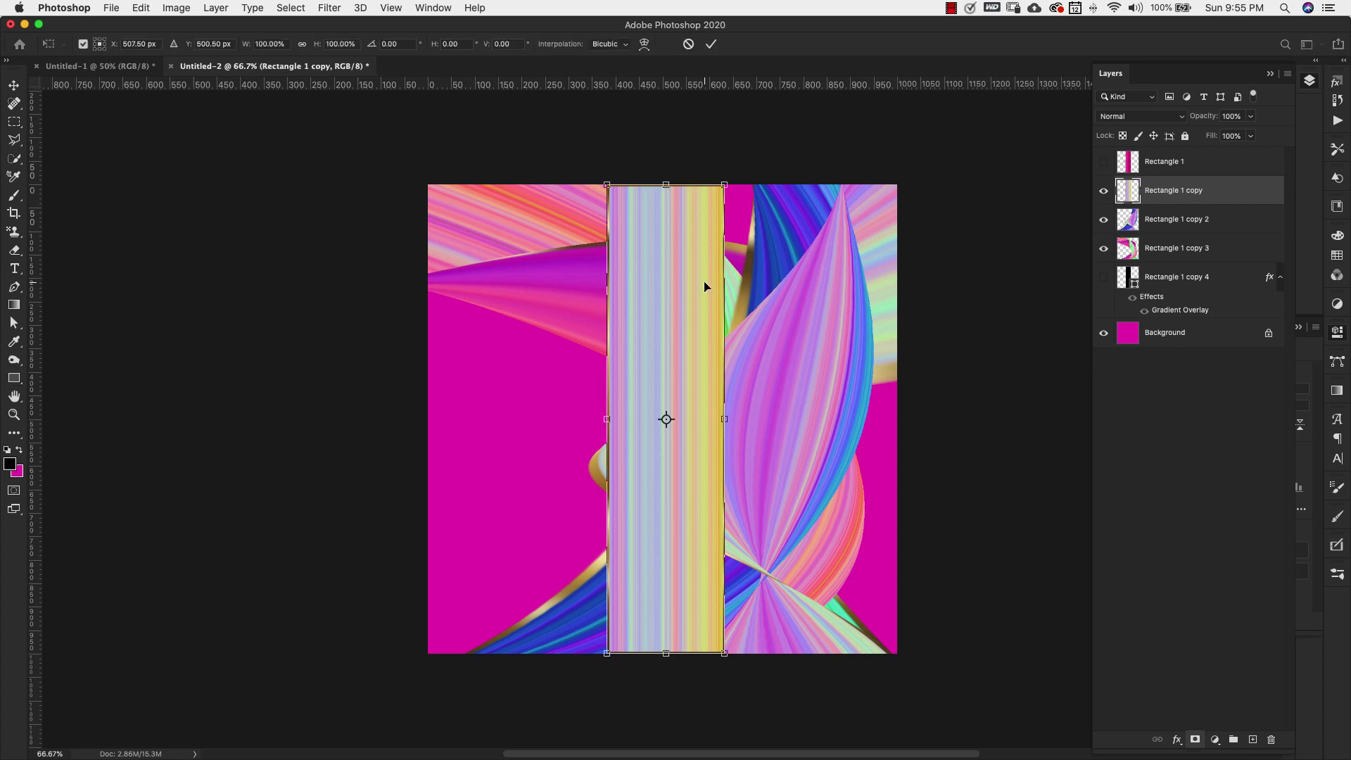
left_click(643, 44)
left_click_drag(607, 341, 256, 331)
left_click_drag(723, 187, 852, 166)
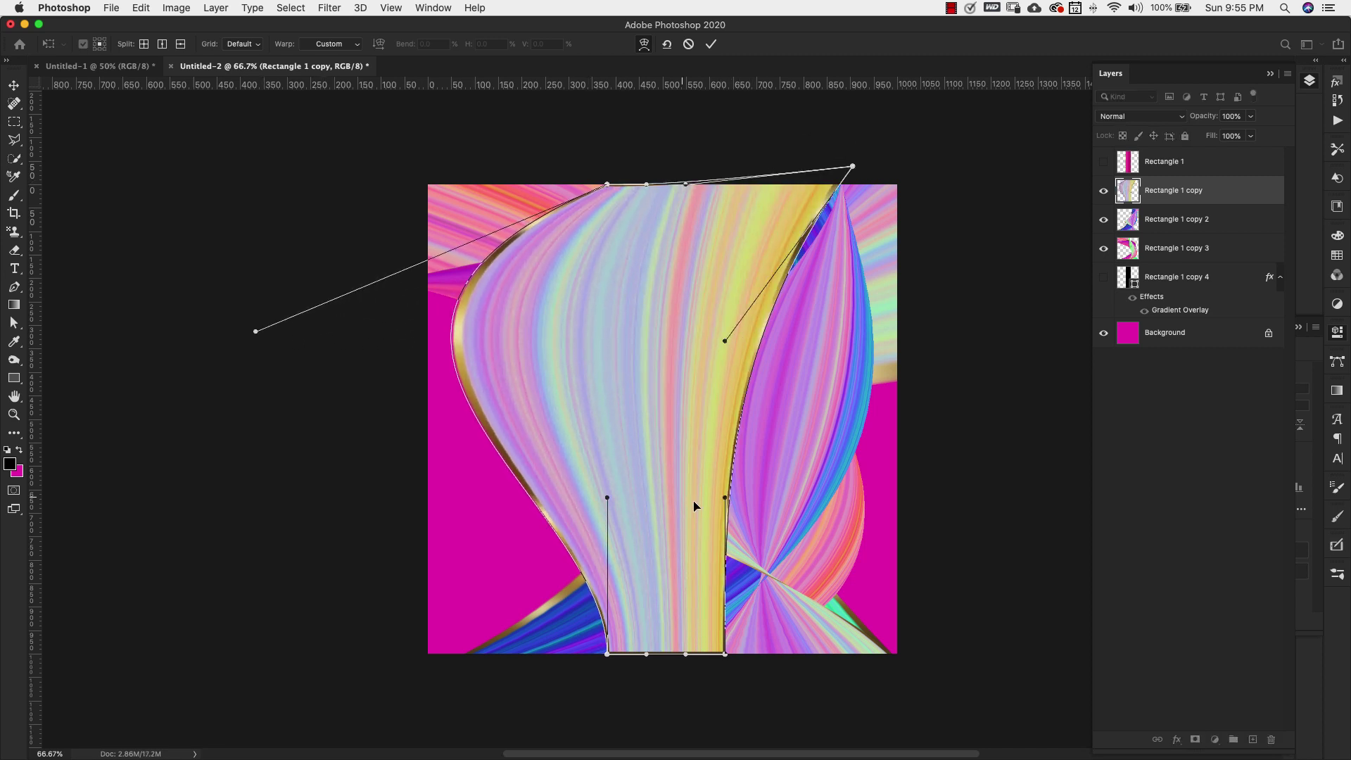
left_click_drag(608, 498, 116, 412)
left_click_drag(725, 498, 783, 449)
key("Return")
Step: Show Rectangle 1 and warp the magenta strip into an S-shaped twisting ribbon
key("u")
left_click(1104, 161)
left_click(1168, 161)
key("super+t")
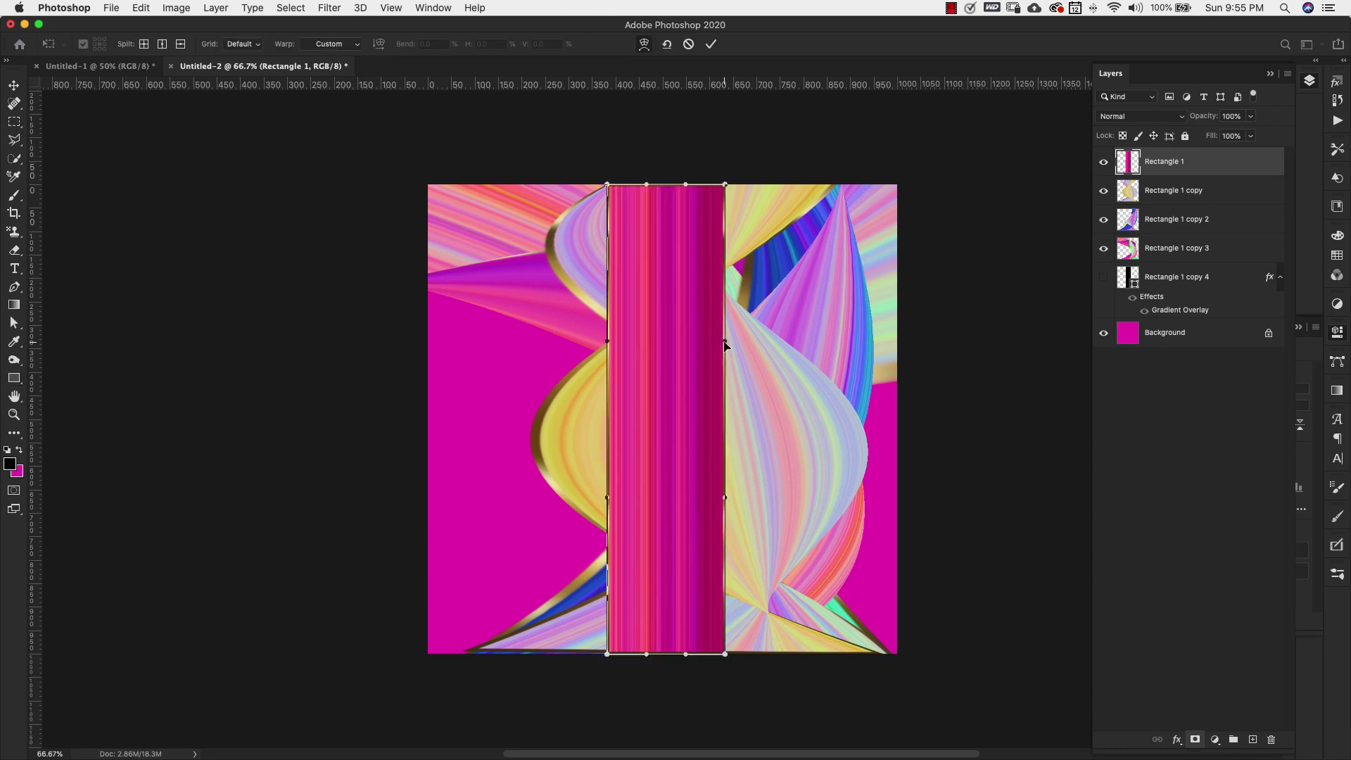
left_click_drag(608, 338, 157, 275)
left_click_drag(725, 186, 983, 155)
left_click_drag(582, 238, 634, 286)
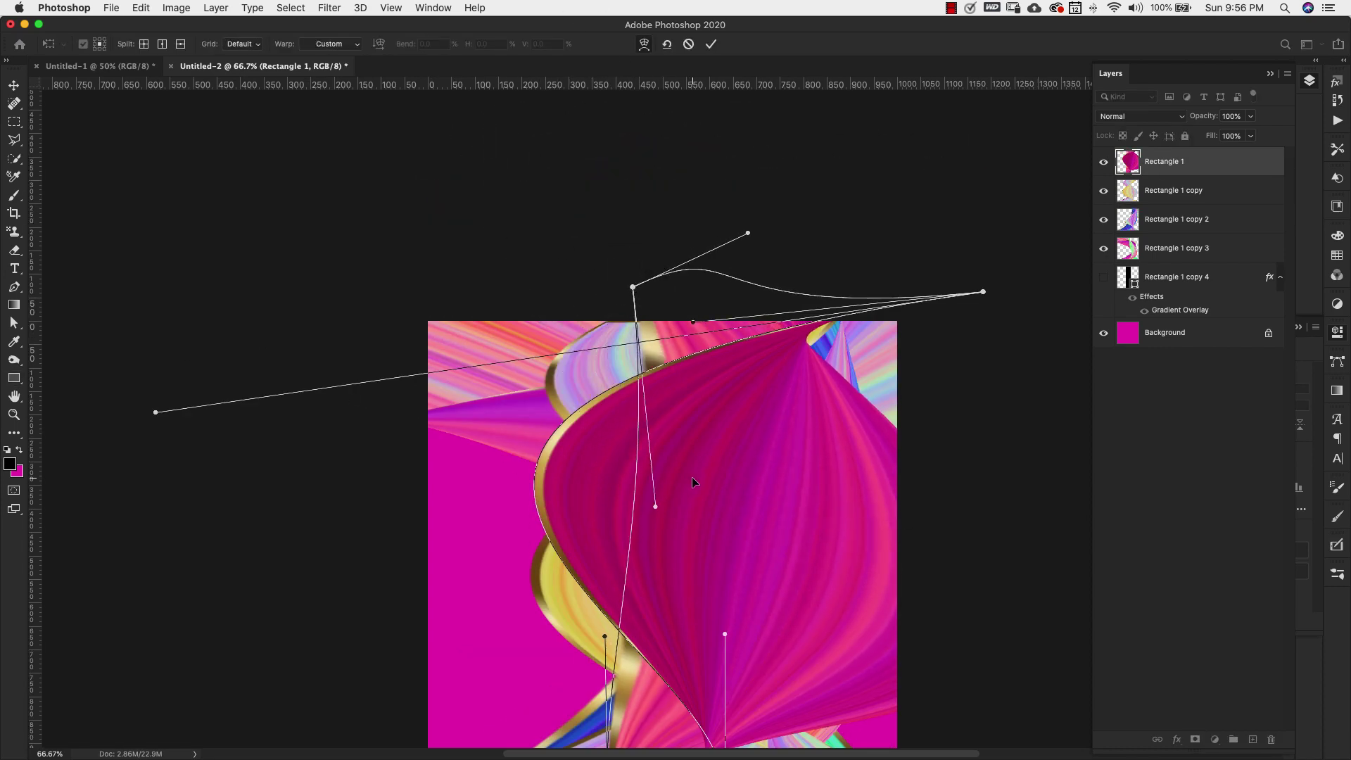
scroll(691, 476, "down", 5)
scroll(691, 476, "right", 3)
left_click_drag(704, 395, 653, 360)
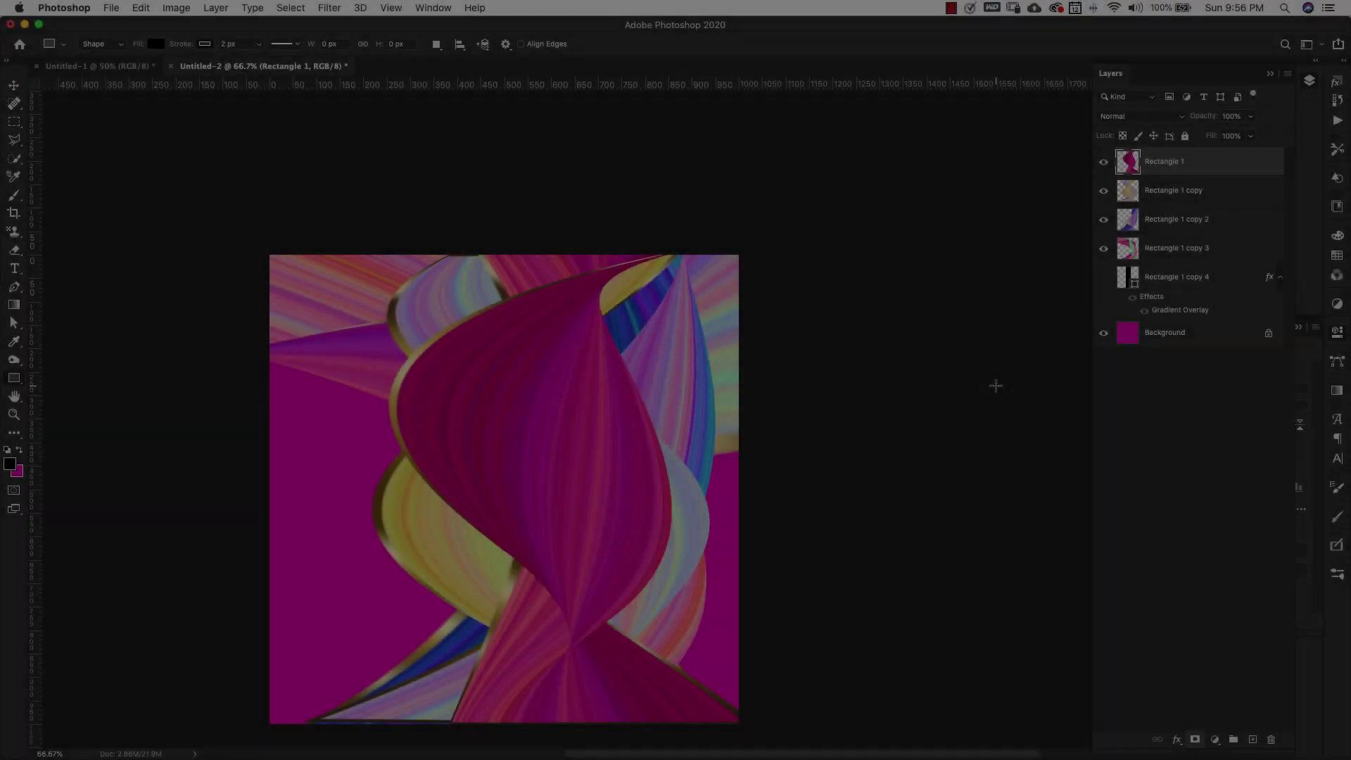
Step: Shift the pastel and magenta ribbons left across the canvas
key("alt+bracketleft")
key("v")
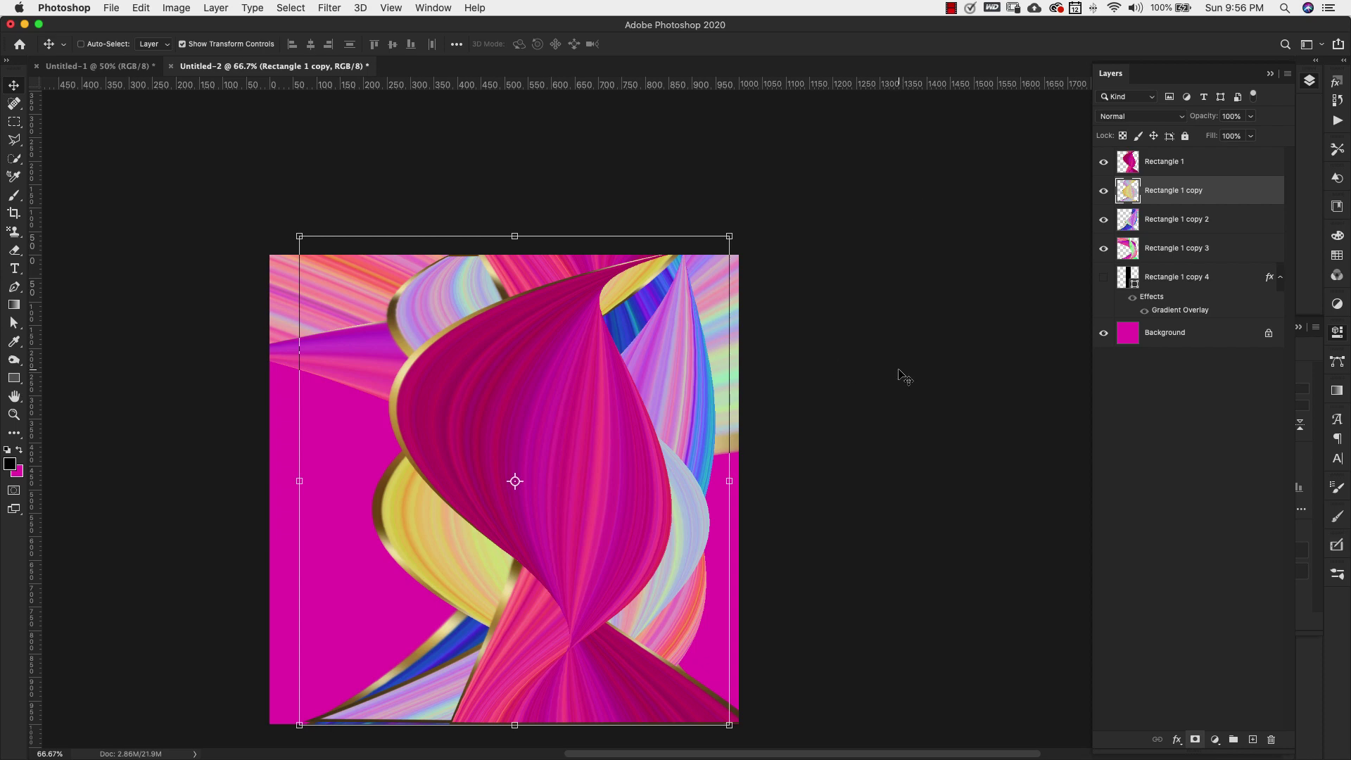
left_click_drag(899, 377, 732, 352)
key("alt+bracketright")
left_click_drag(632, 426, 545, 426)
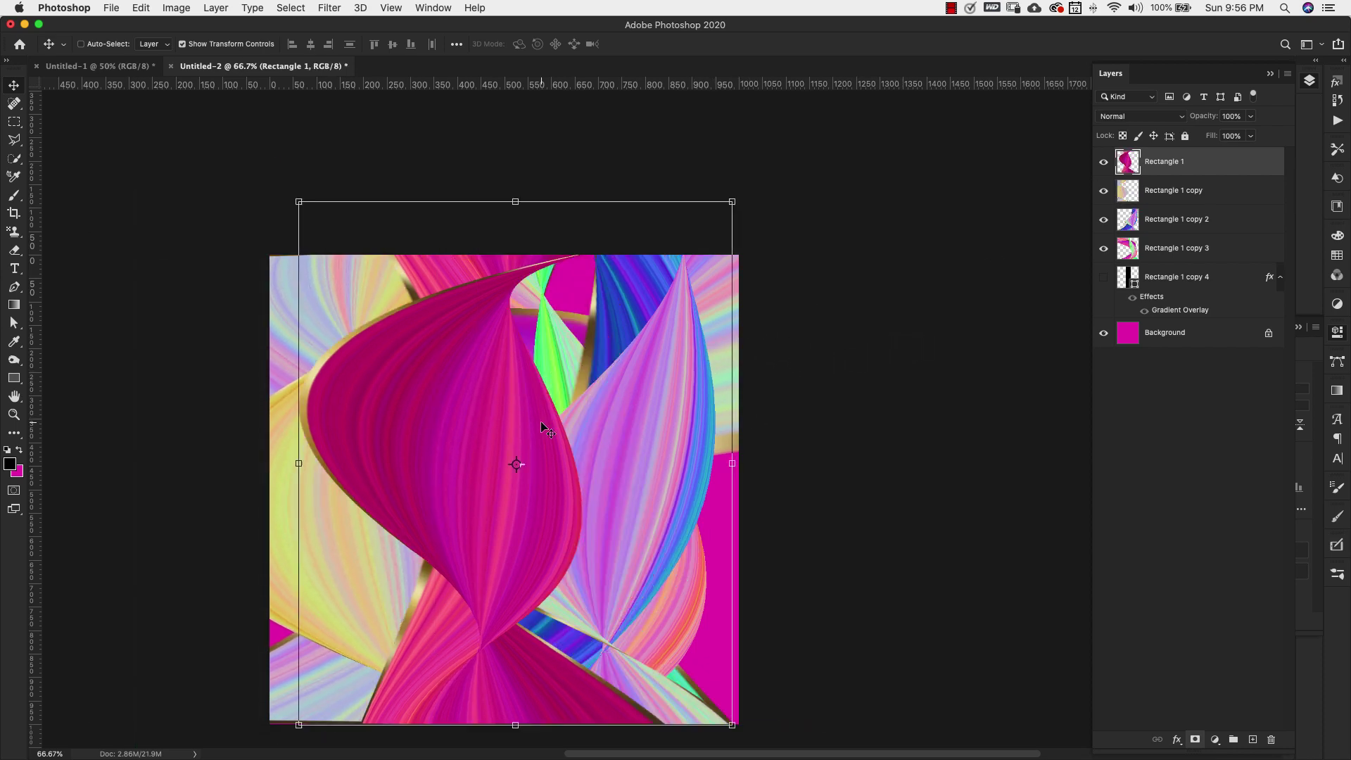
Step: Restack the layers with magenta Rectangle 1 on top and stretch it to 108% height
key("alt+bracketleft")
key("alt+bracketleft")
key("ctrl+bracketright")
key("ctrl+bracketright")
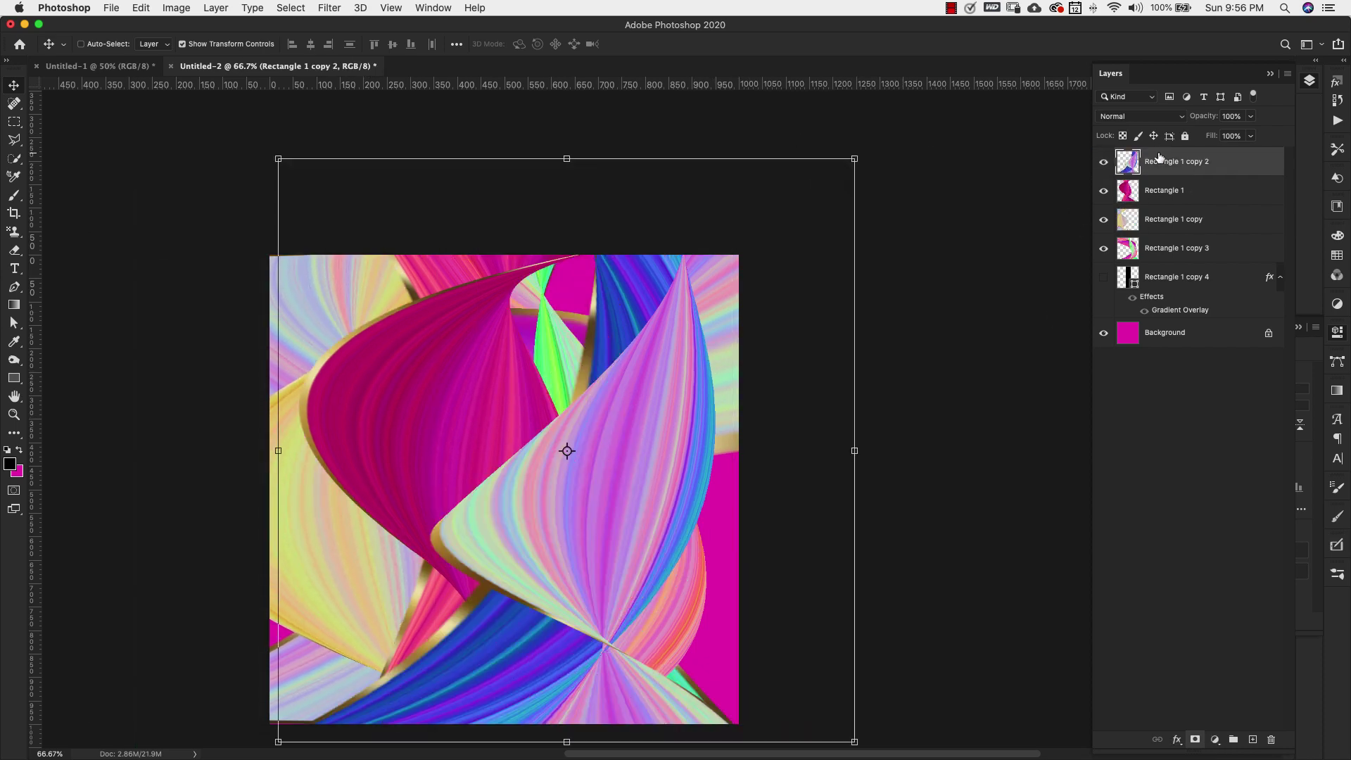
left_click_drag(563, 513, 536, 500)
key("alt+bracketleft")
key("ctrl+bracketright")
left_click_drag(468, 527, 514, 526)
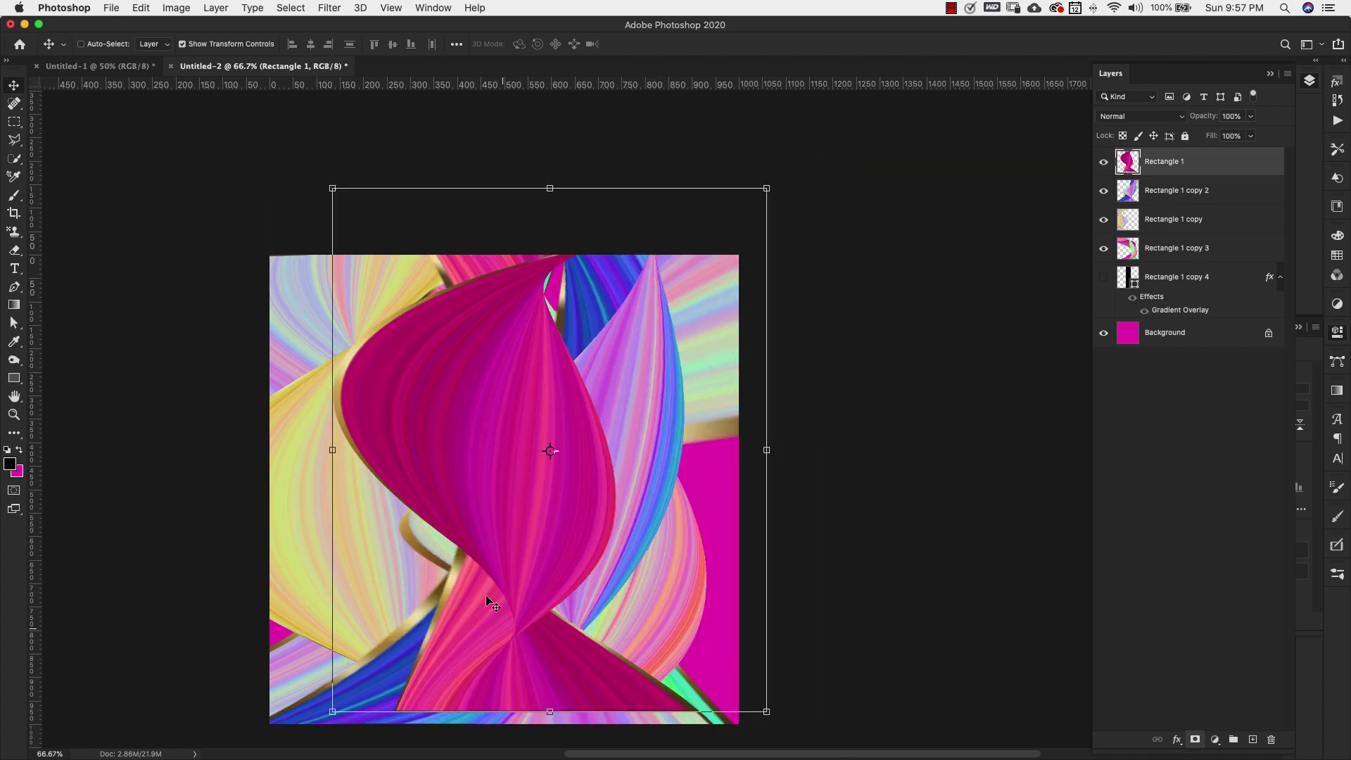
left_click_drag(550, 728, 549, 740)
left_click_drag(549, 187, 550, 172)
key("Return")
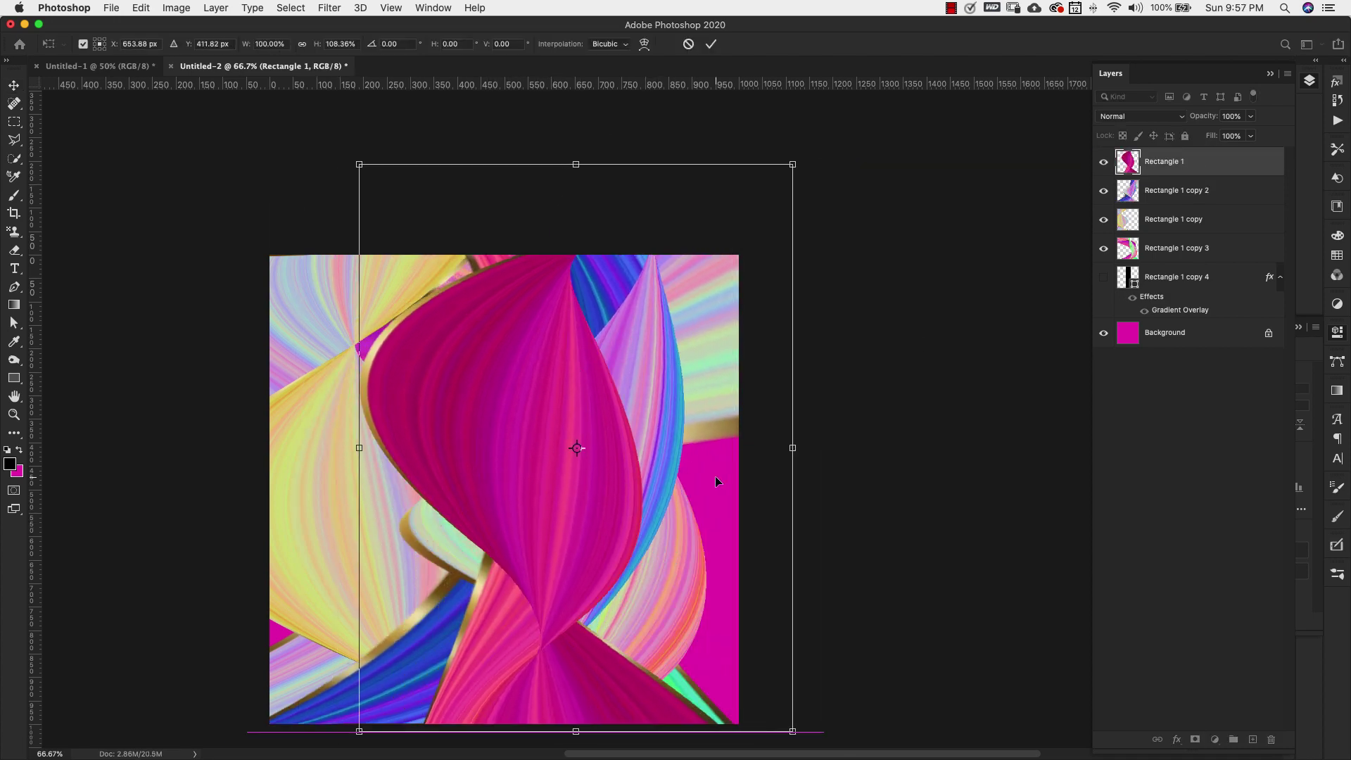
Step: Move the copy 3 ribbon right and nudge the blue-purple ribbon down
left_click(697, 542, "ctrl")
left_click_drag(697, 542, 823, 537)
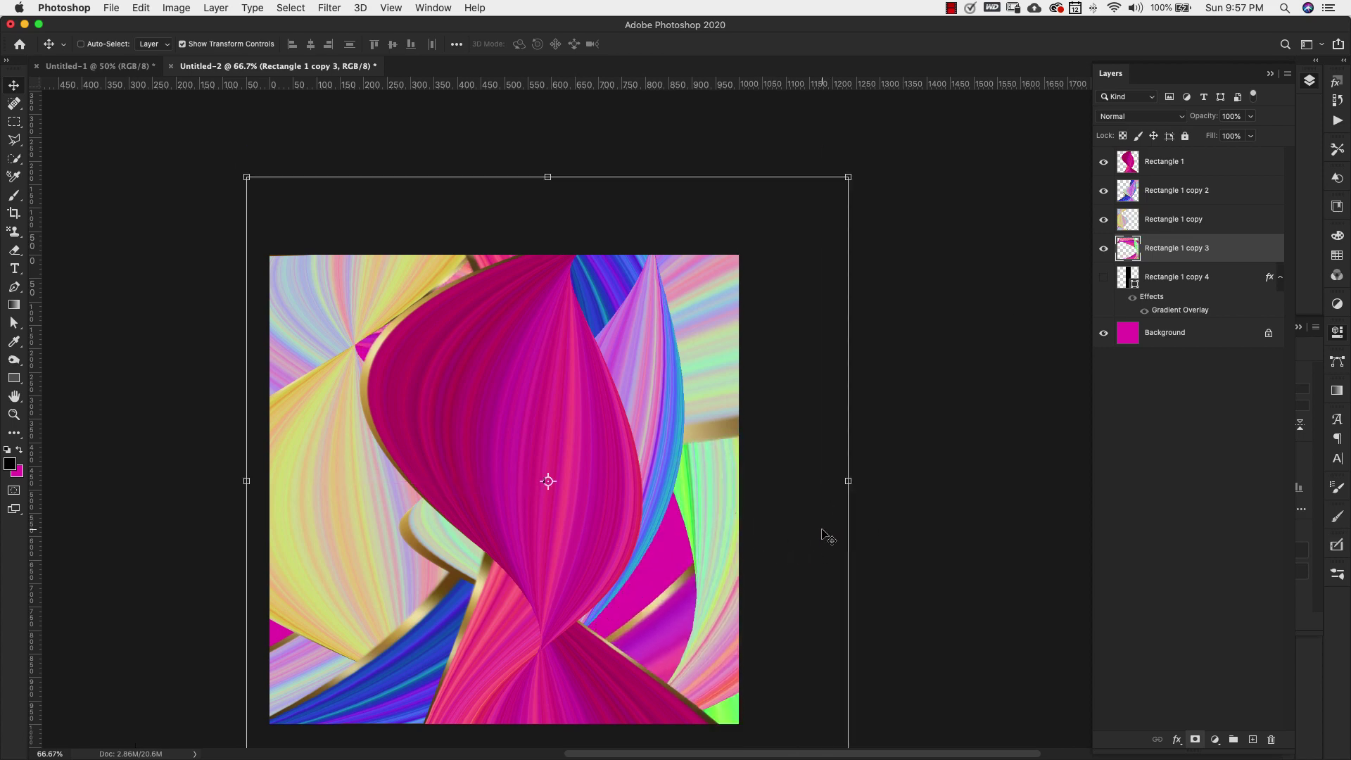
left_click(678, 422, "ctrl")
left_click_drag(678, 422, 700, 466)
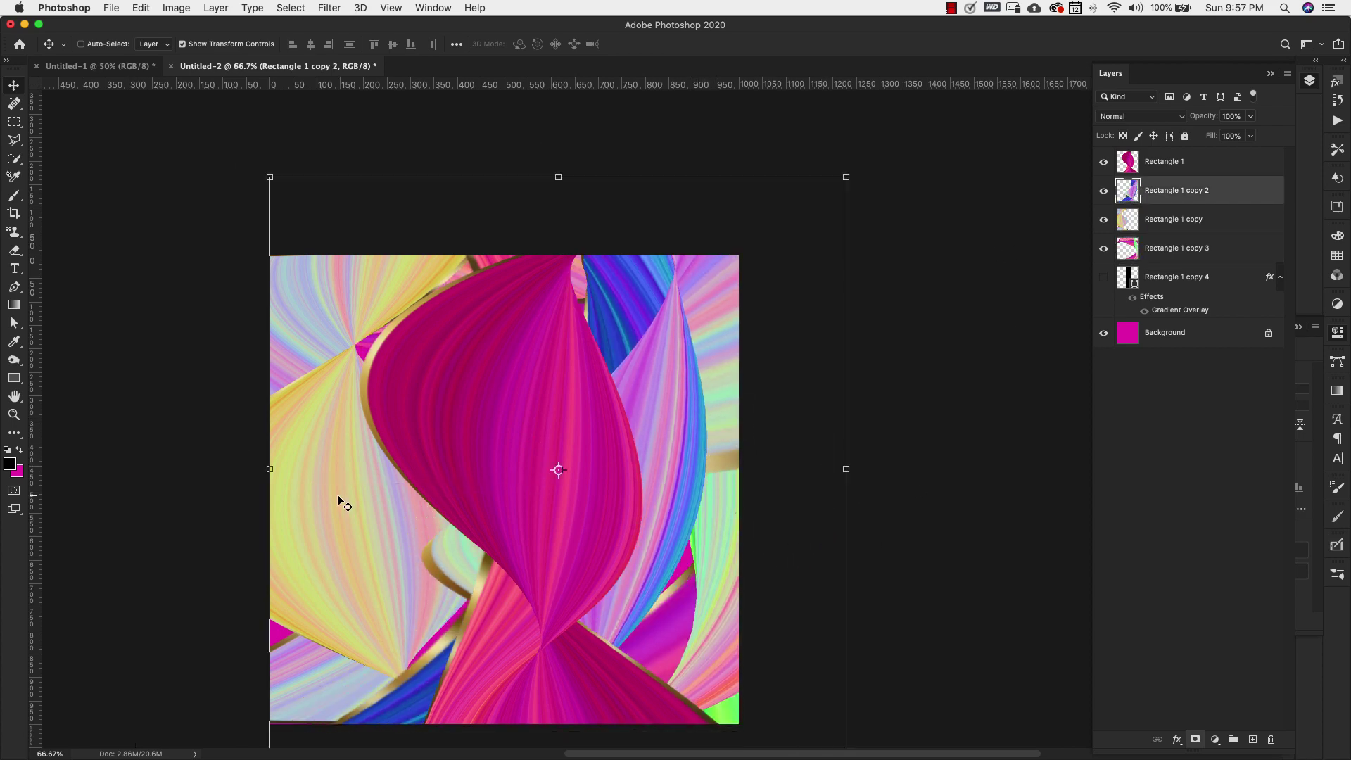
Step: Widen the blue-purple ribbon to about 112%, tilt it 5.6°, and slide it left
key("ctrl+t")
left_click_drag(845, 468, 885, 468)
left_click_drag(710, 362, 688, 363)
left_click_drag(894, 169, 875, 296)
left_click_drag(480, 241, 458, 243)
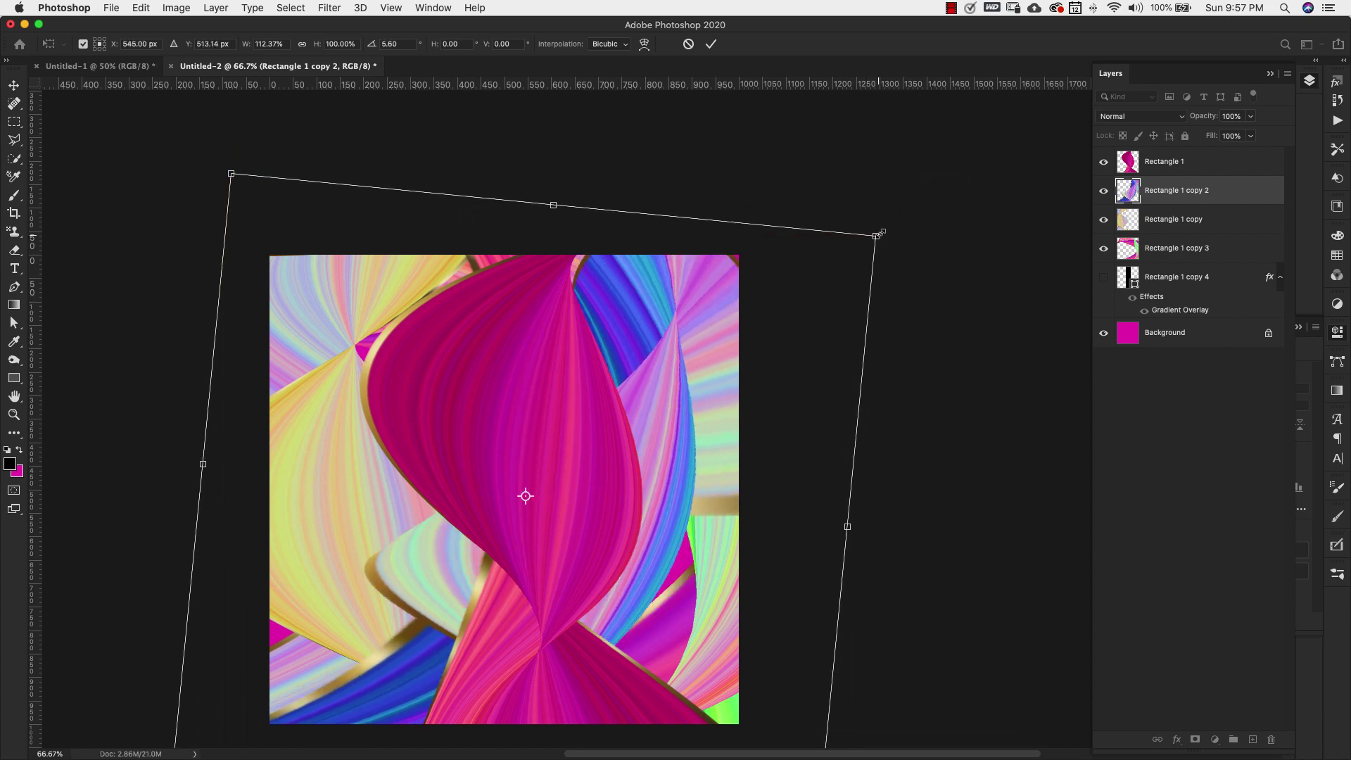
key("Return")
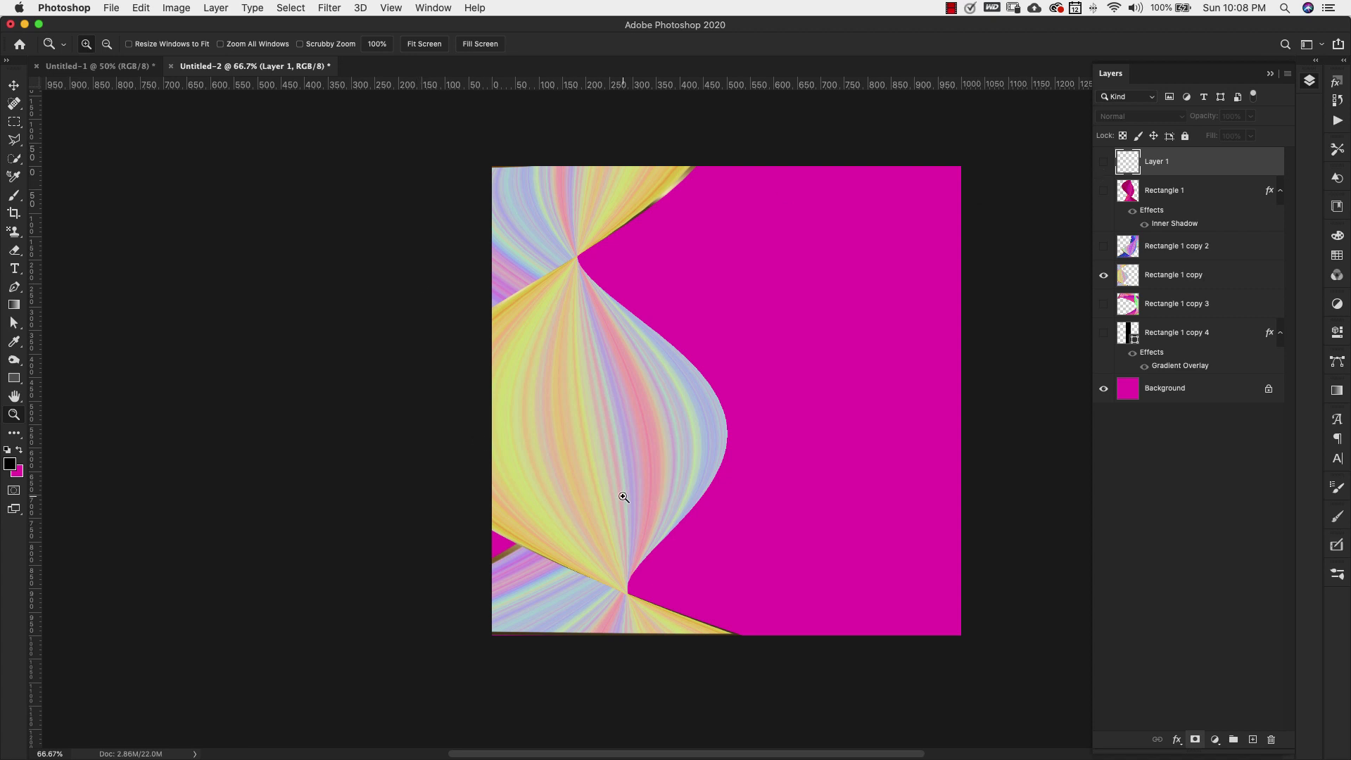
Step: Zoom to 100% and load a selection from the pastel Rectangle 1 copy ribbon
key("alt")
left_click(704, 461)
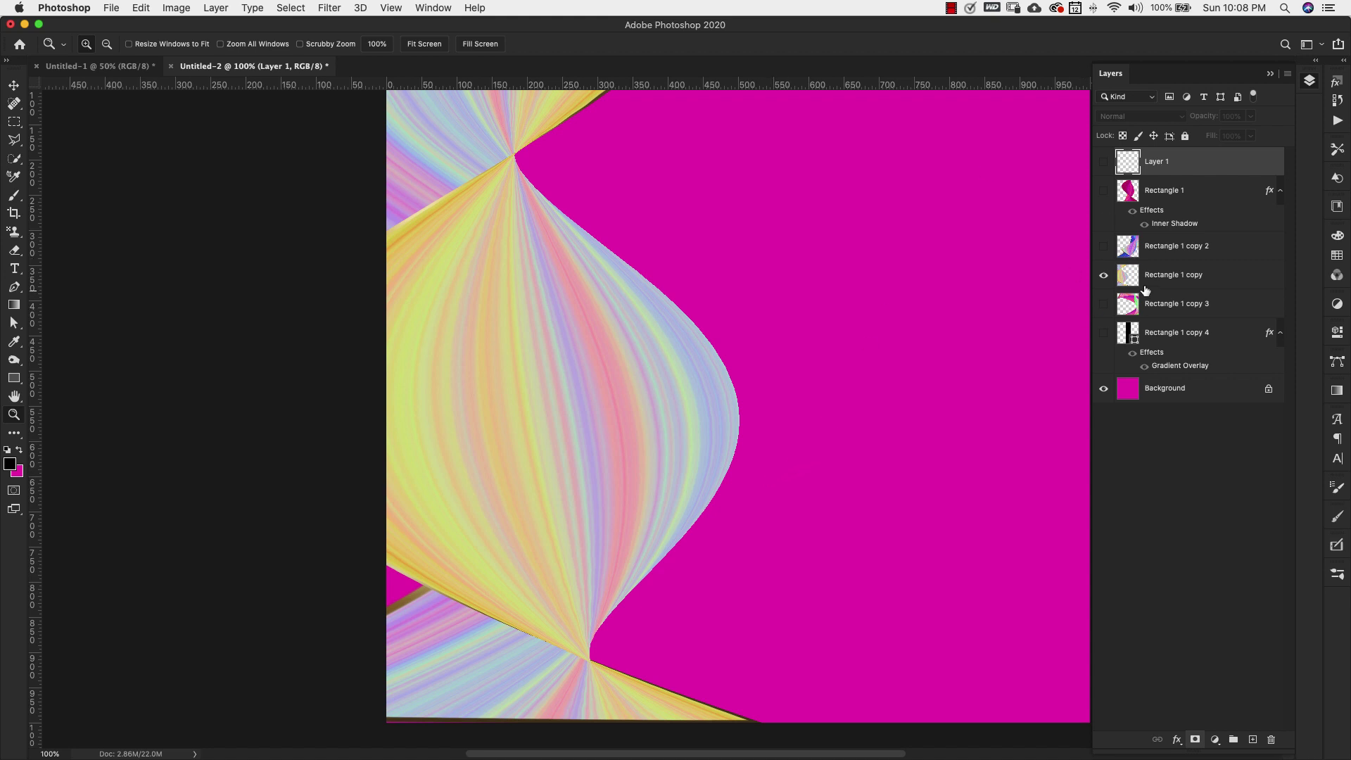
left_click(1222, 284)
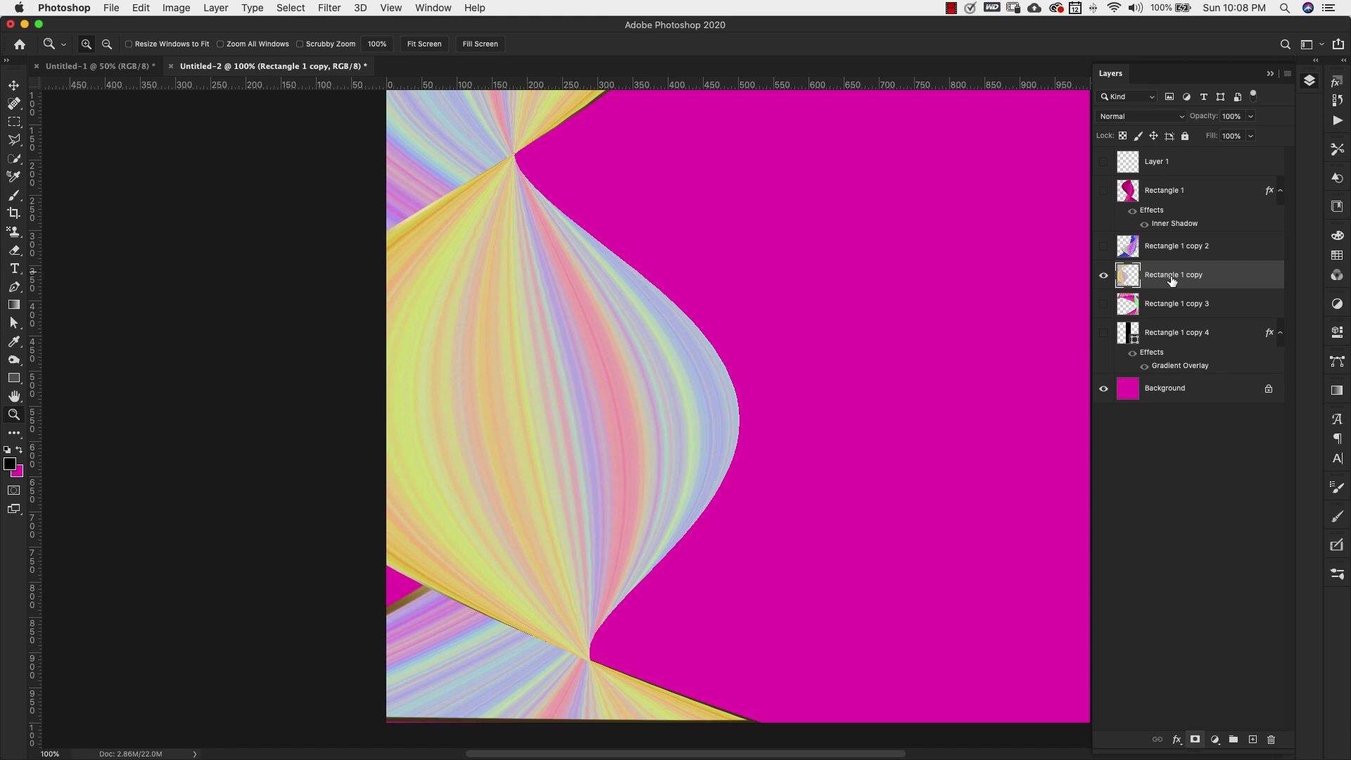
left_click(1129, 274, "super")
Step: In Select and Mask, set Shift Edge -100%, Smooth 25, Feather 1.0 px, Contrast 17%
left_click(294, 9)
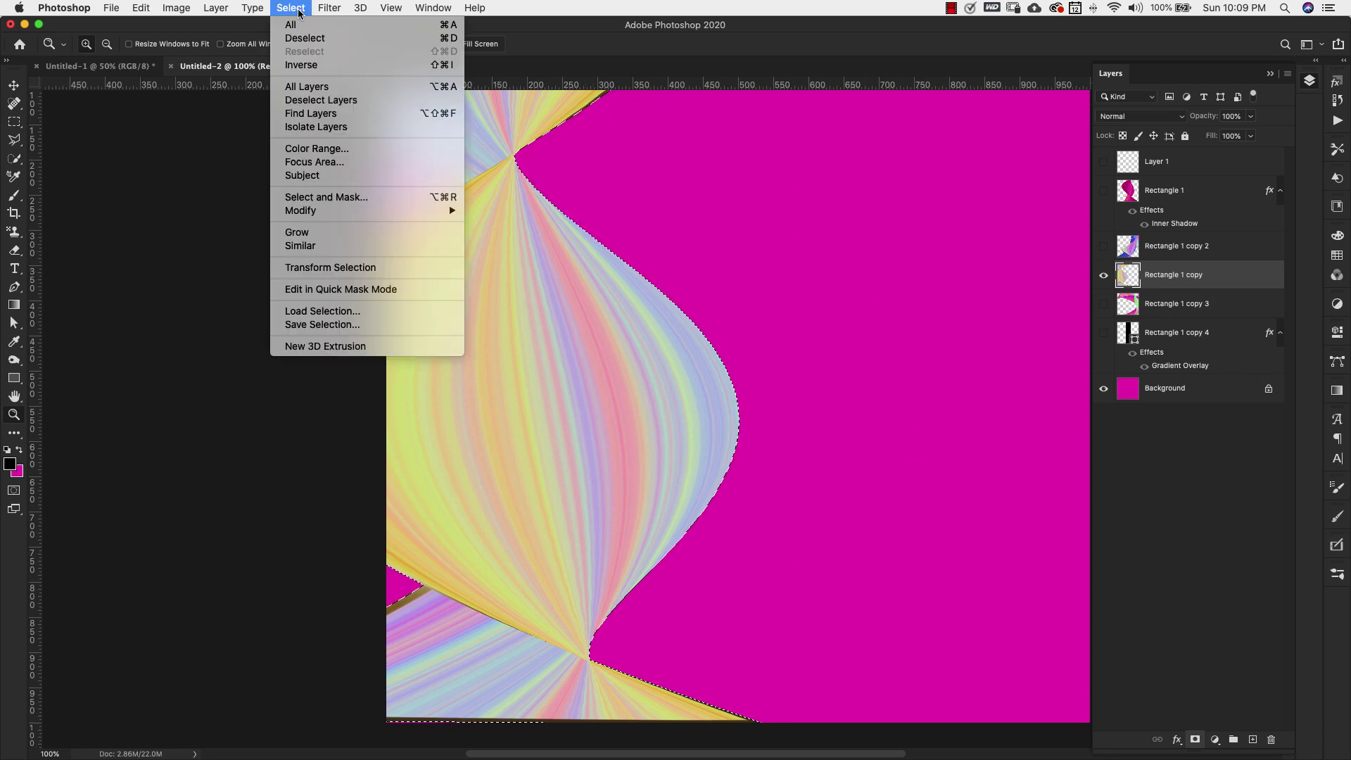
left_click(354, 198)
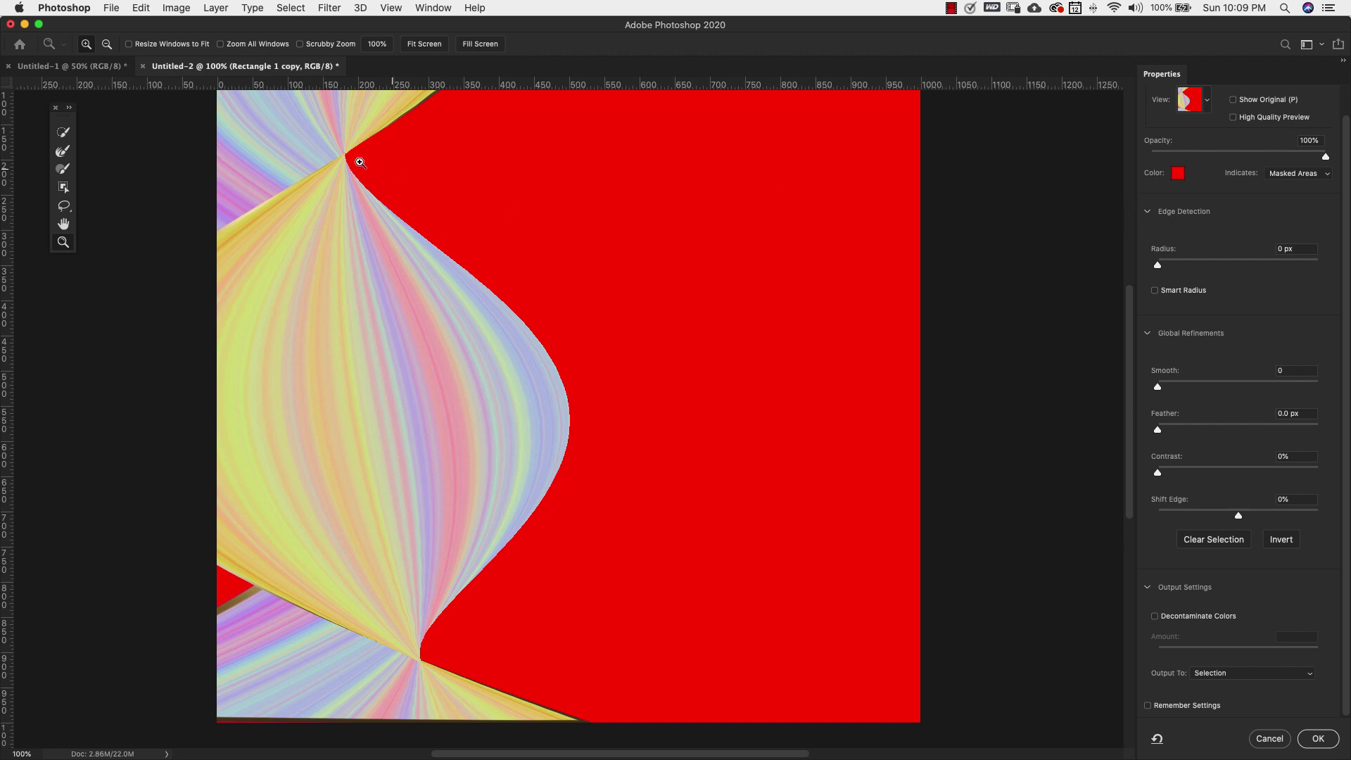
left_click(470, 275)
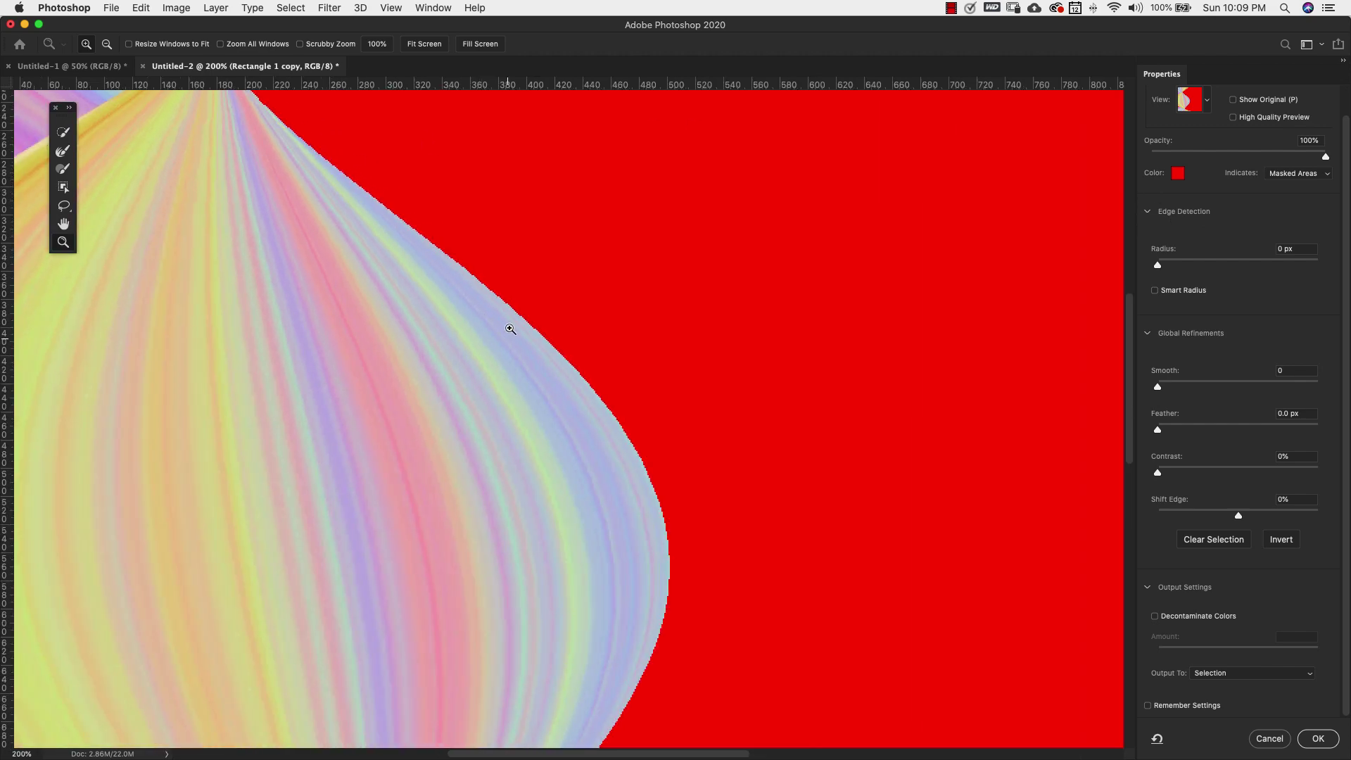
scroll(510, 328, "down", 3)
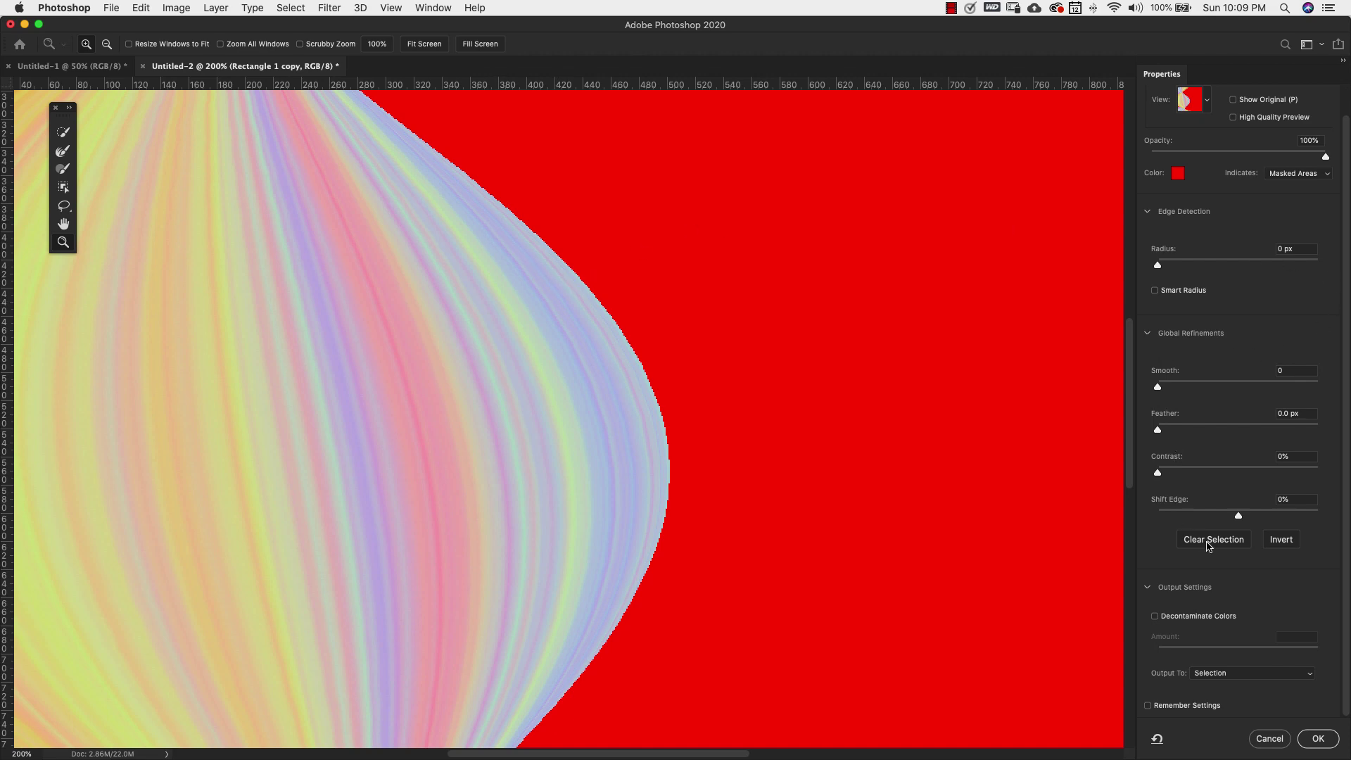
left_click_drag(1240, 519, 1152, 519)
left_click_drag(1159, 391, 1199, 391)
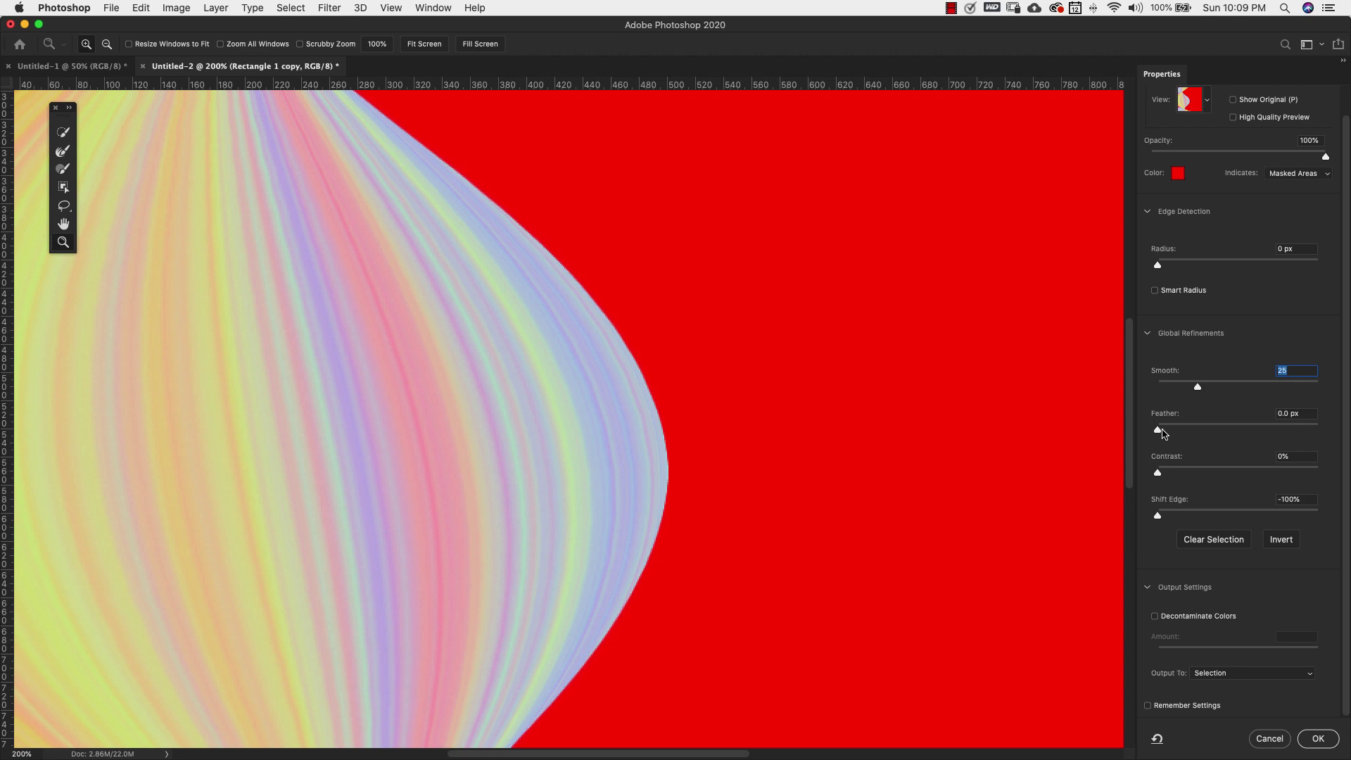
left_click_drag(1164, 434, 1167, 435)
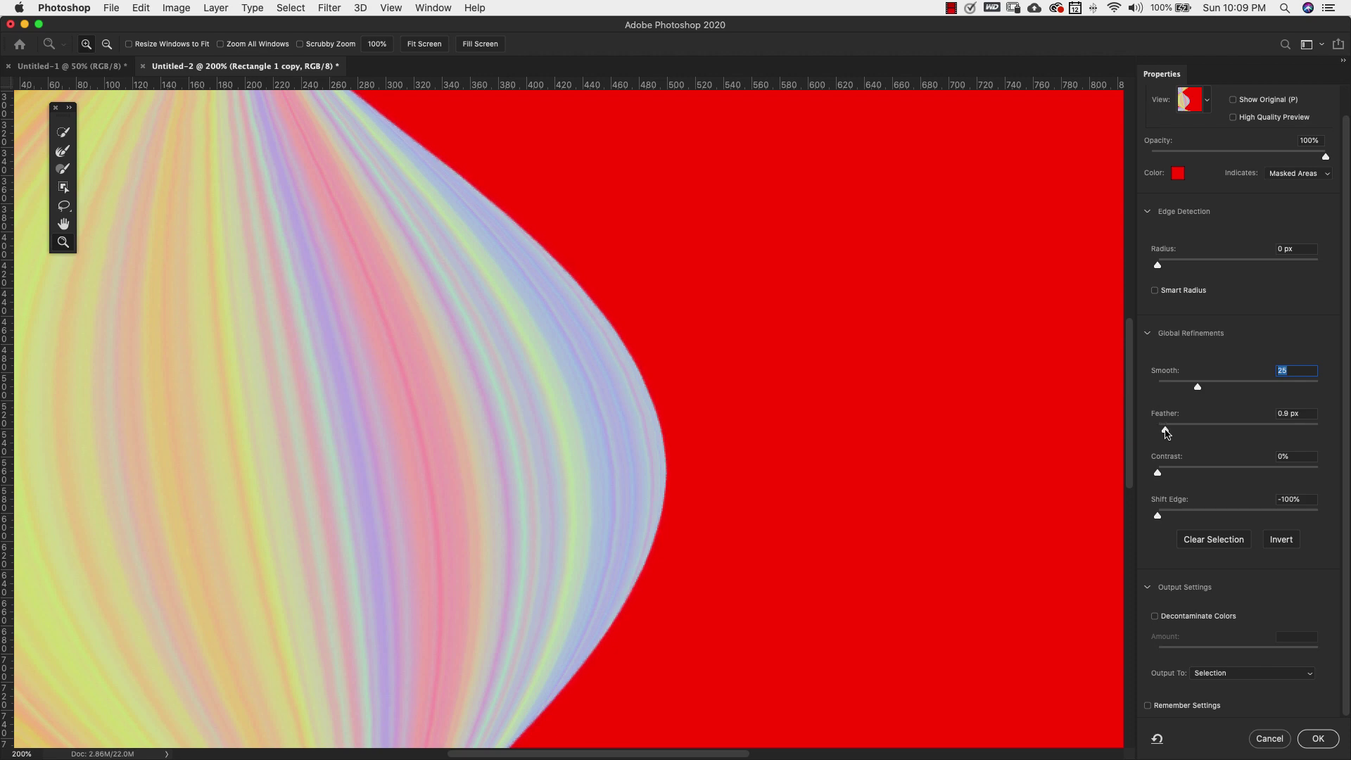
left_click_drag(1167, 432, 1189, 477)
Step: Output the refined edge as a Layer Mask on Rectangle 1 copy
left_click(1255, 674)
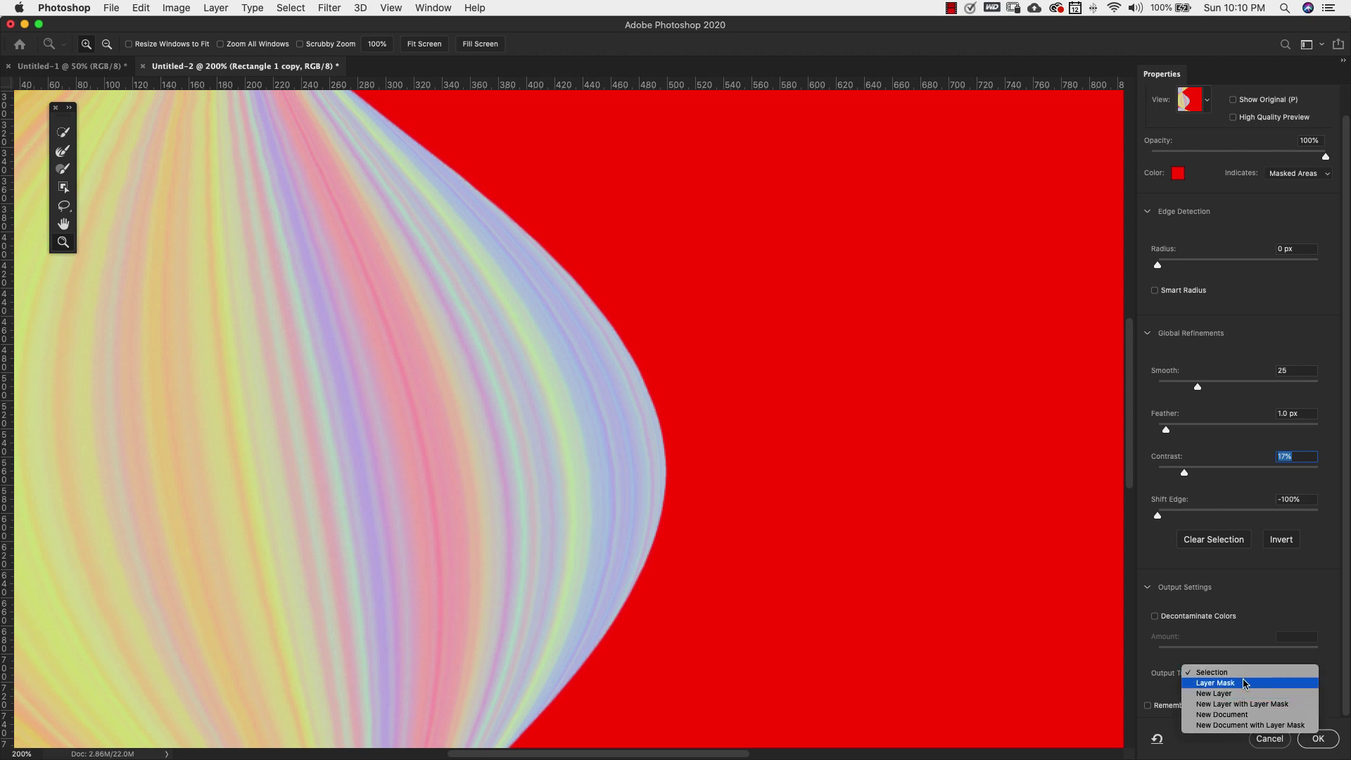
left_click(1248, 682)
left_click(1317, 739)
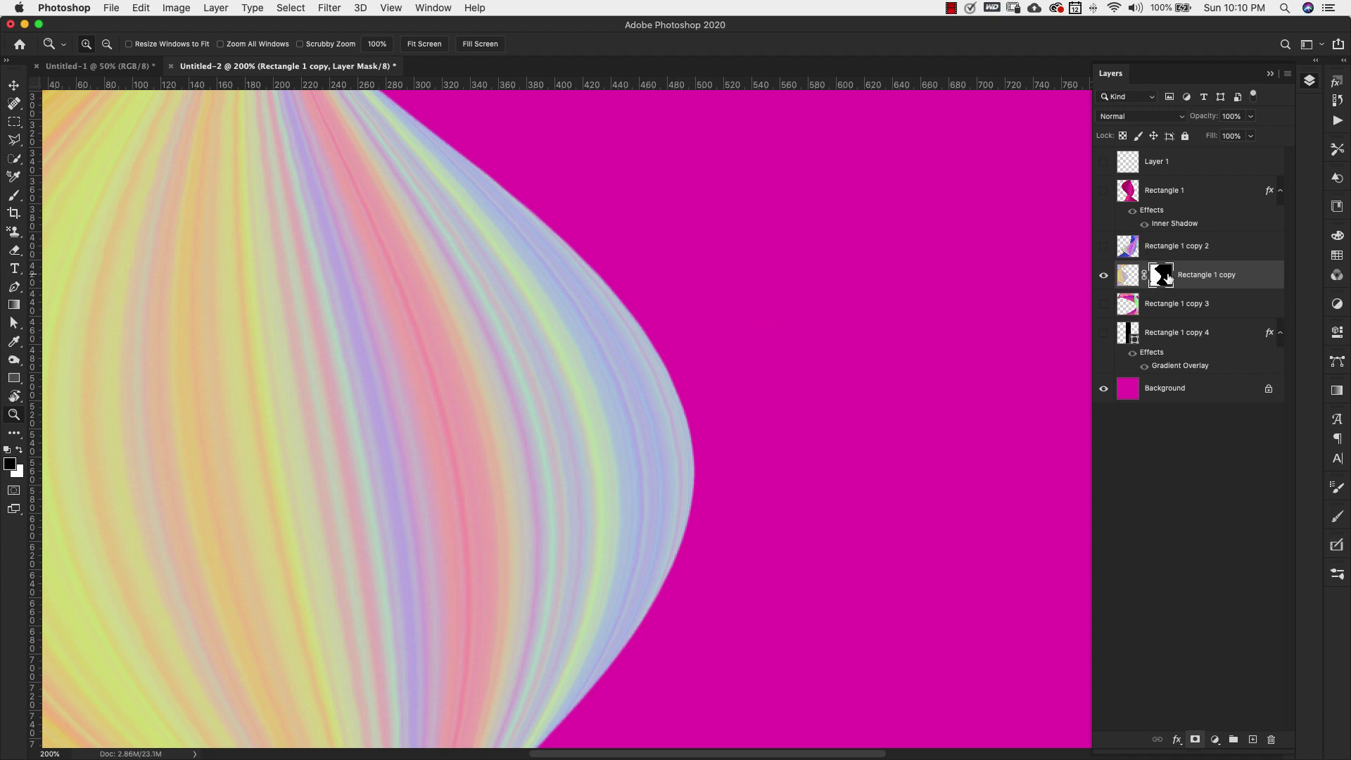
Step: Zoom out to 66.7% to see the whole composition
left_click(779, 314, "alt")
left_click(778, 314, "alt")
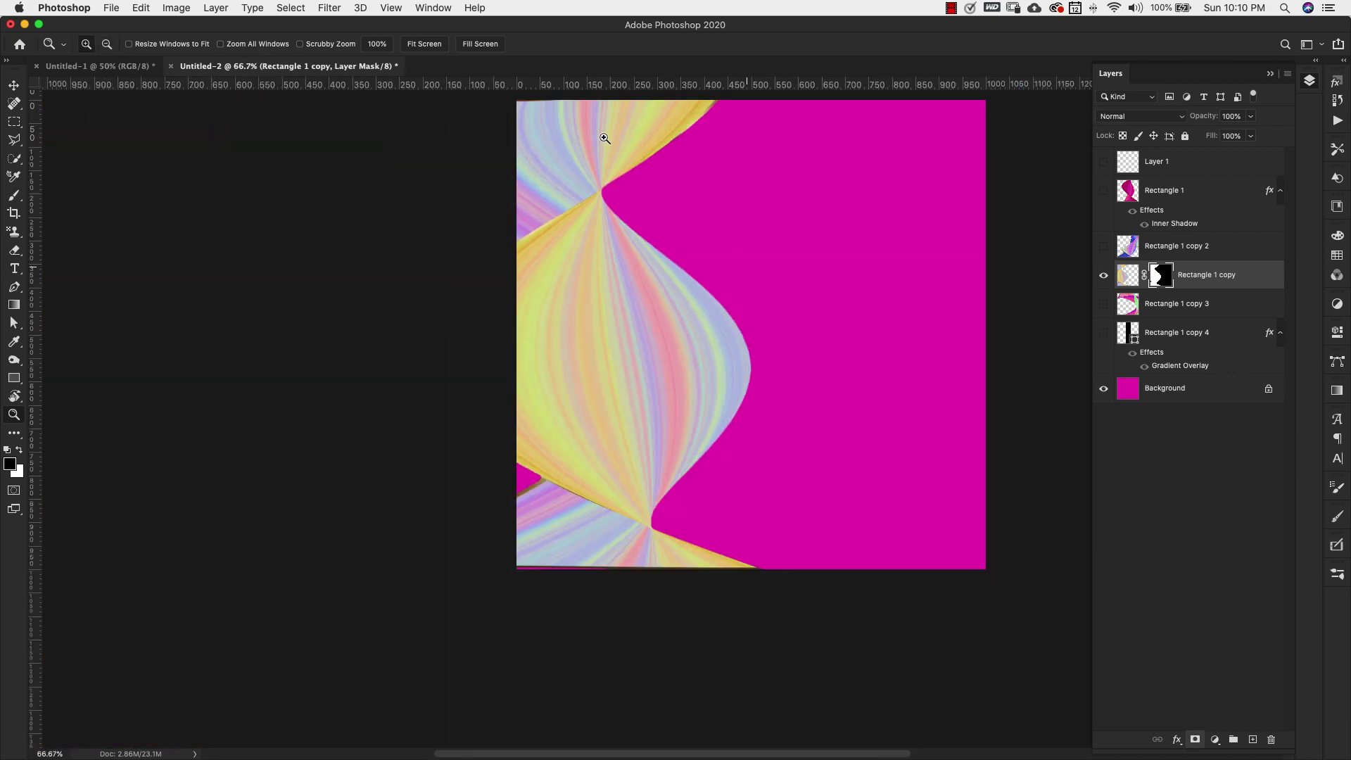